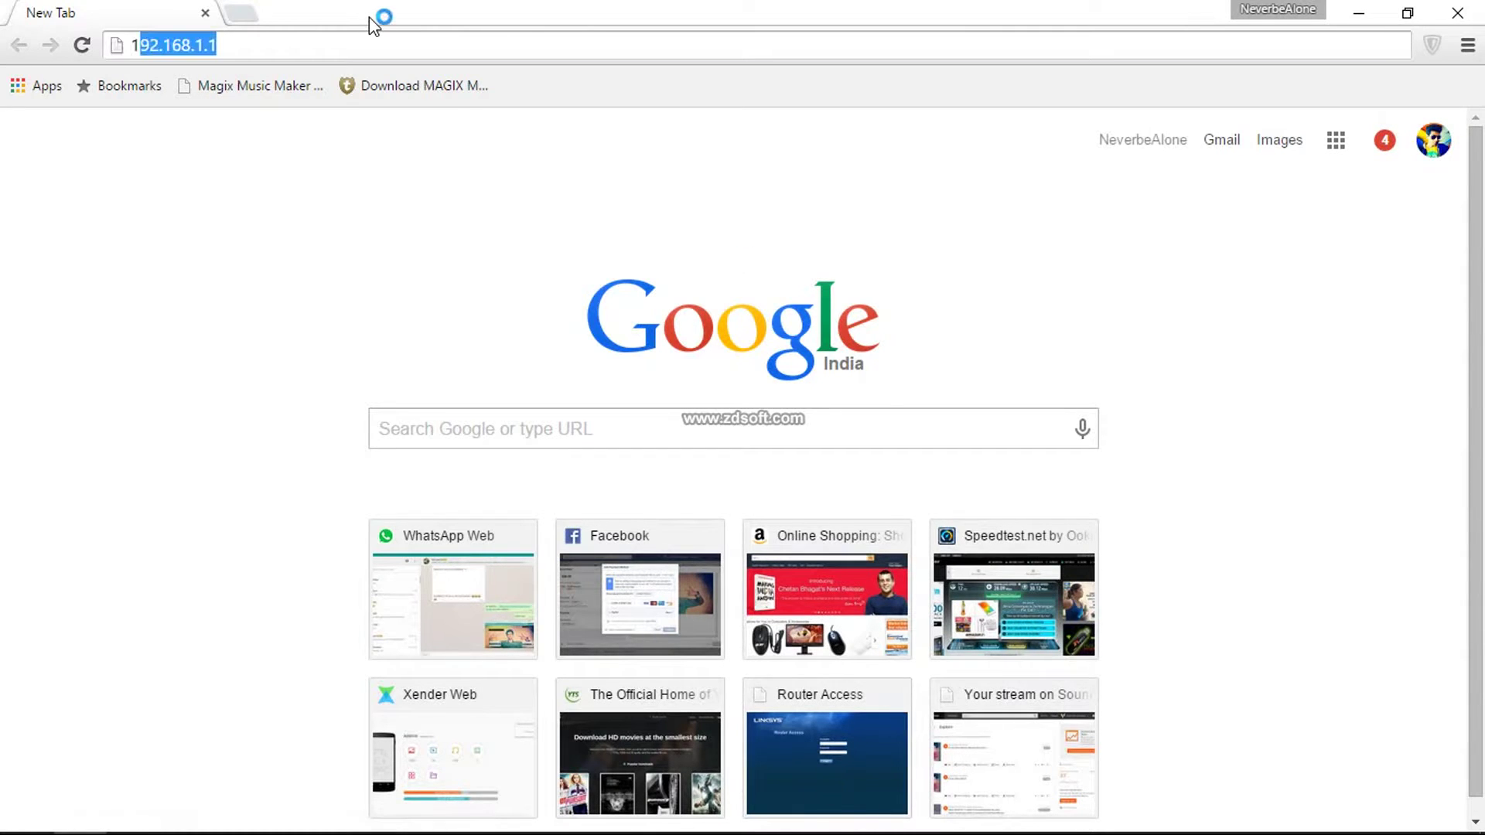
Step: Load the Linksys Router Access login page at 192.168.1.1 in Chrome
{"action": "type", "text": "192"}
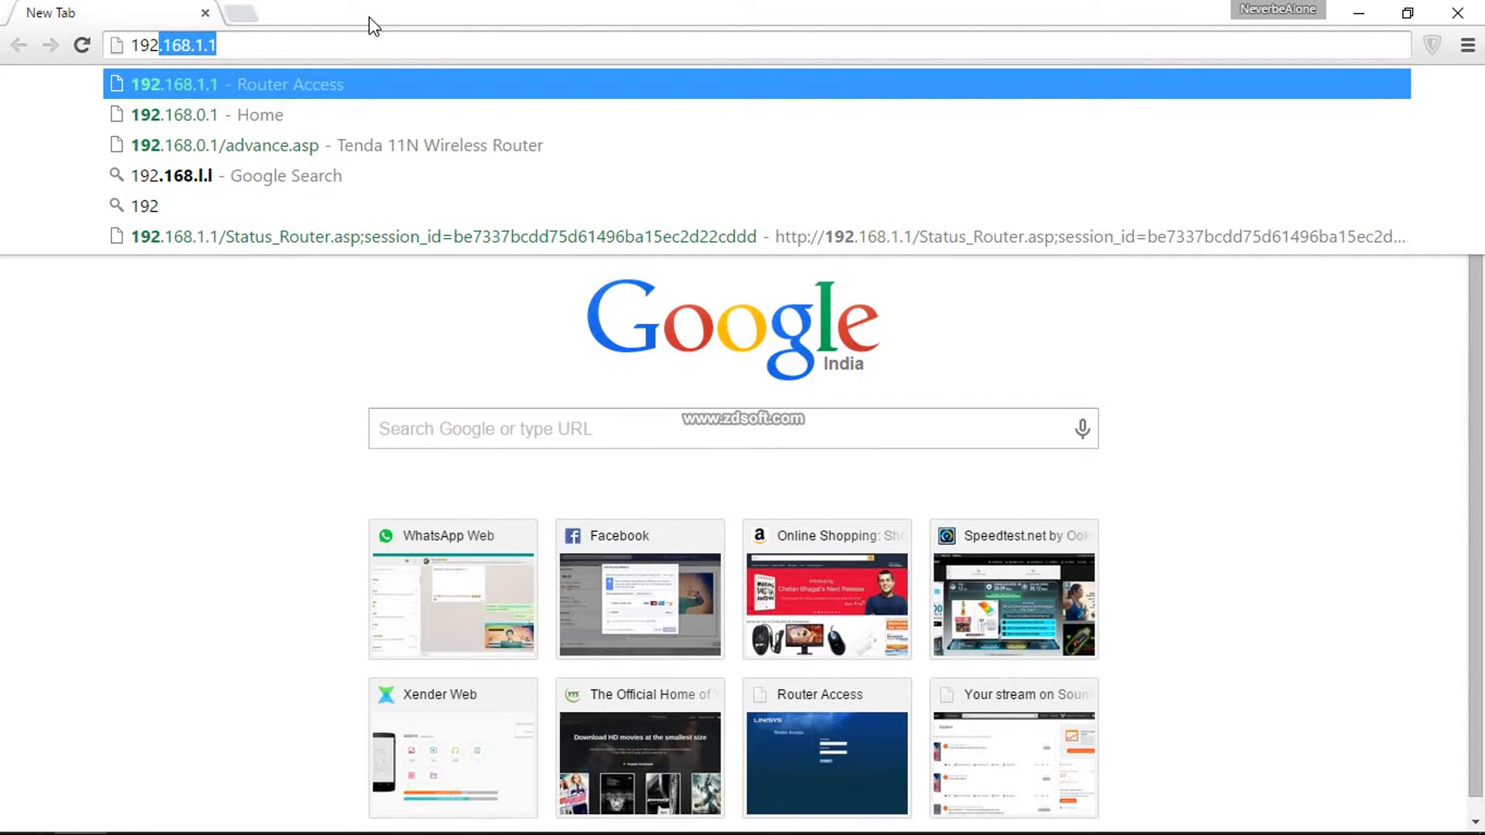
{"action": "key", "text": "Return"}
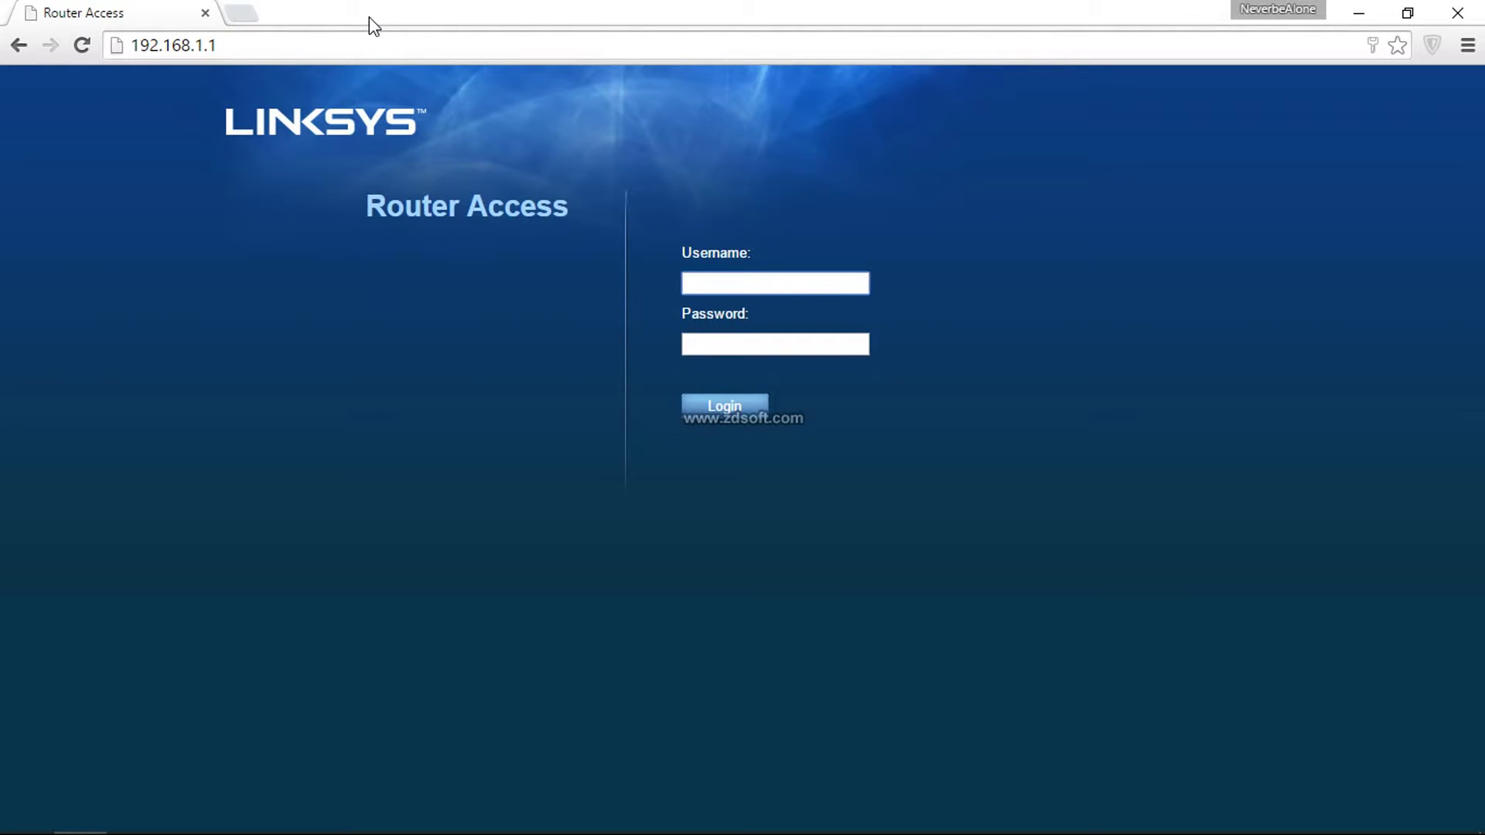
Step: Sign in as admin with the router password to reach Basic Setup
{"action": "type", "text": "admin"}
{"action": "key", "text": "Tab"}
{"action": "type", "text": "password"}
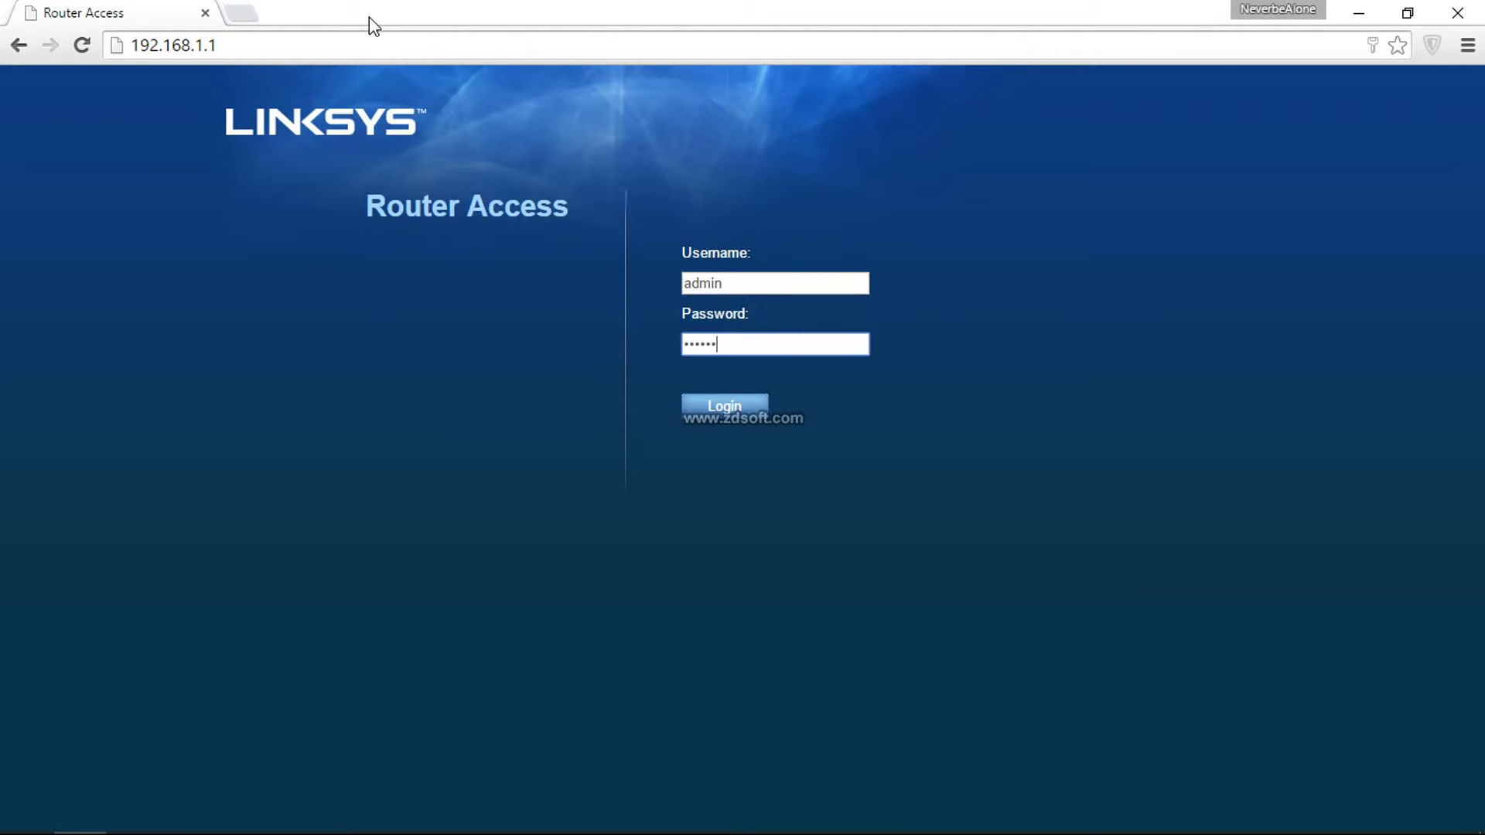
{"action": "key", "text": "Return"}
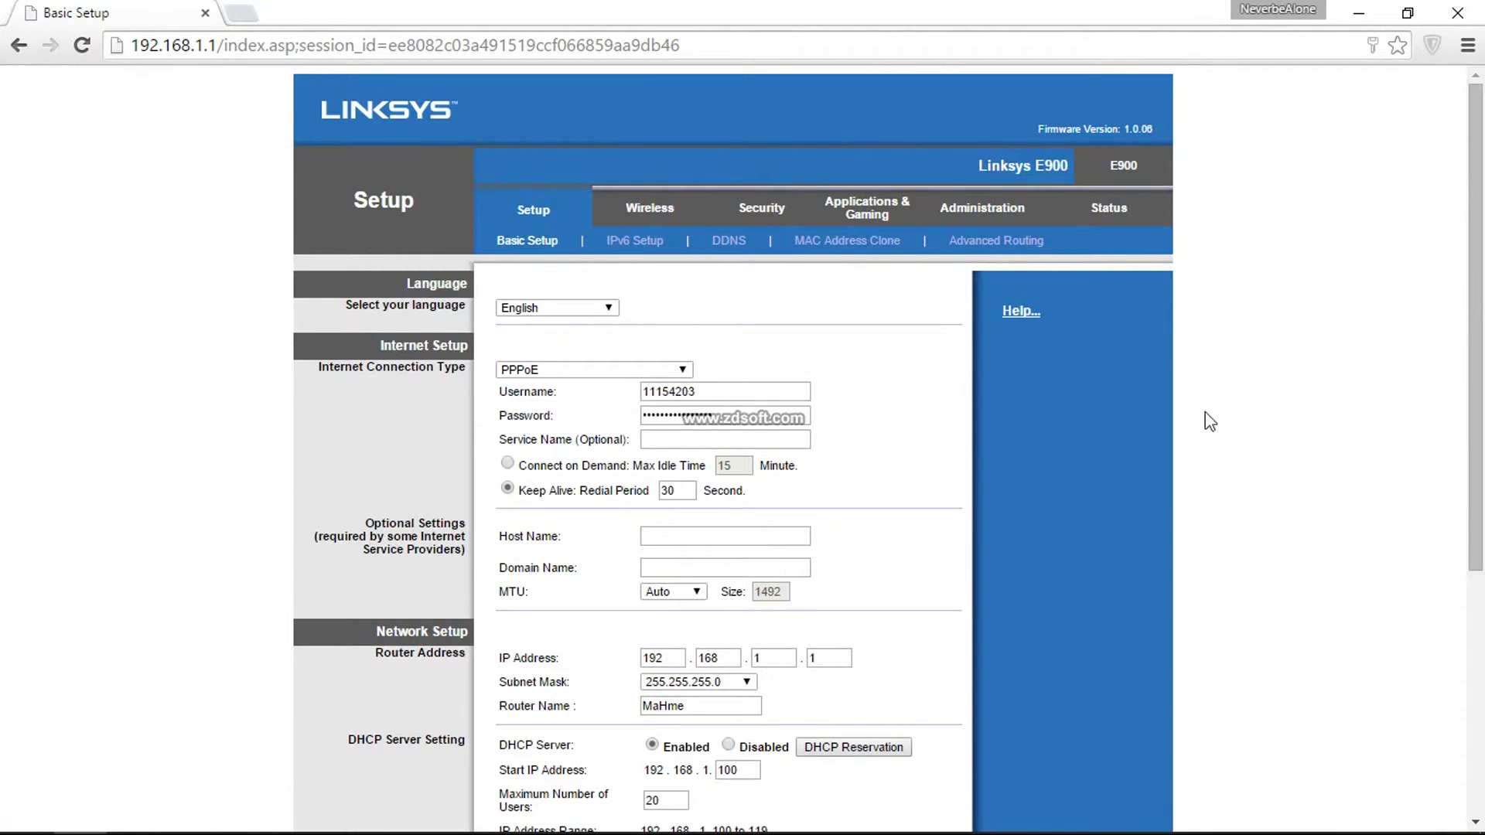
Step: Check the Internet Connection Type options and leave it on PPPoE
{"action": "scroll", "coordinate": [768, 290], "scroll_direction": "down", "scroll_amount": 1}
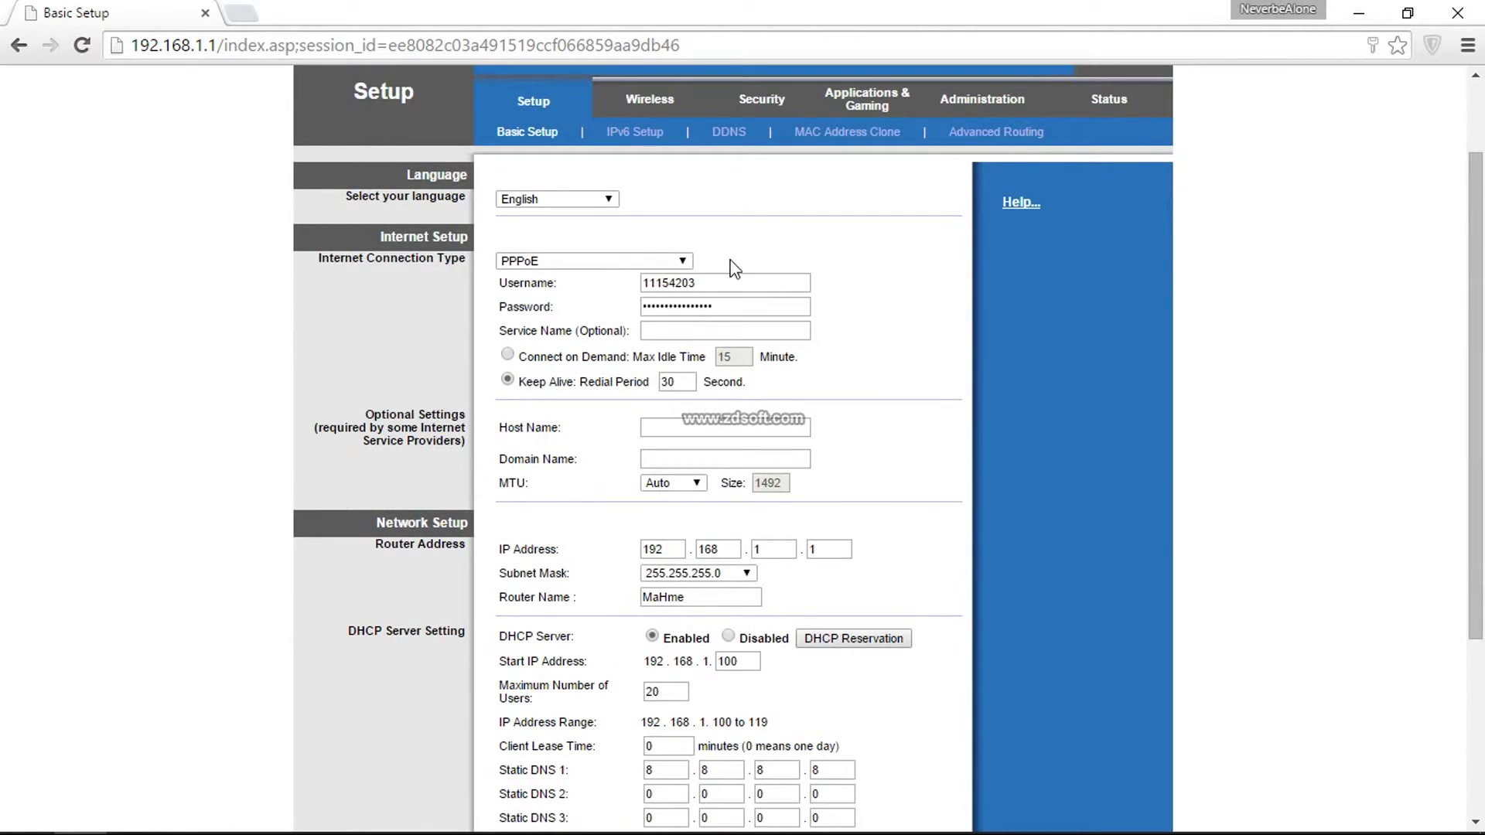
{"action": "left_click", "coordinate": [651, 262]}
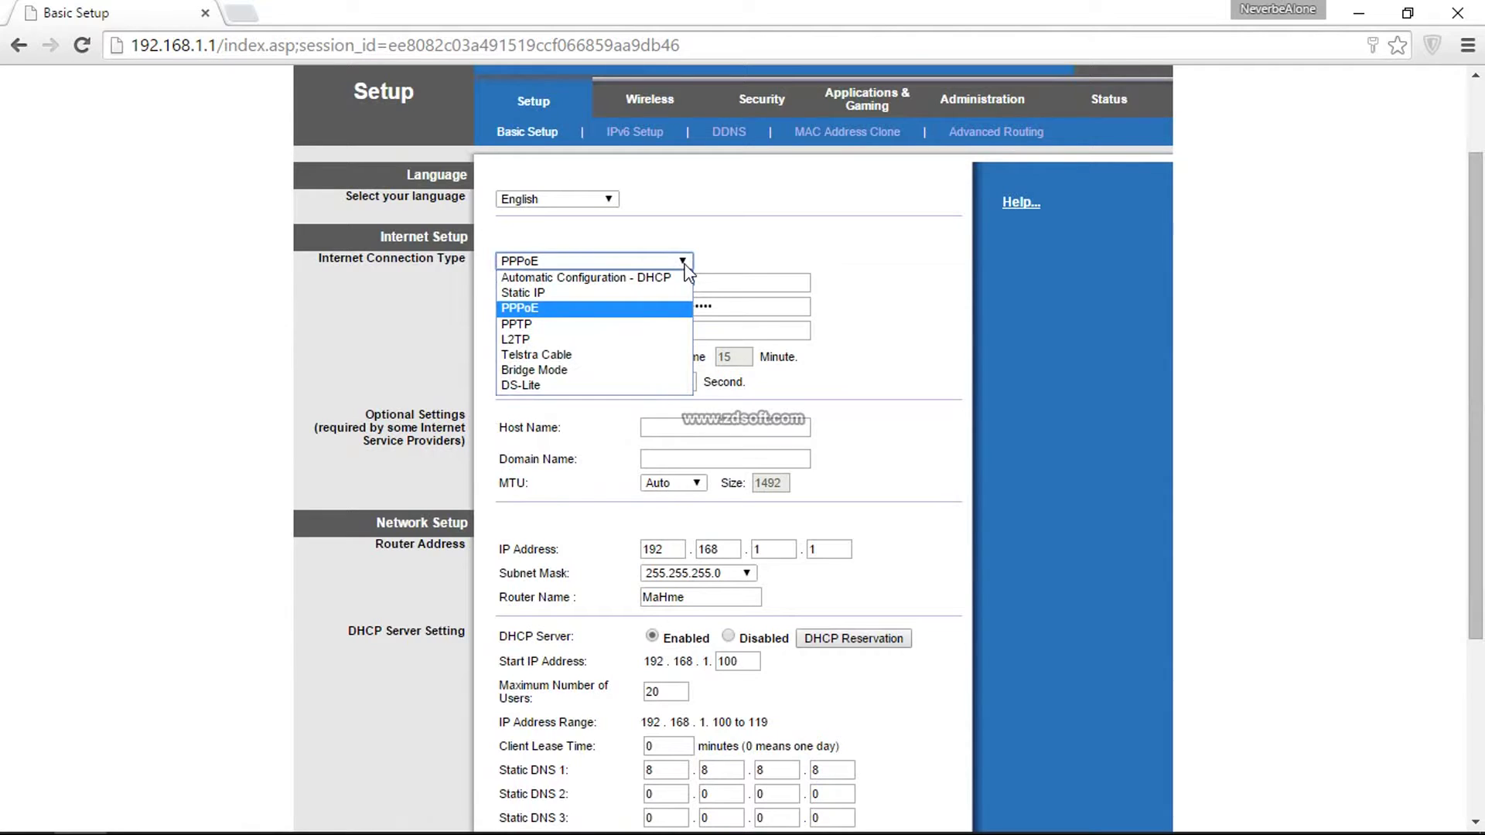
{"action": "left_click", "coordinate": [684, 263]}
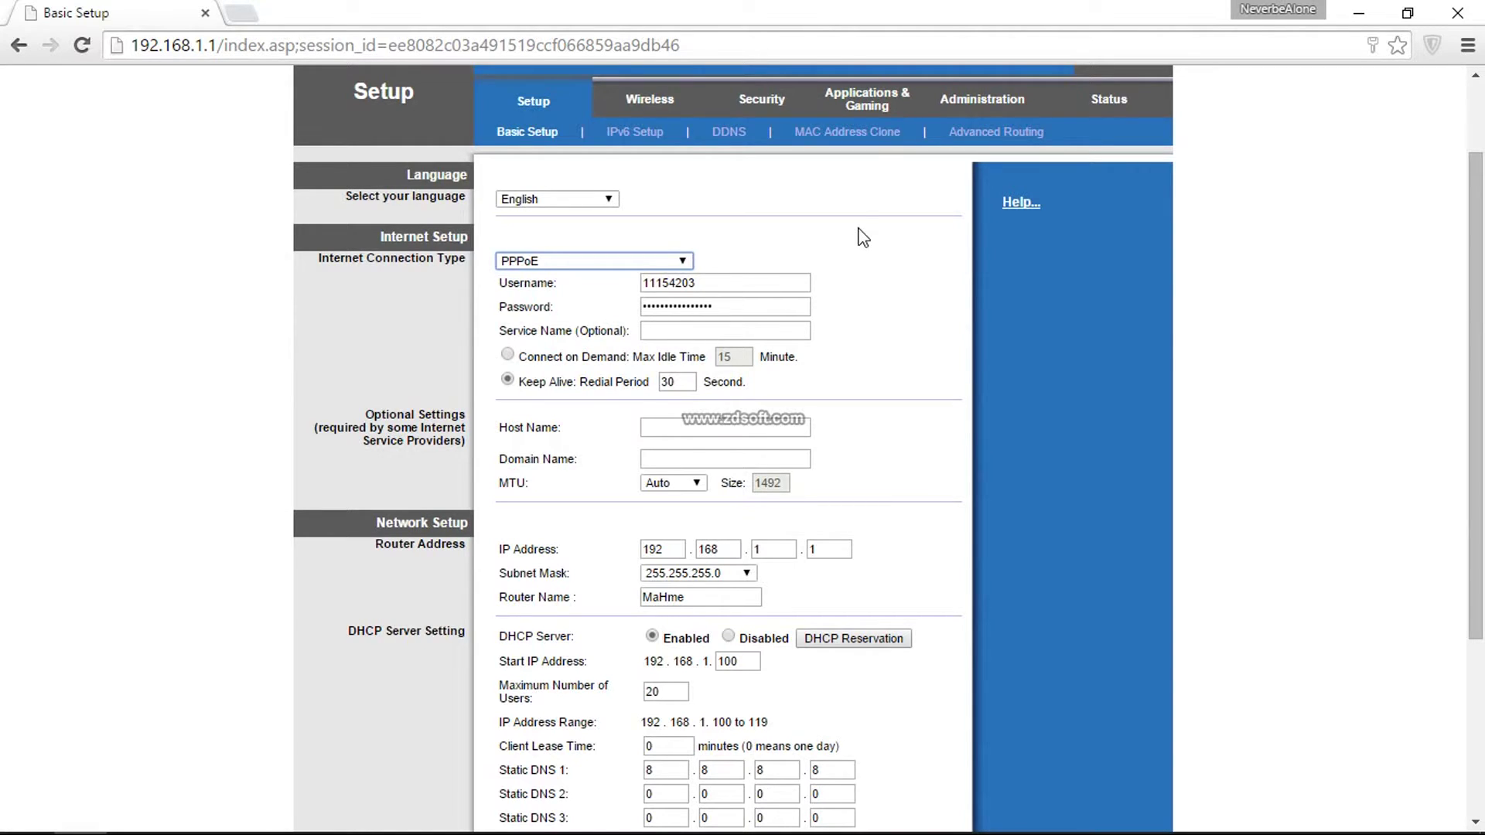
Step: Inspect the PPPoE username field, then scroll down to the Network Setup router IP
{"action": "left_click", "coordinate": [724, 280]}
{"action": "left_click_drag", "start_coordinate": [707, 283], "coordinate": [642, 282]}
{"action": "key", "text": "Down"}
{"action": "key", "text": "Escape"}
{"action": "scroll", "coordinate": [942, 301], "scroll_direction": "down", "scroll_amount": 4}
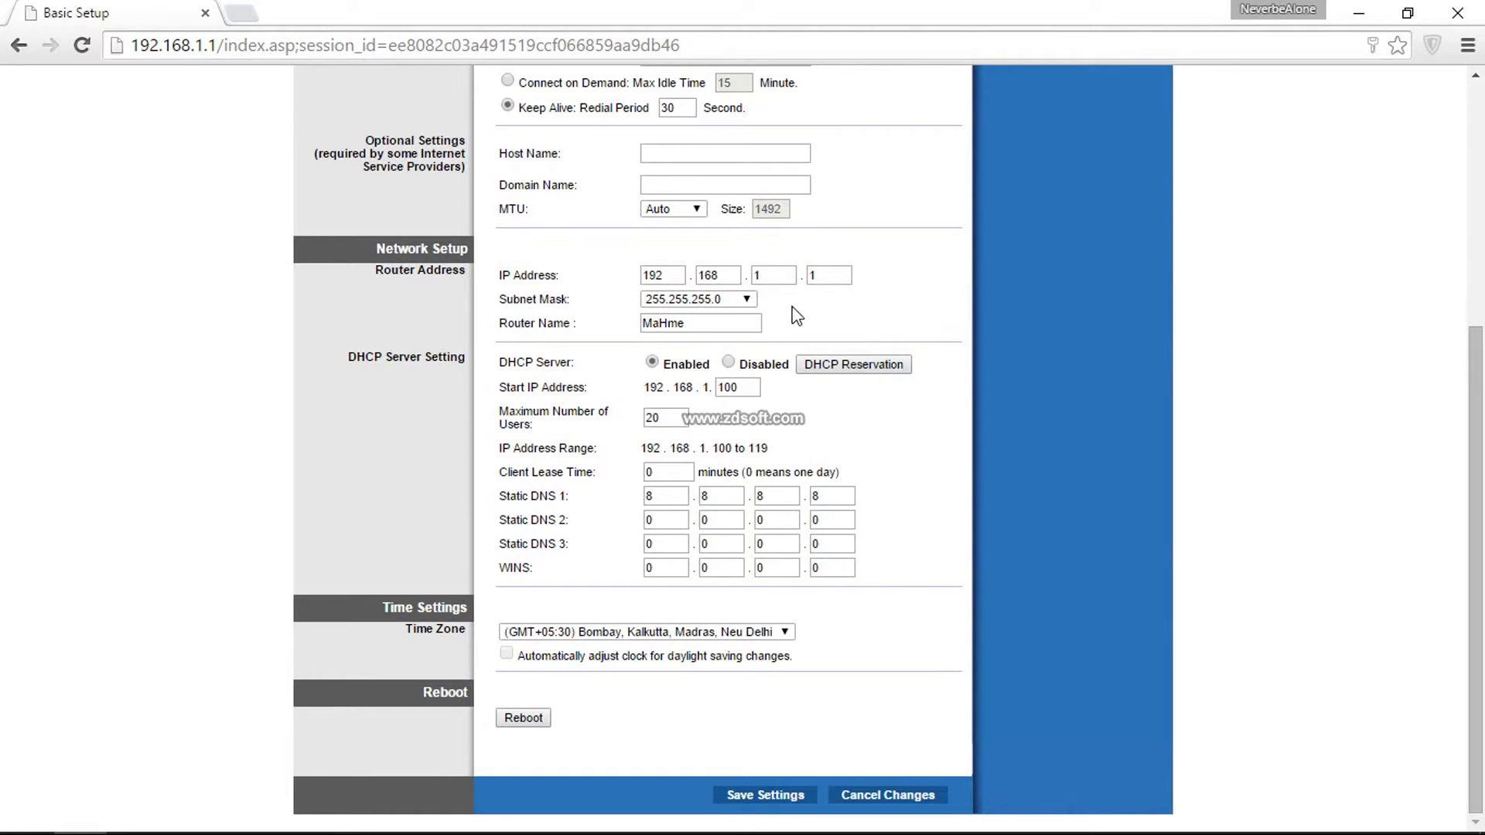
{"action": "left_click", "coordinate": [770, 277]}
{"action": "left_click", "coordinate": [866, 373]}
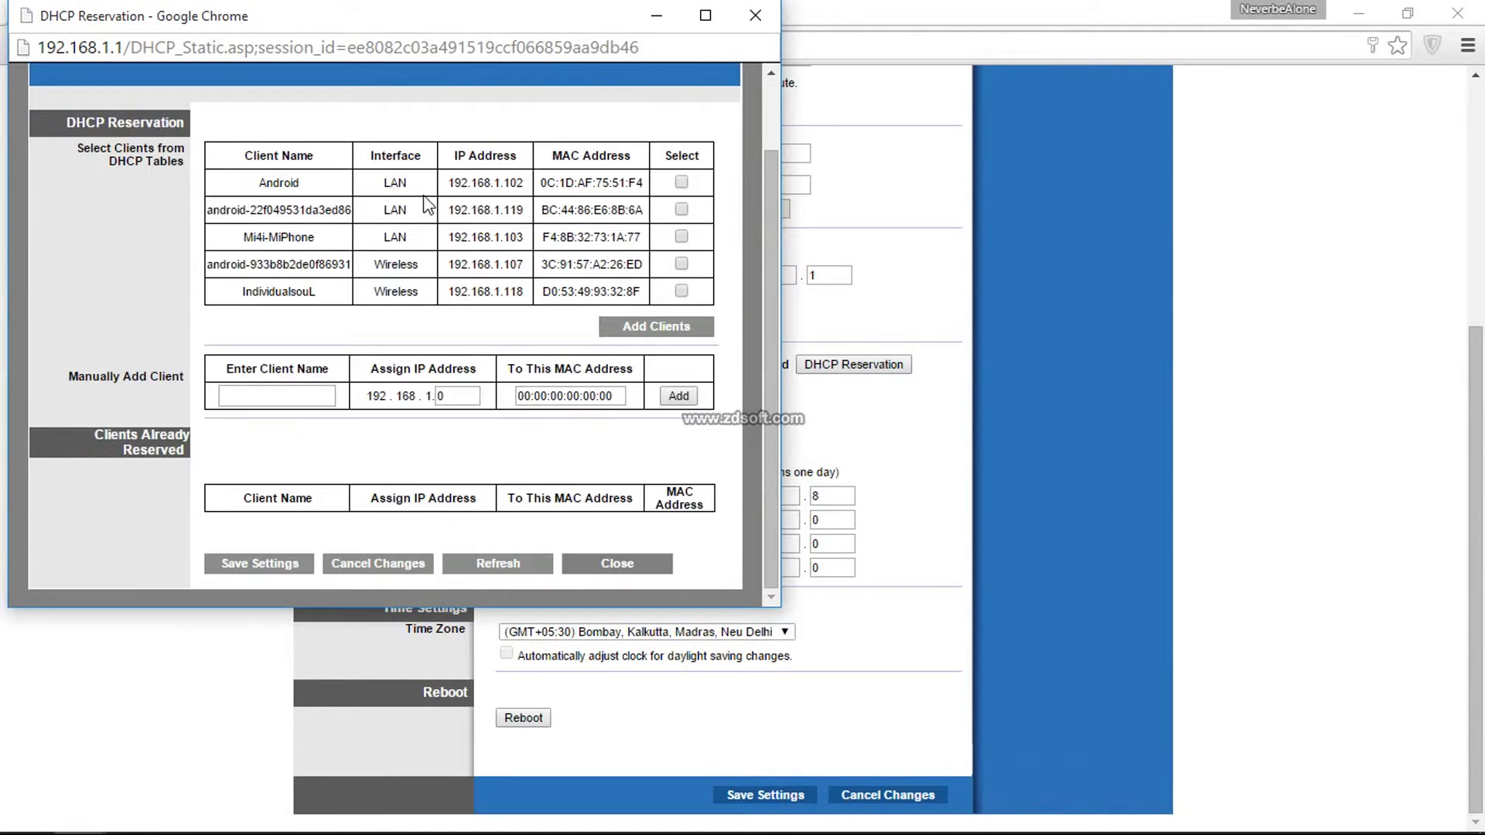
{"action": "scroll", "coordinate": [395, 235], "scroll_direction": "down", "scroll_amount": 1}
{"action": "left_click", "coordinate": [741, 13]}
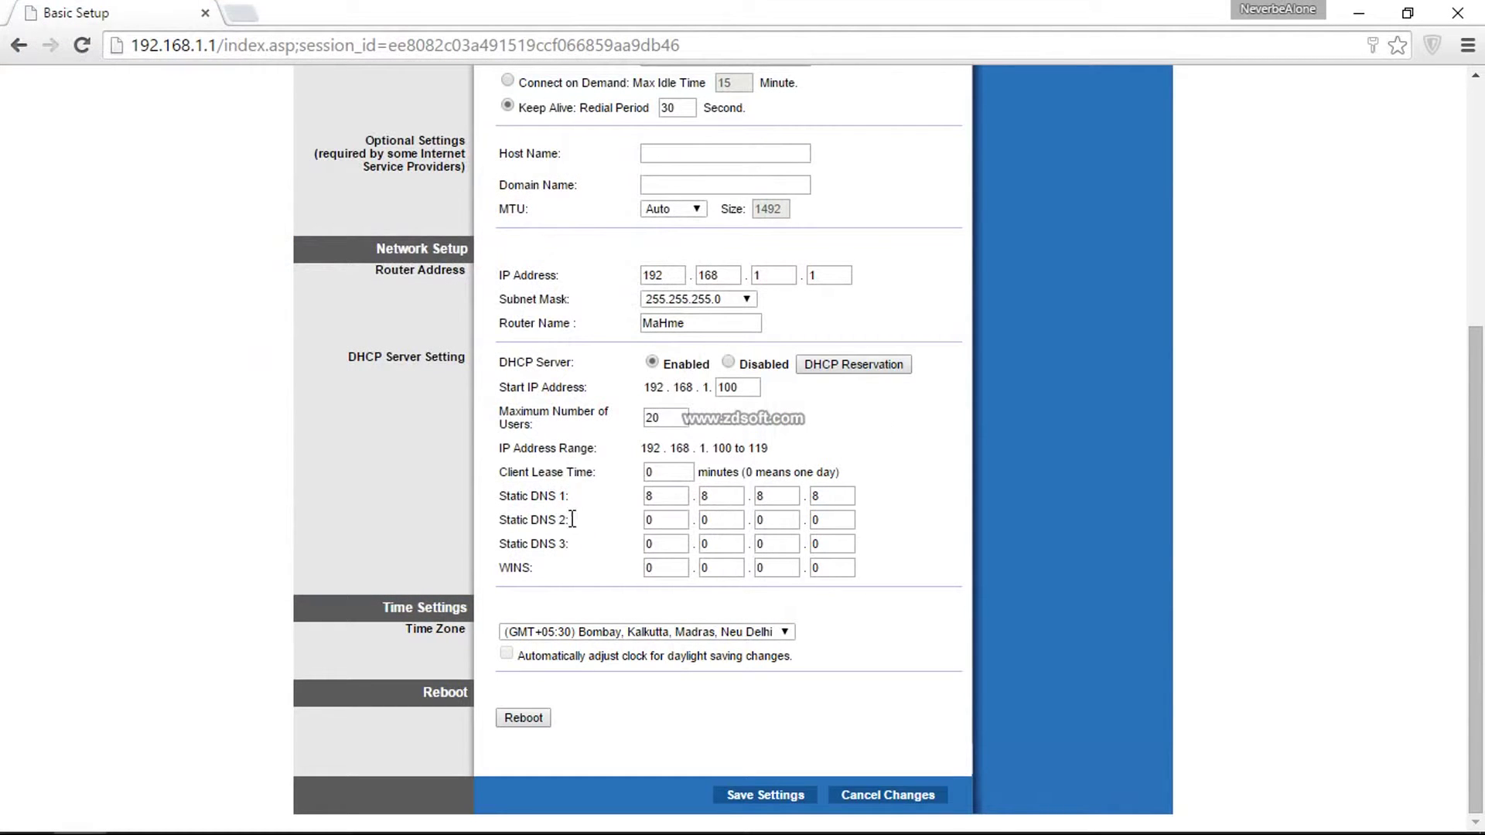
{"action": "left_click", "coordinate": [674, 495]}
{"action": "scroll", "coordinate": [754, 327], "scroll_direction": "up", "scroll_amount": 5}
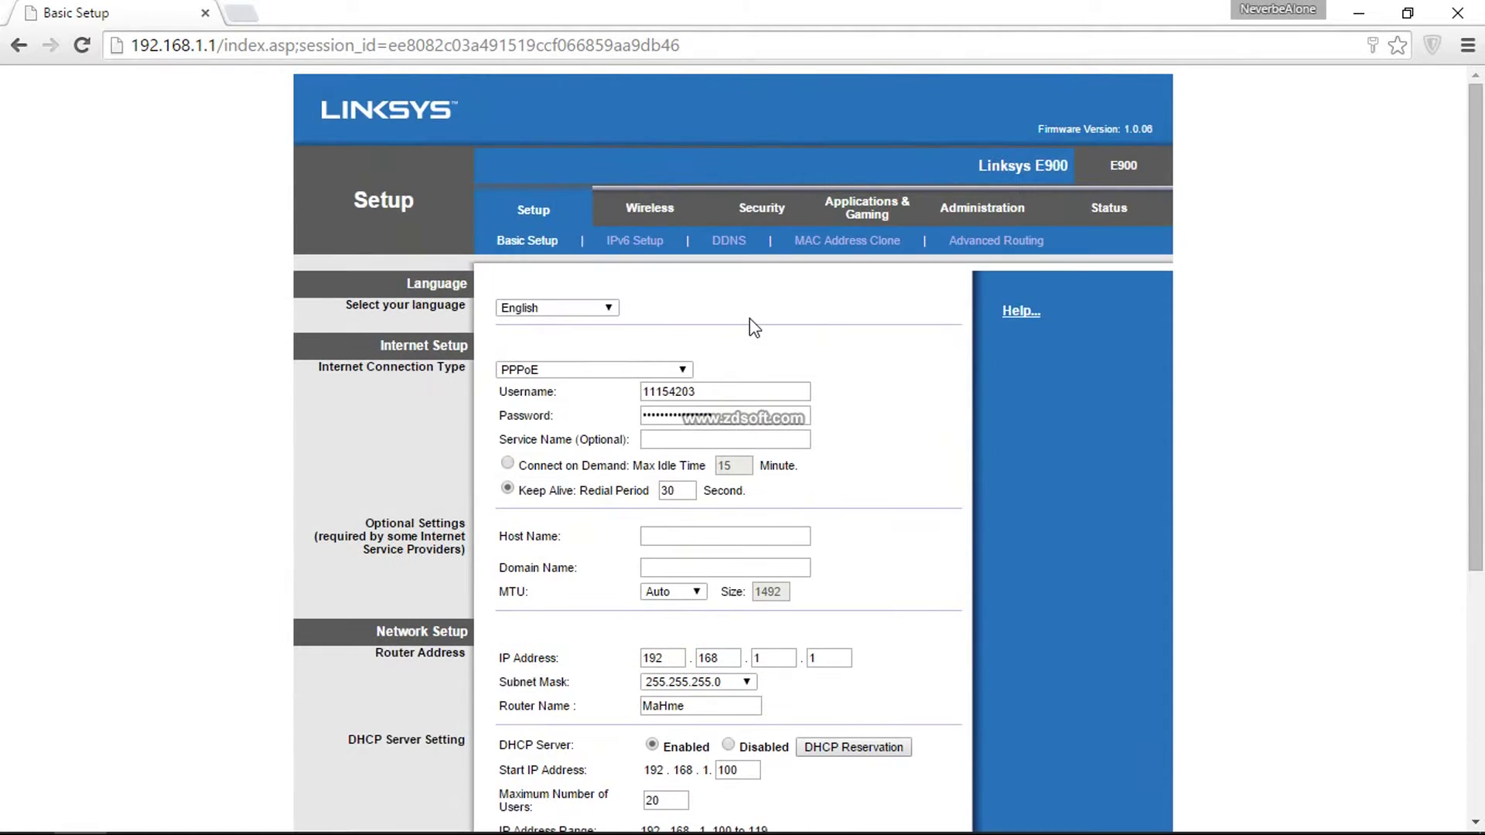
Step: Browse the IPv6 Setup, DDNS, MAC Address Clone and Advanced Routing pages, then Basic Wireless Settings
{"action": "left_click", "coordinate": [619, 241]}
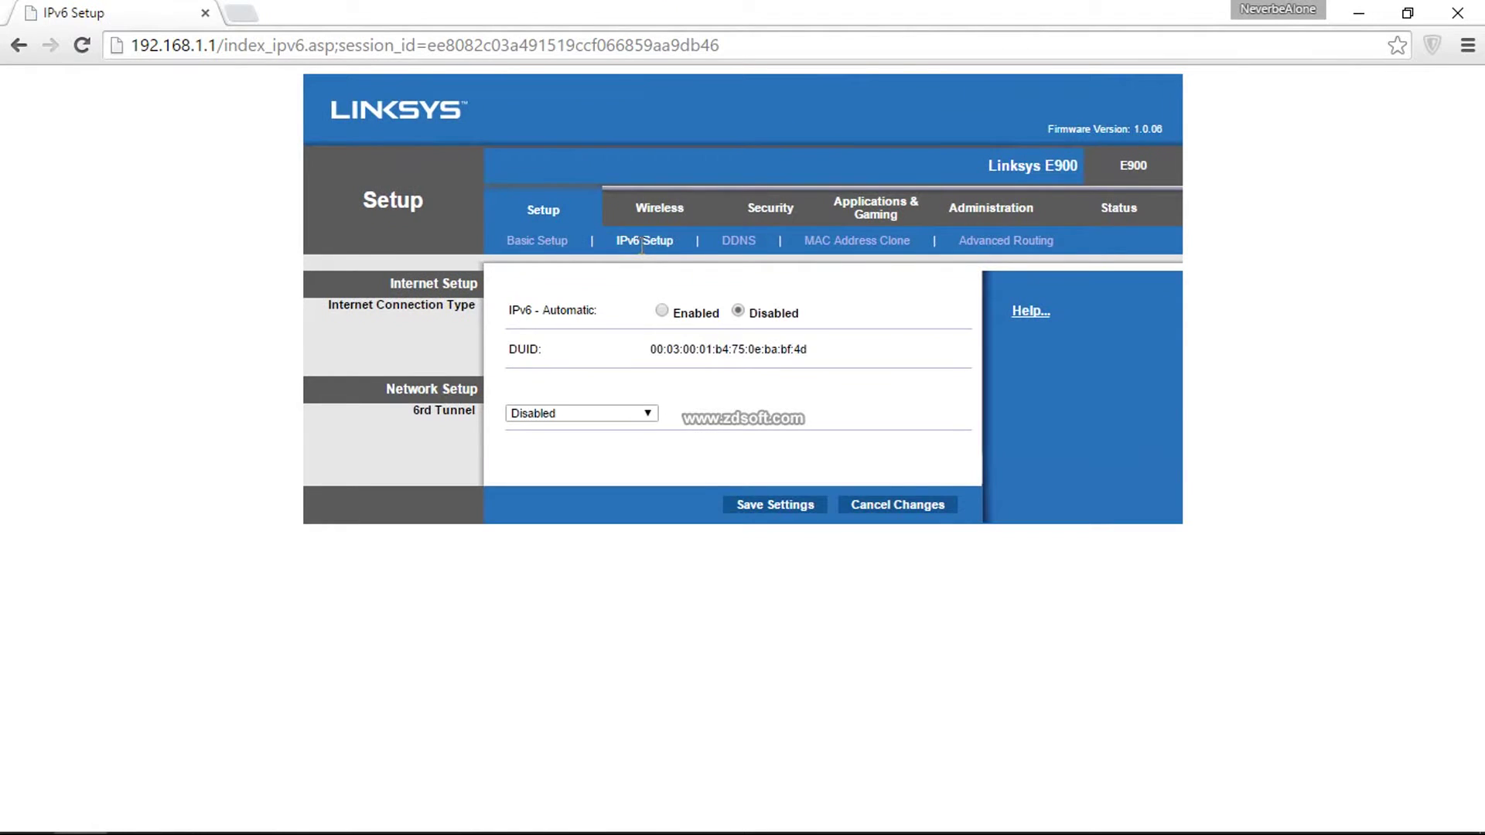
{"action": "left_click", "coordinate": [738, 243]}
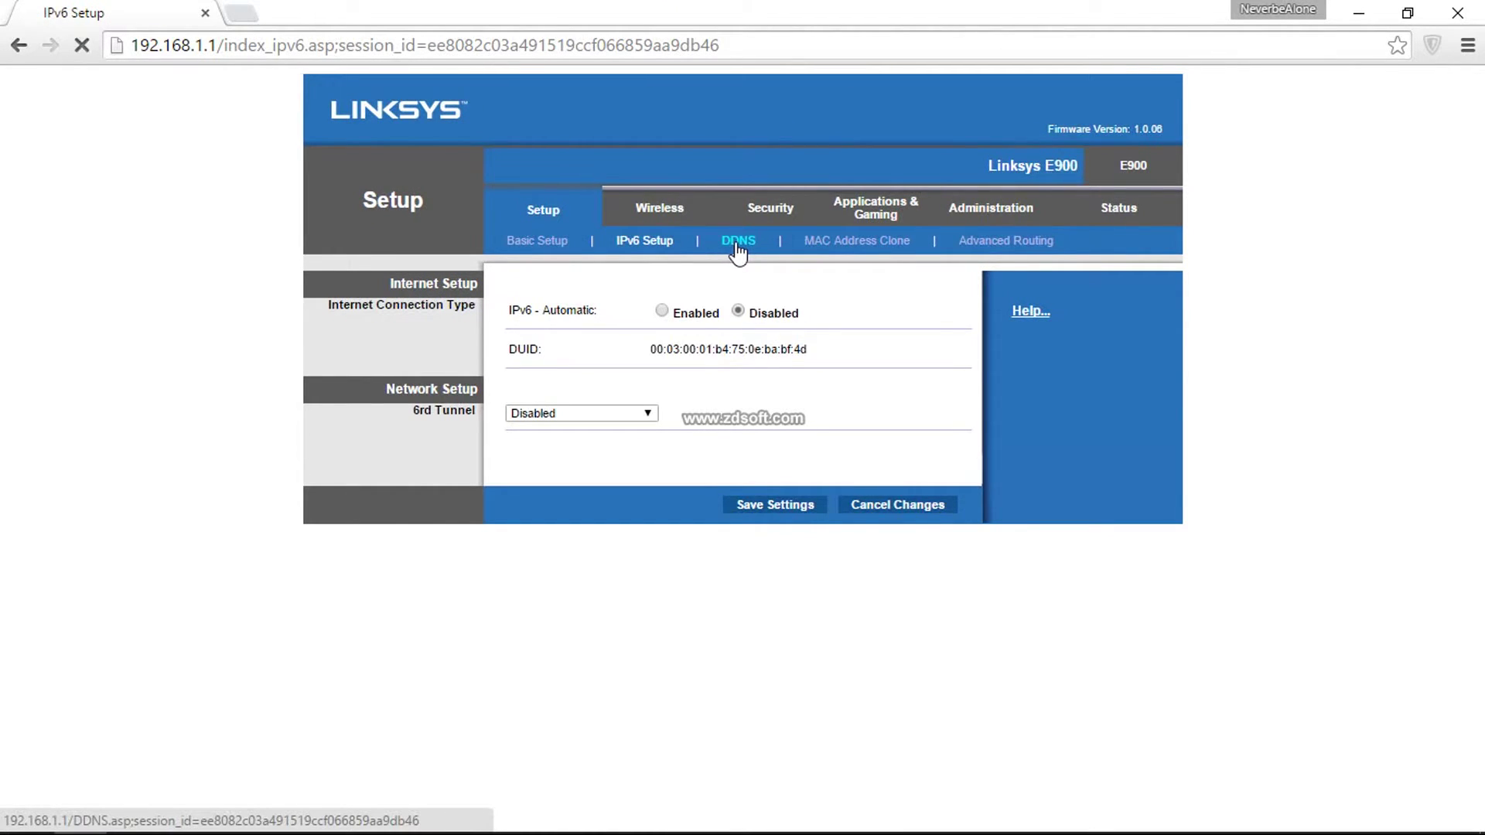
{"action": "left_click", "coordinate": [864, 237]}
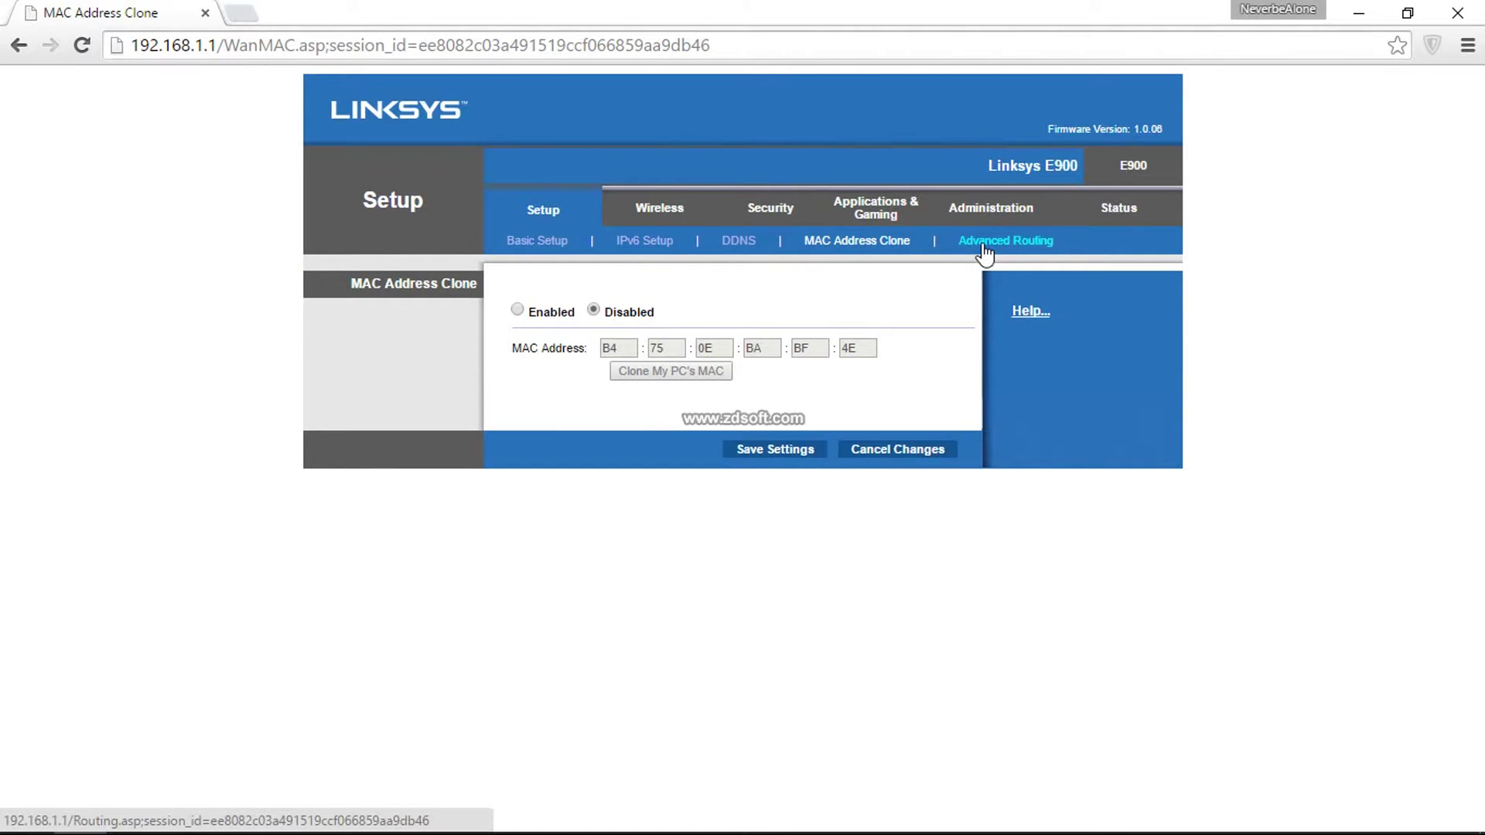
{"action": "left_click", "coordinate": [984, 246]}
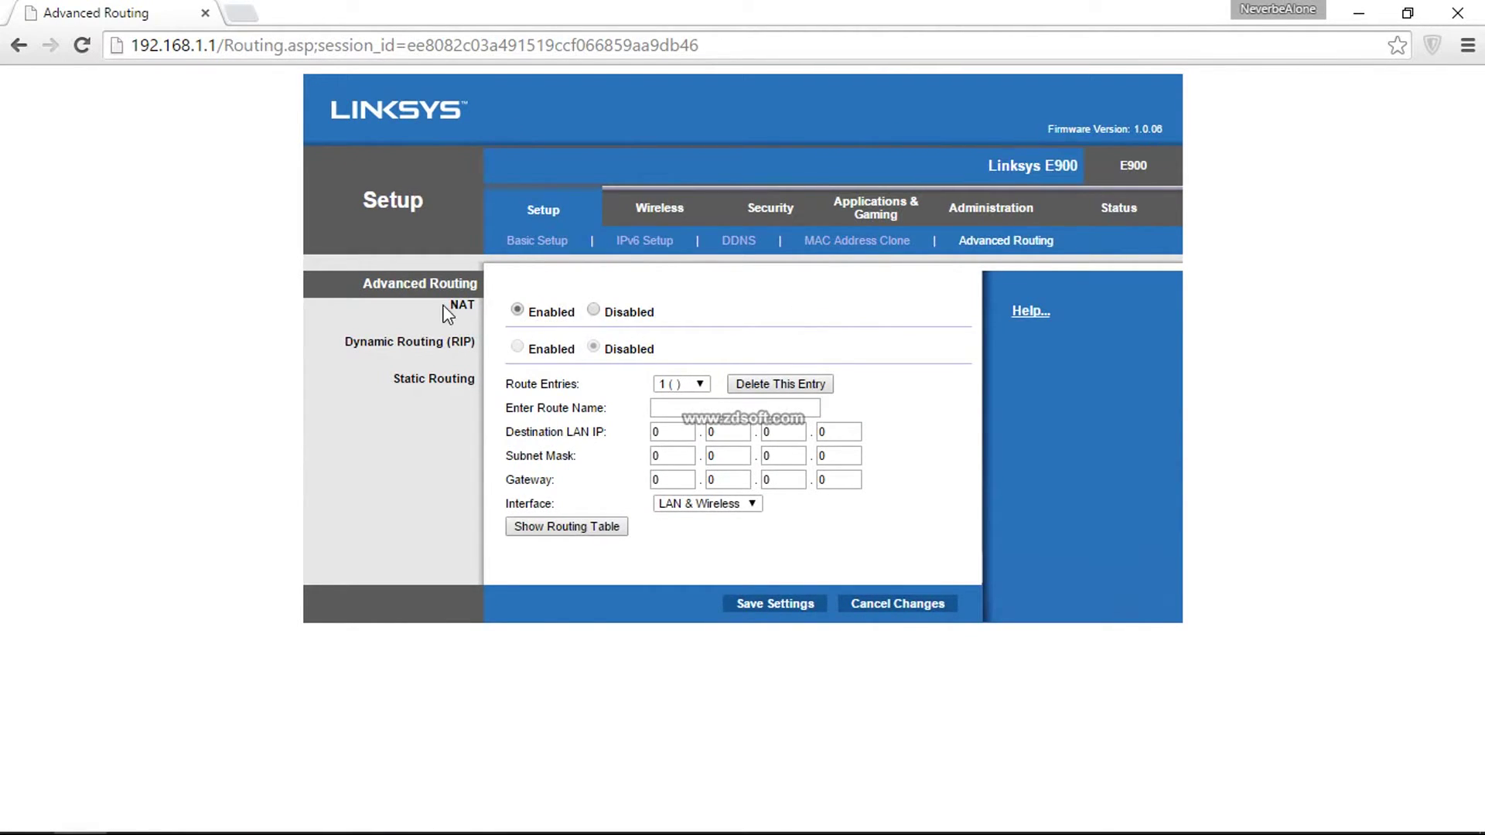
{"action": "left_click", "coordinate": [661, 213]}
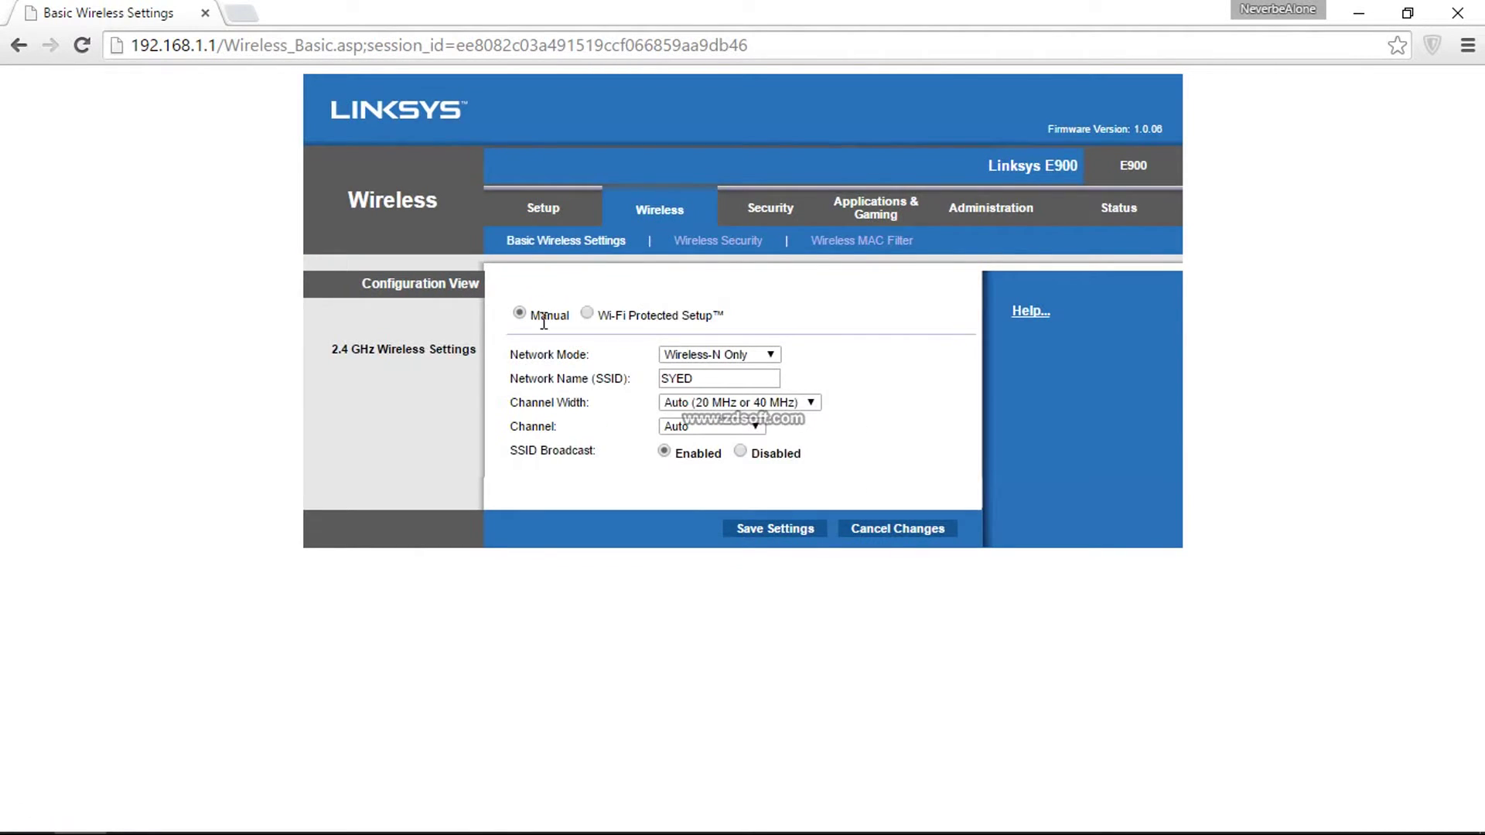
{"action": "left_click", "coordinate": [588, 313]}
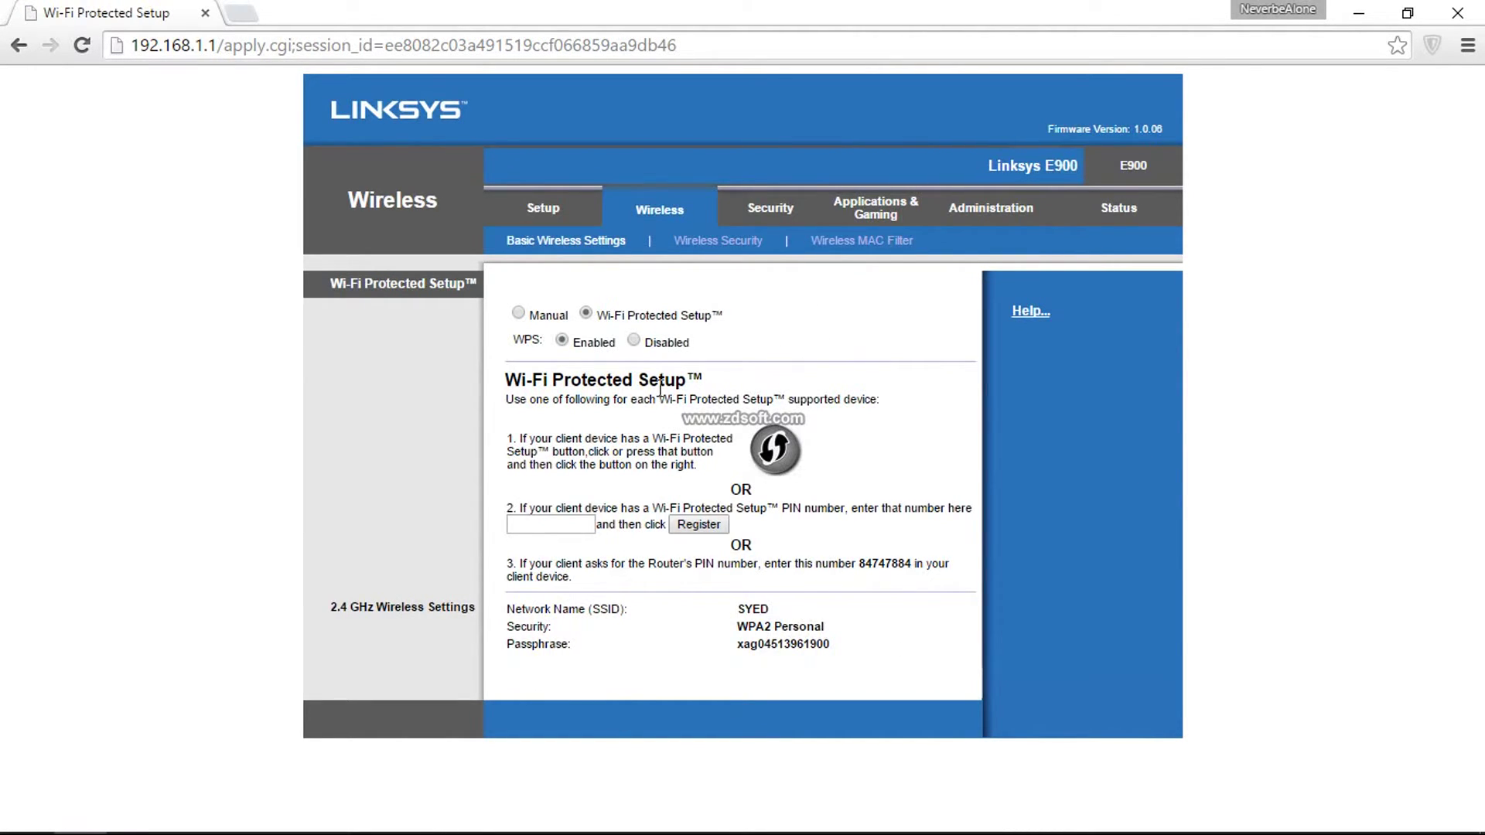
{"action": "left_click", "coordinate": [517, 313]}
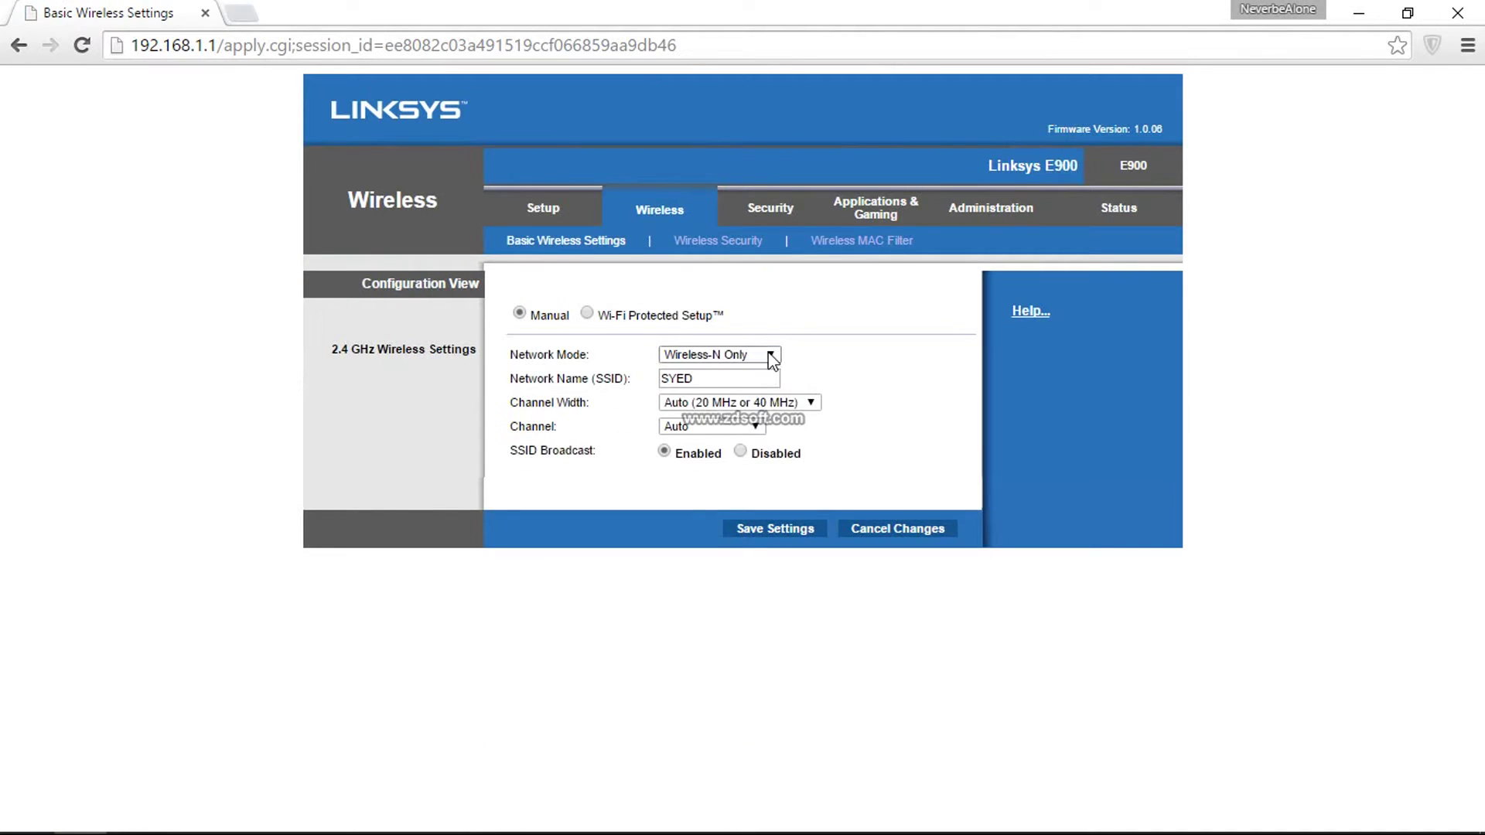
{"action": "left_click", "coordinate": [765, 358]}
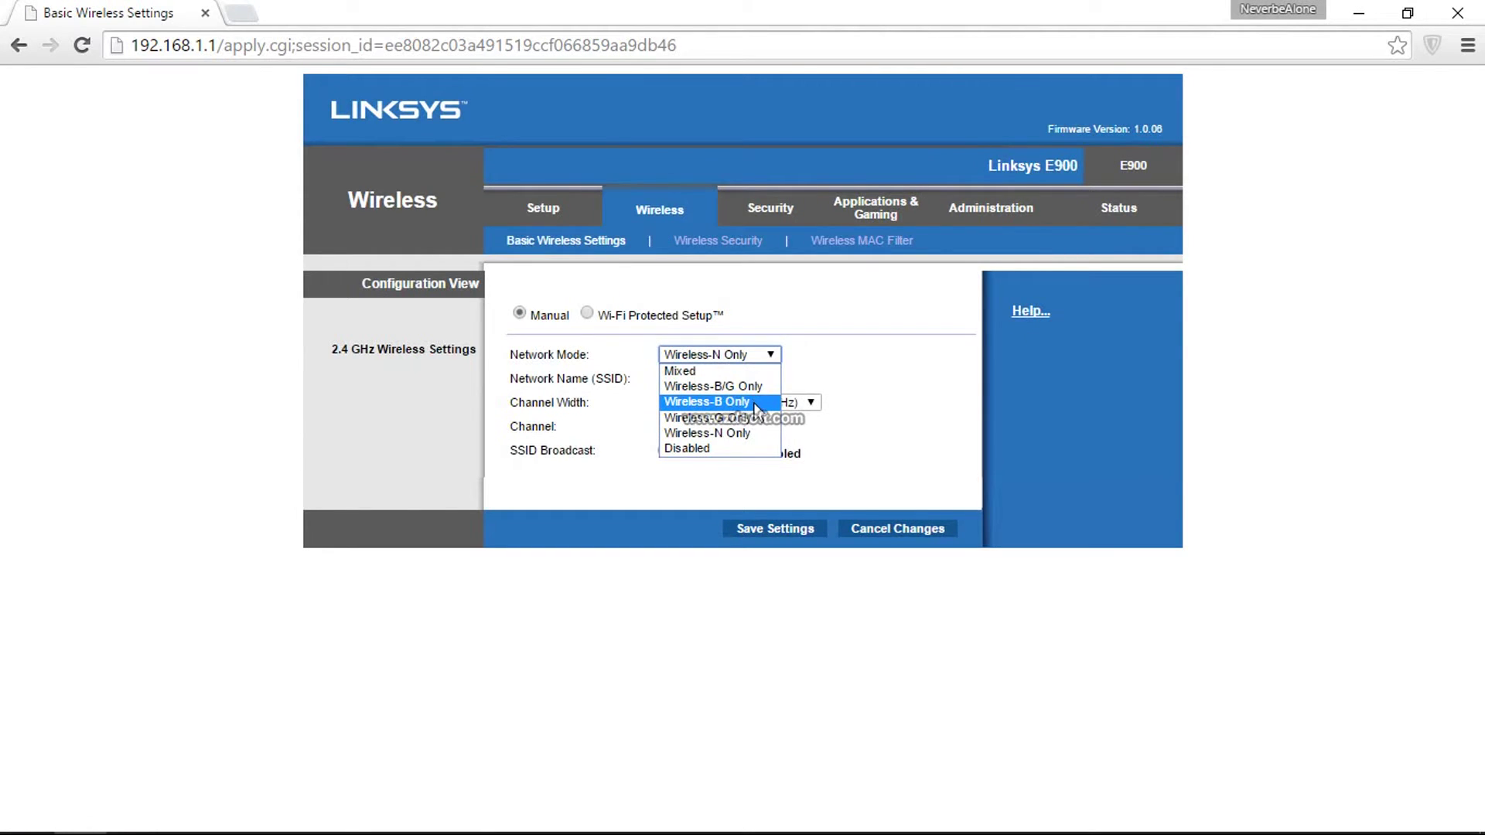
{"action": "left_click", "coordinate": [888, 368]}
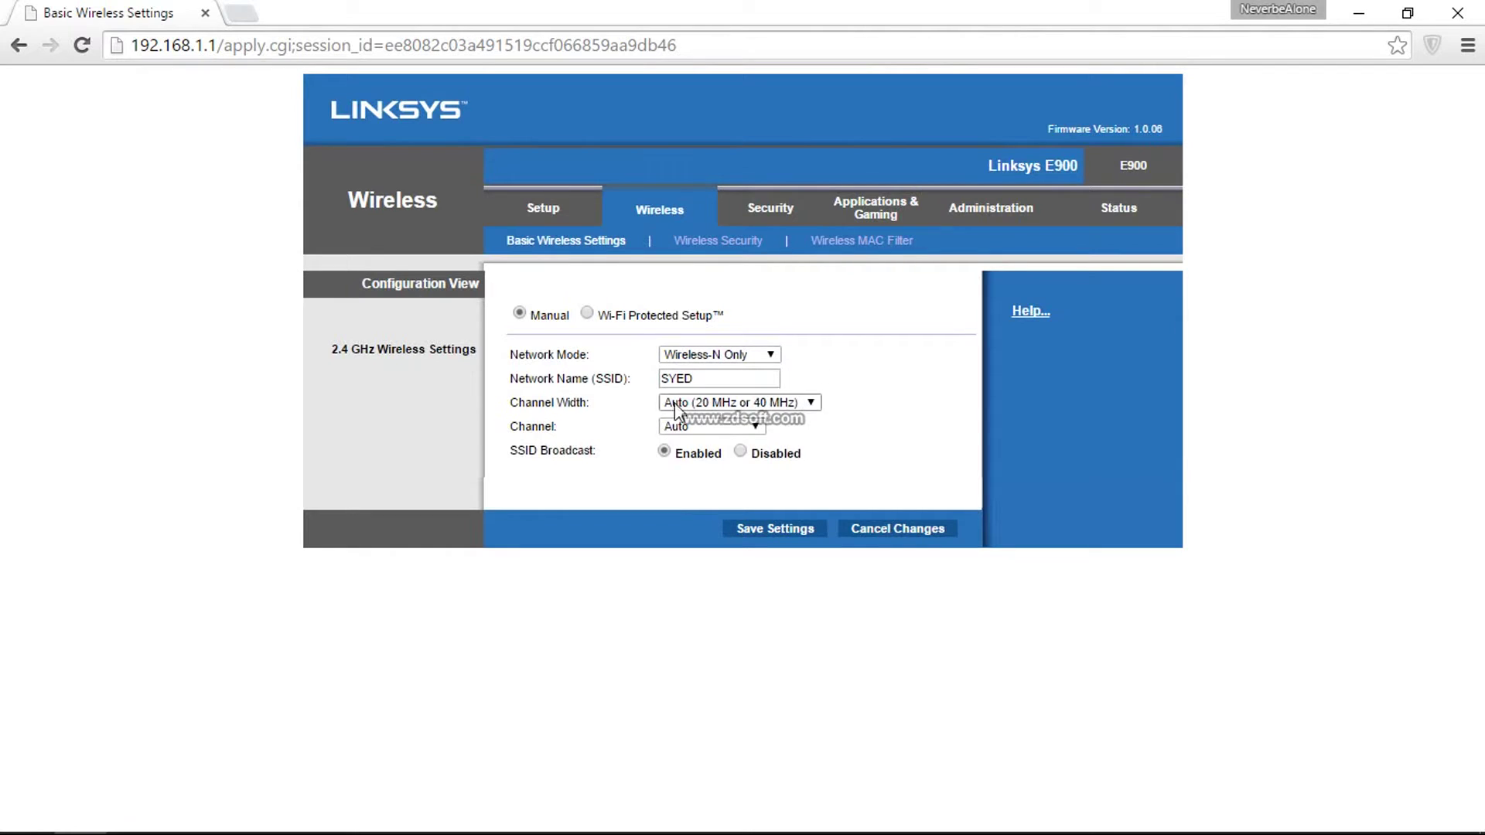
Step: Look over the wireless security modes, then view the Wireless MAC Filter page showing filtering Disabled
{"action": "left_click", "coordinate": [748, 249]}
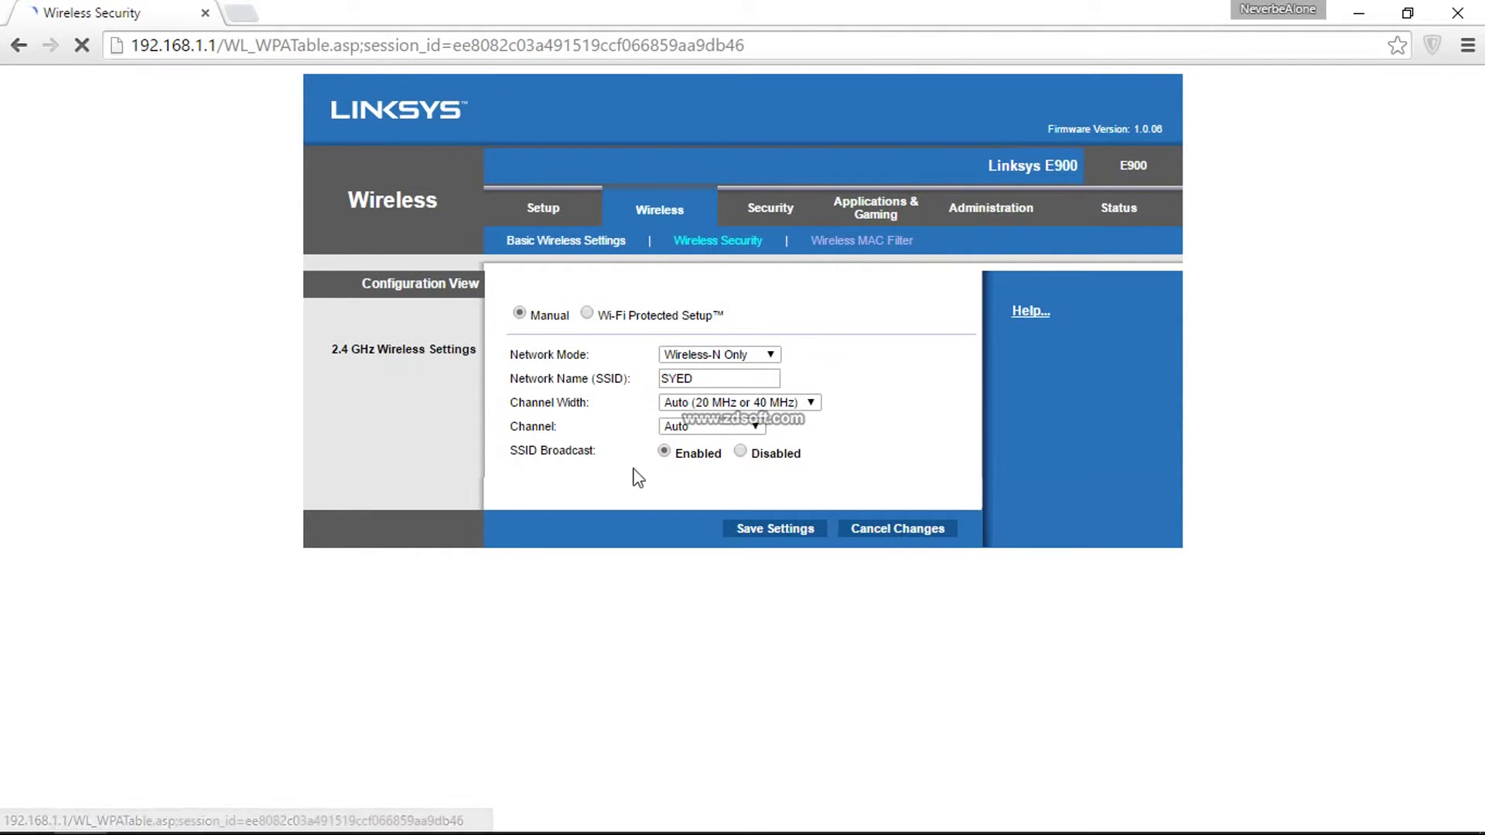
{"action": "left_click", "coordinate": [710, 310]}
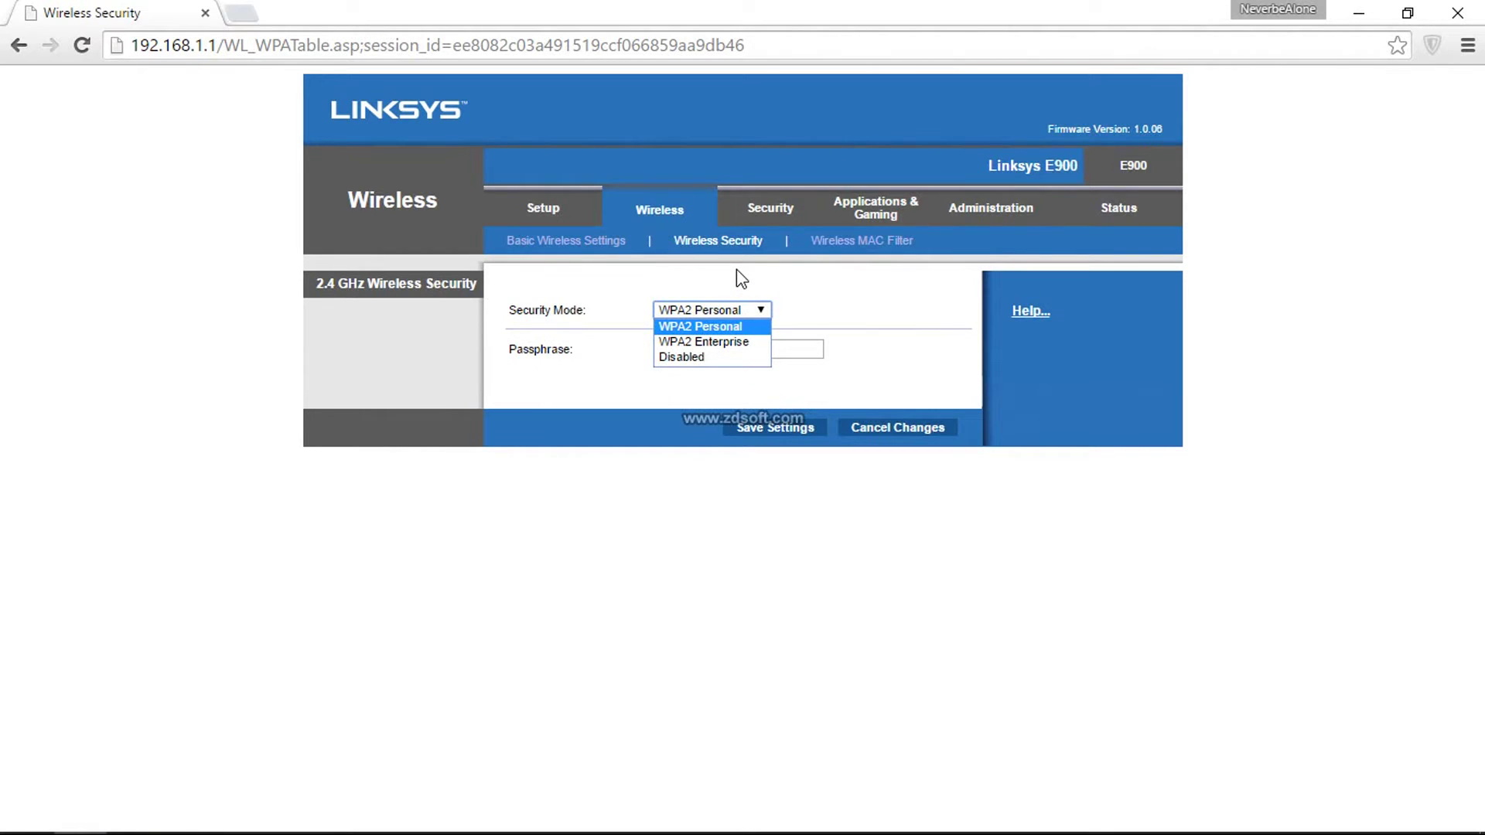
{"action": "left_click", "coordinate": [569, 236]}
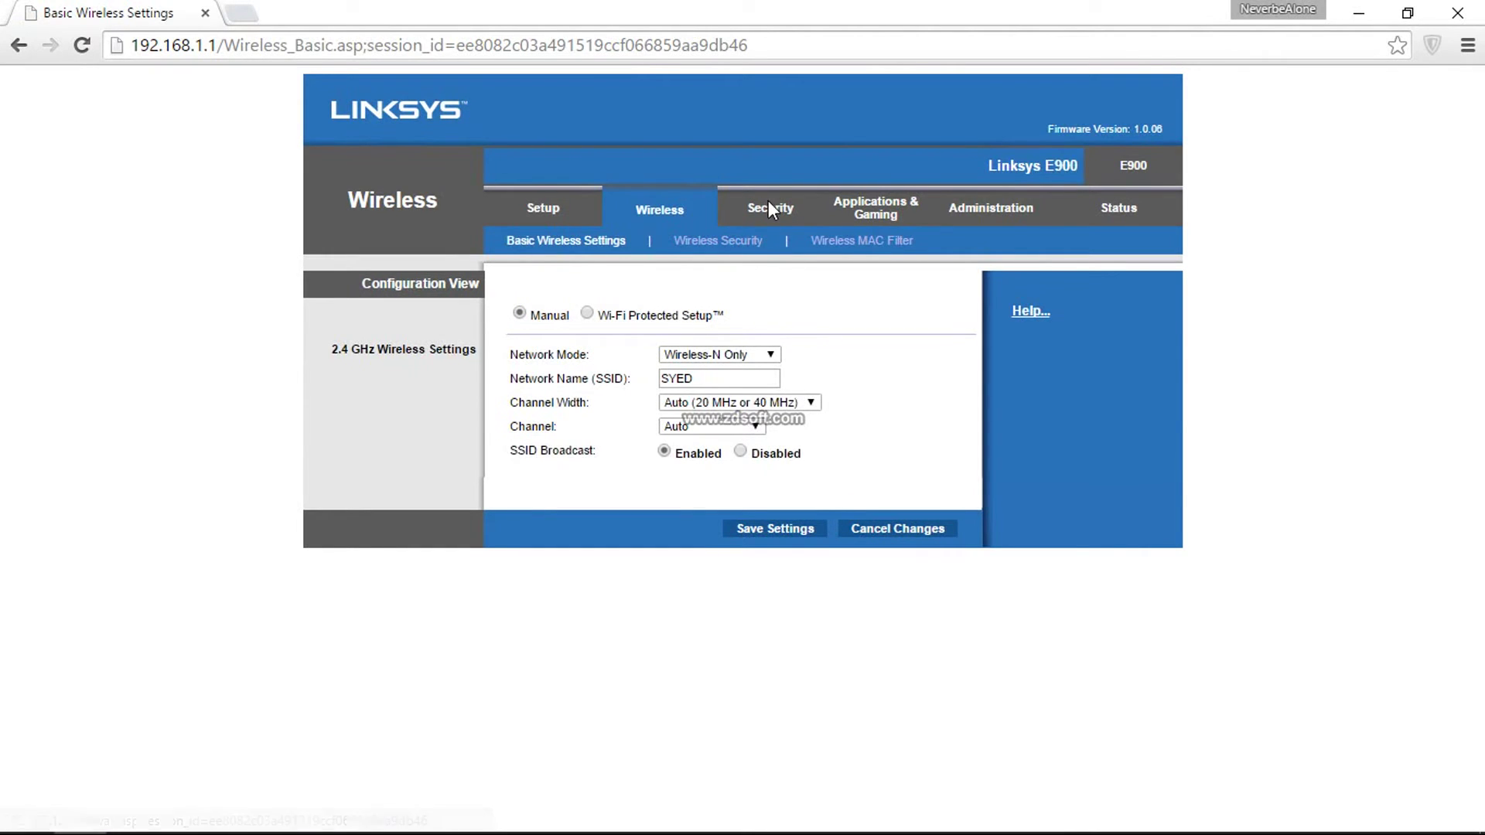
{"action": "left_click", "coordinate": [868, 238]}
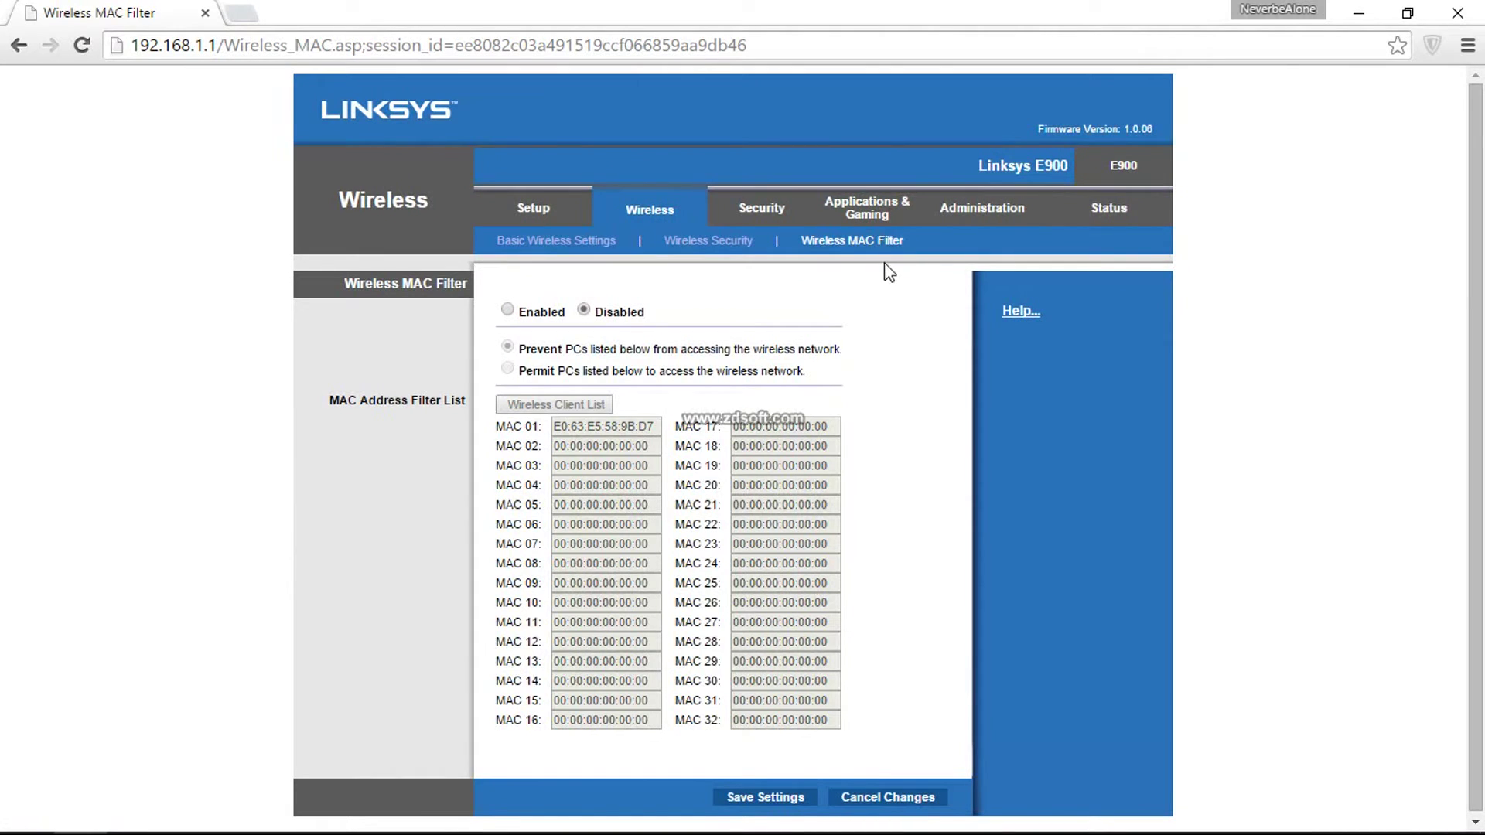
{"action": "scroll", "coordinate": [799, 319], "scroll_direction": "down", "scroll_amount": 1}
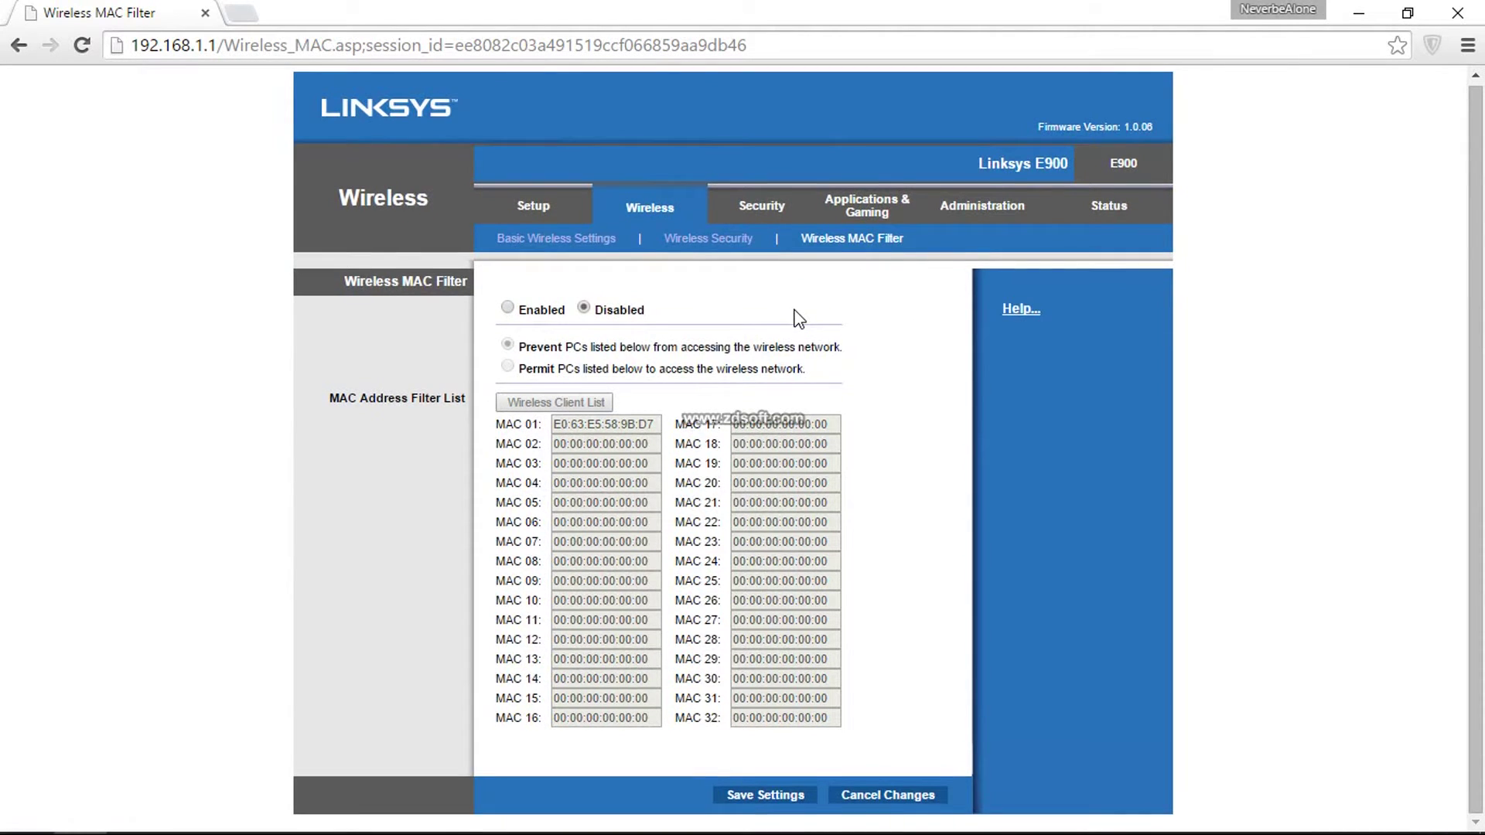
{"action": "scroll", "coordinate": [799, 319], "scroll_direction": "up", "scroll_amount": 1}
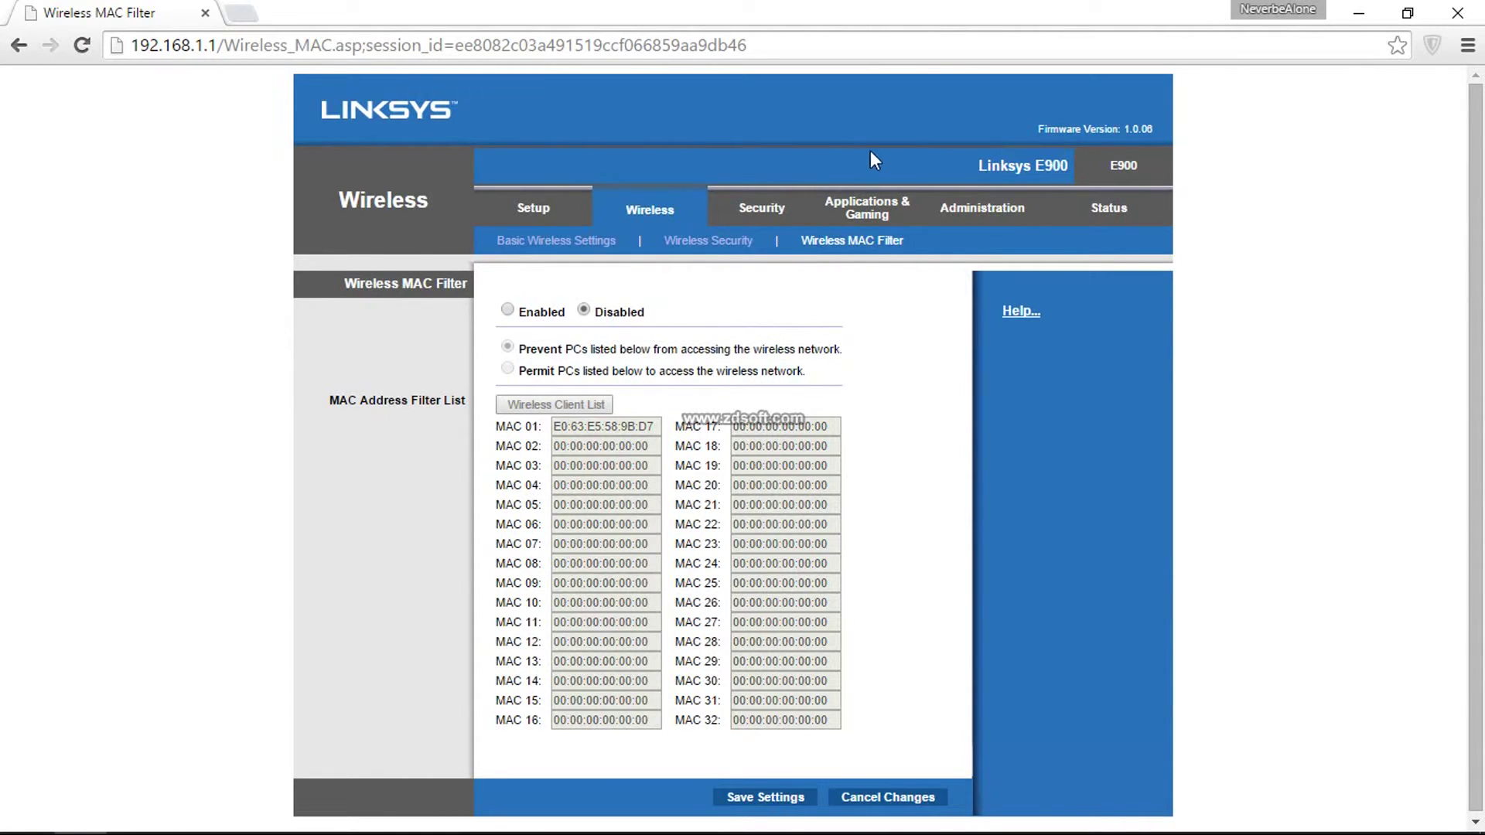
Step: Browse the Firewall, VPN Passthrough and Port Forwarding pages, ending on QoS settings
{"action": "left_click", "coordinate": [762, 216]}
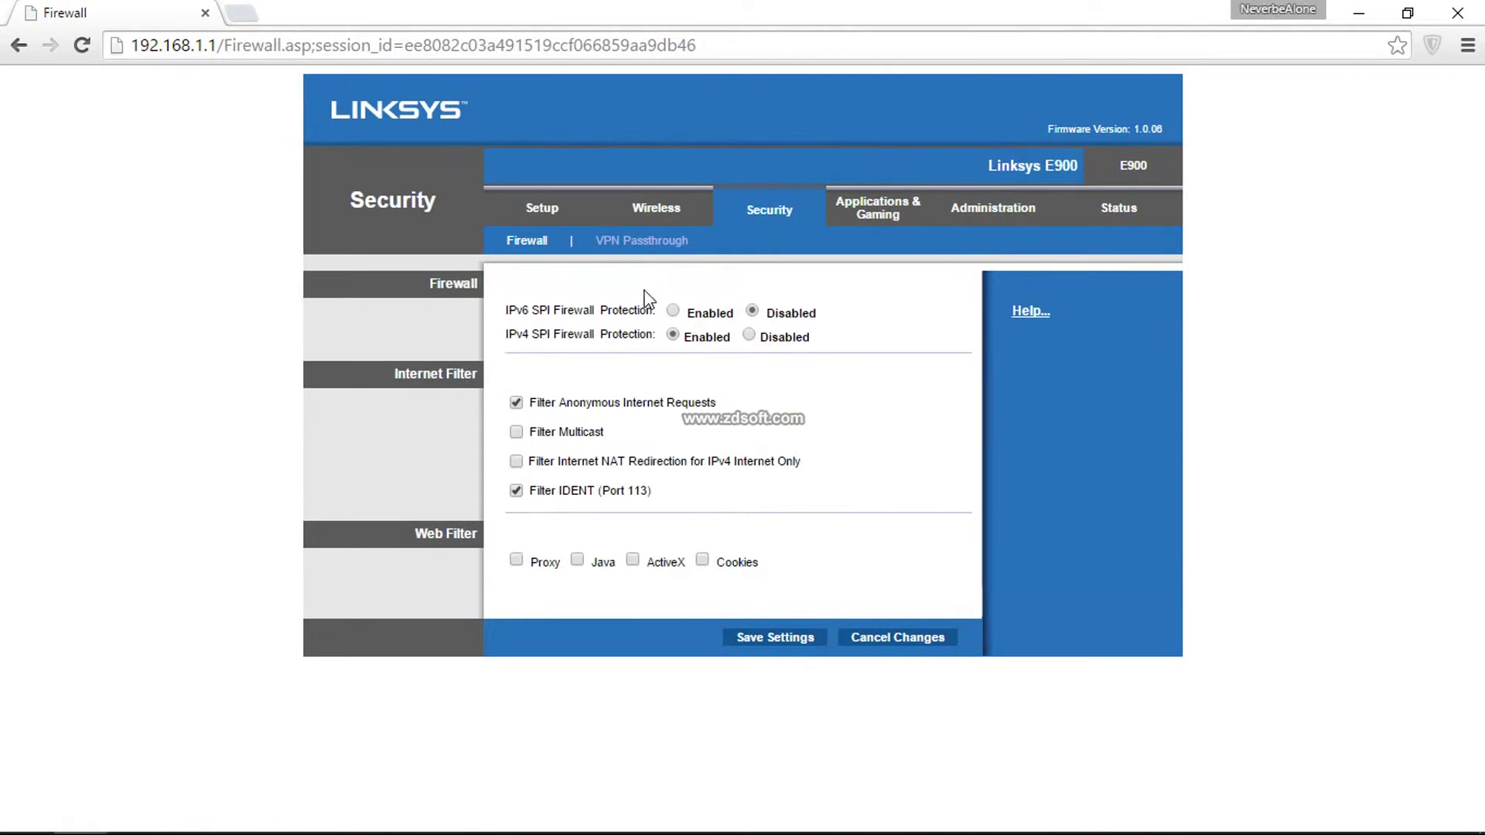
{"action": "left_click", "coordinate": [647, 241]}
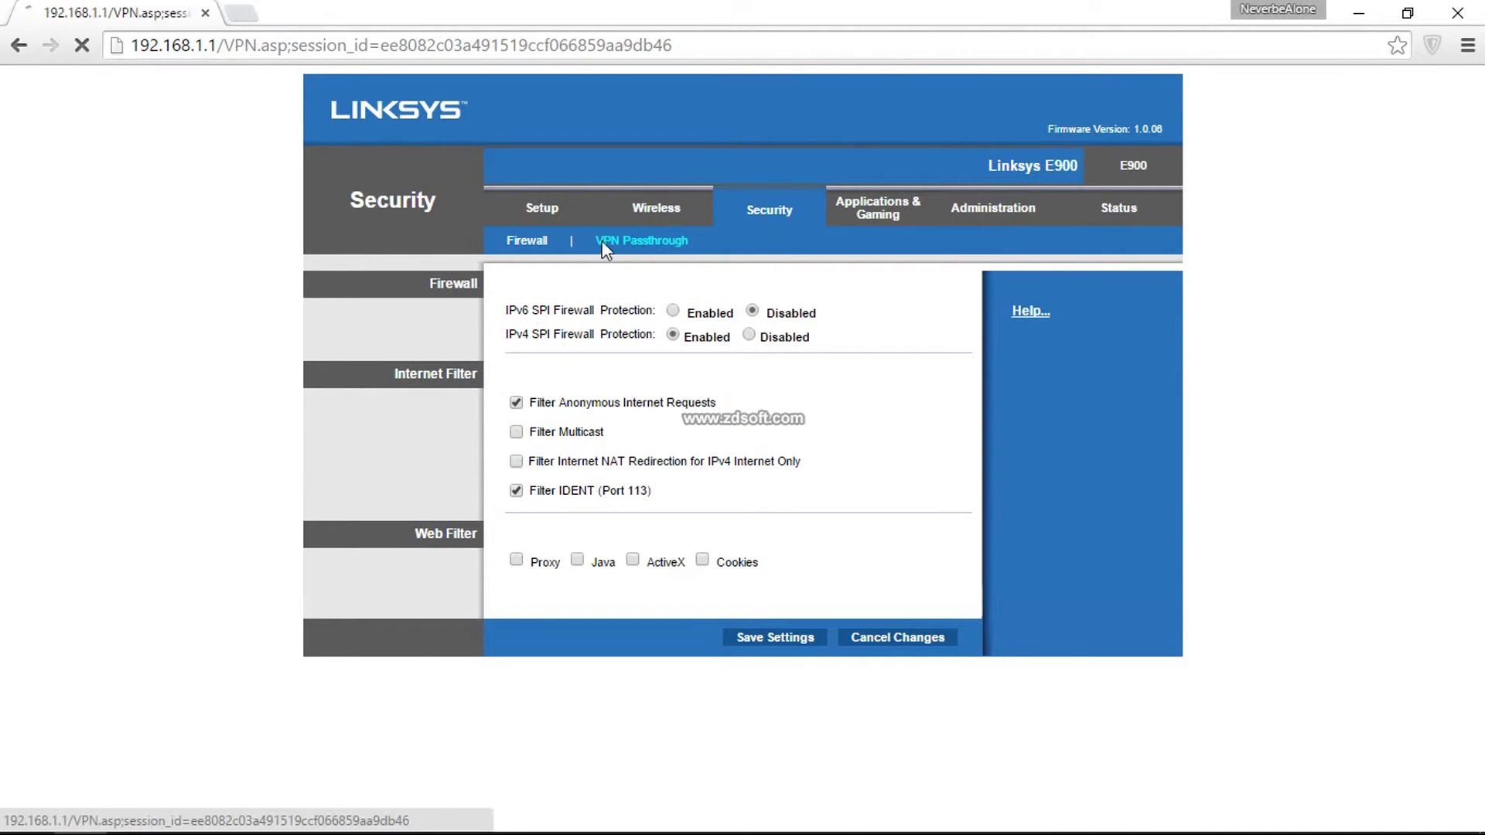
{"action": "left_click", "coordinate": [535, 240]}
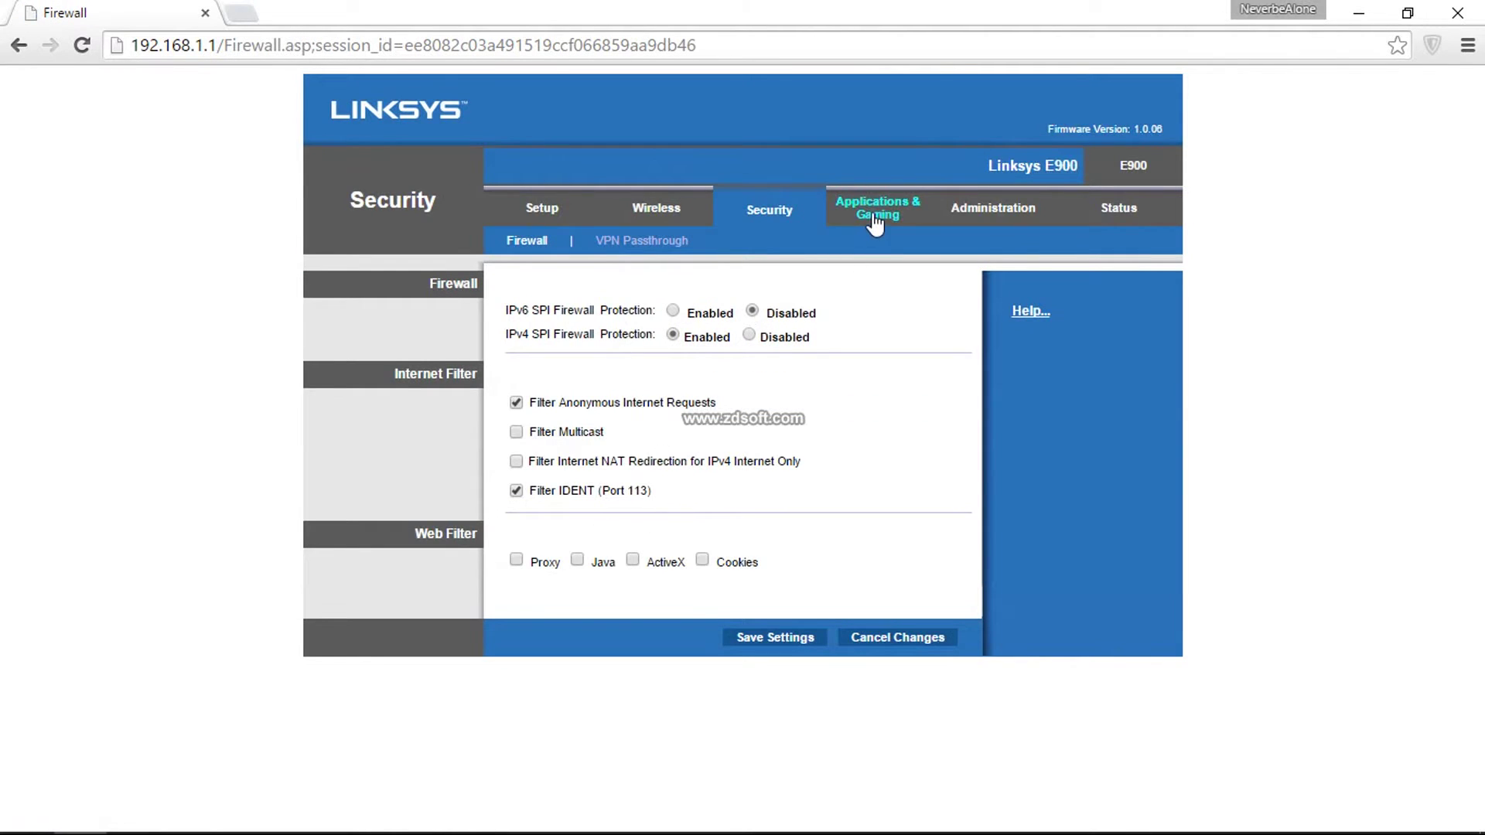
{"action": "left_click", "coordinate": [862, 215]}
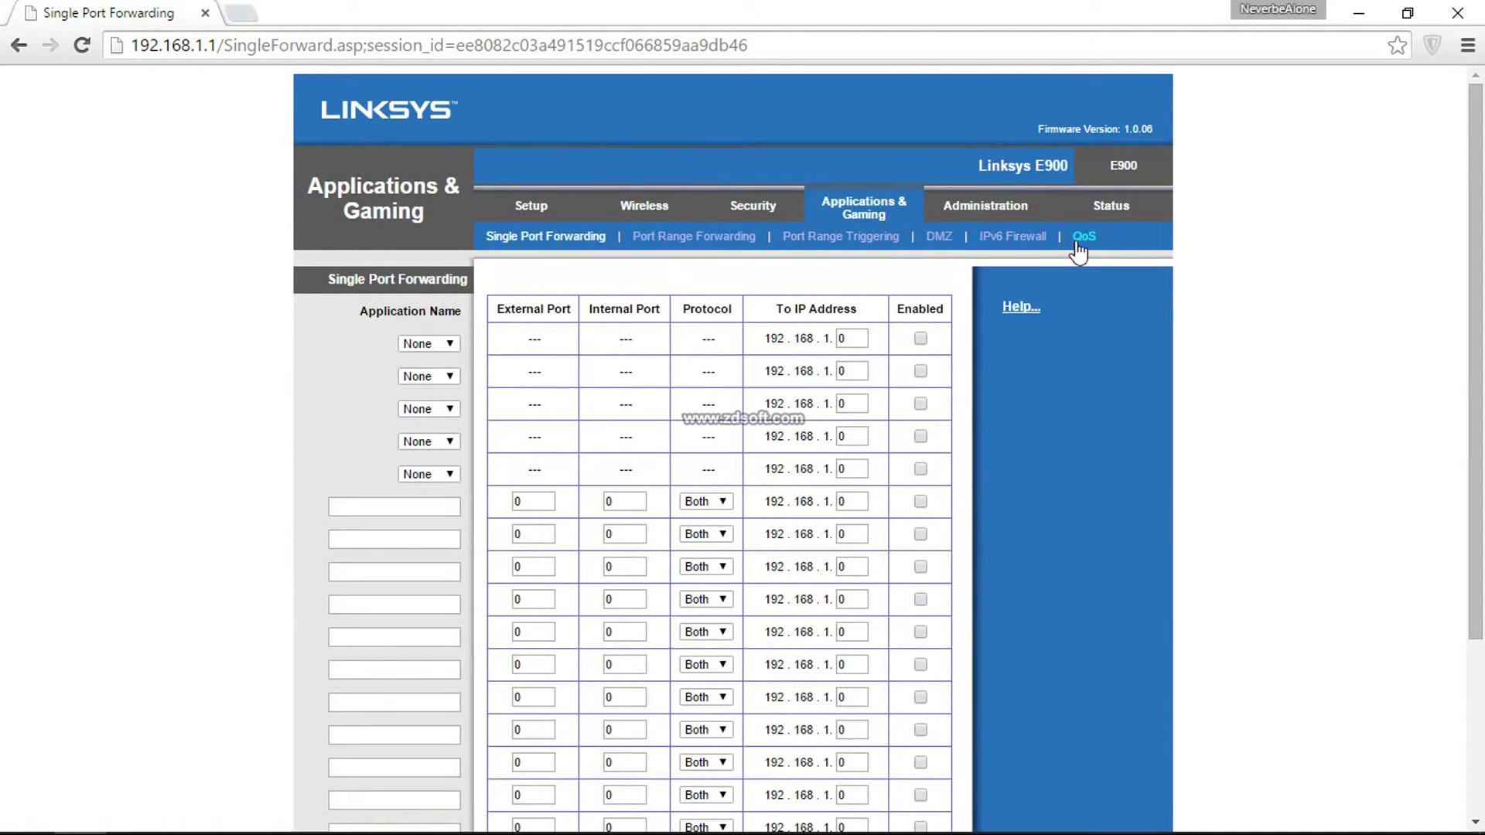
{"action": "left_click", "coordinate": [1081, 241]}
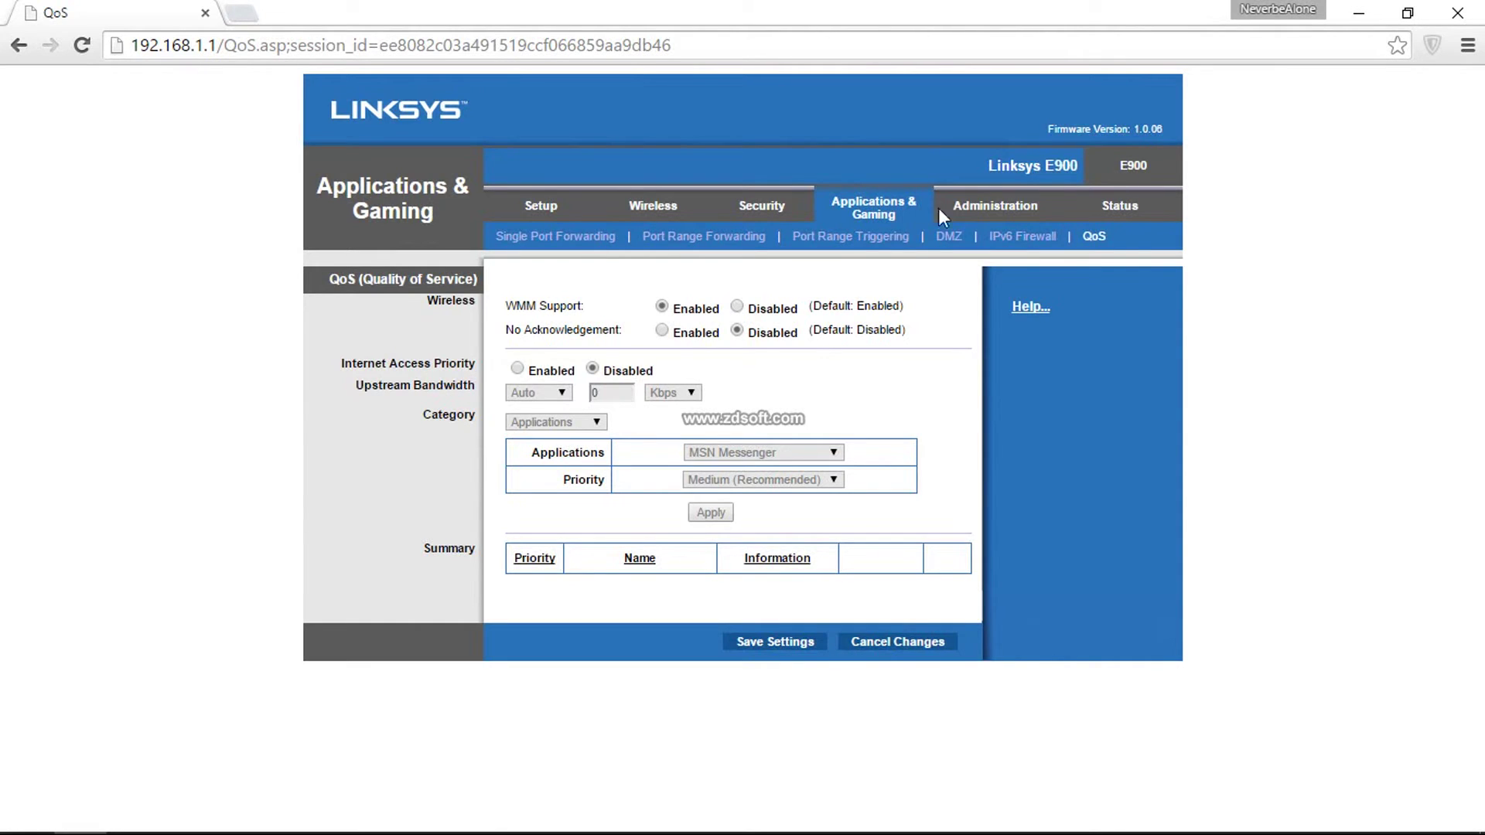
Step: Review the Management page, then the Log settings
{"action": "left_click", "coordinate": [1004, 215]}
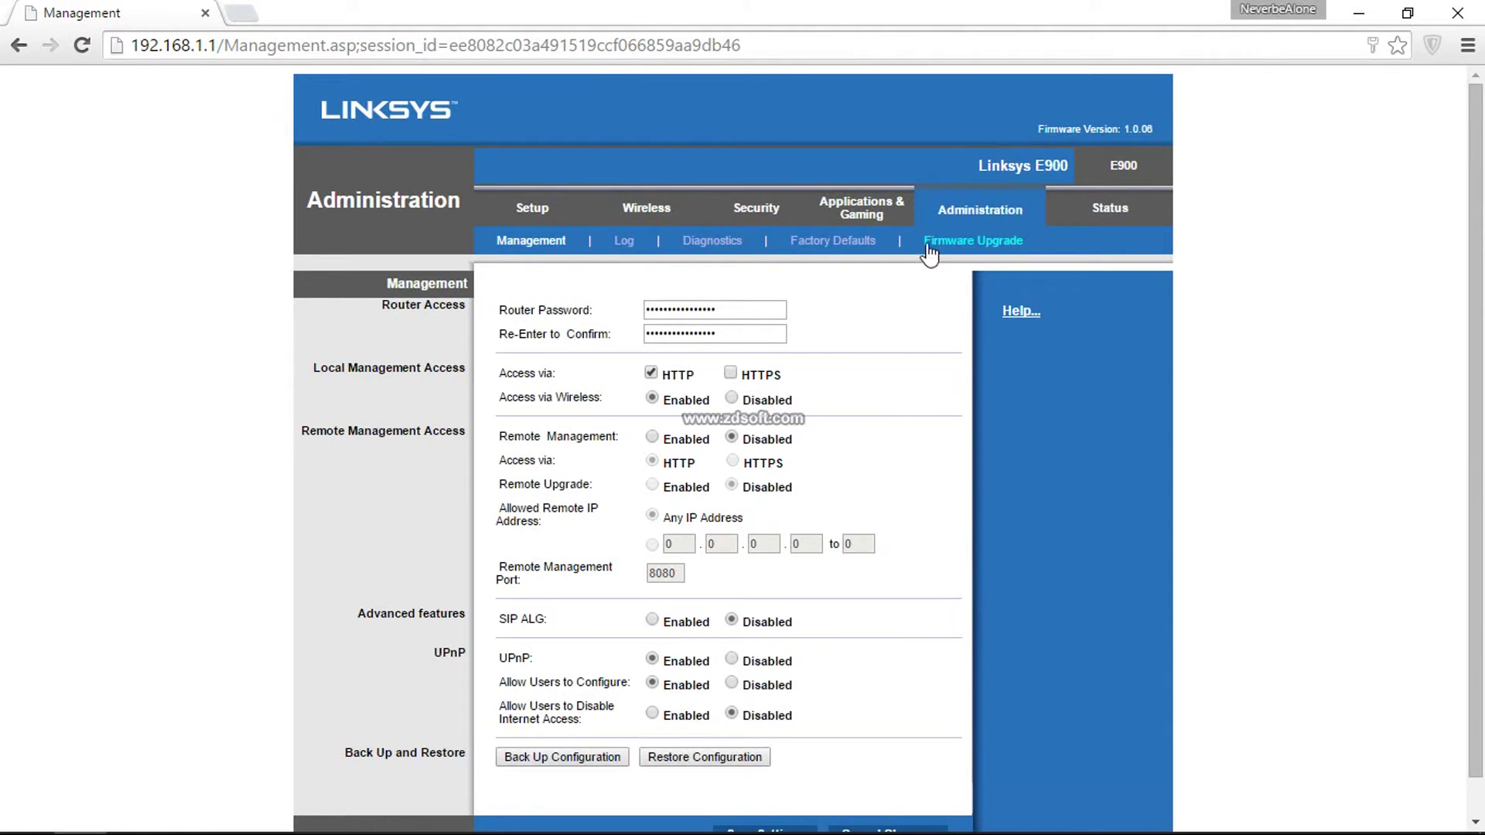
{"action": "scroll", "coordinate": [875, 312], "scroll_direction": "down", "scroll_amount": 1}
{"action": "scroll", "coordinate": [876, 312], "scroll_direction": "up", "scroll_amount": 1}
{"action": "scroll", "coordinate": [858, 303], "scroll_direction": "down", "scroll_amount": 1}
{"action": "scroll", "coordinate": [859, 303], "scroll_direction": "up", "scroll_amount": 1}
{"action": "left_click", "coordinate": [628, 243]}
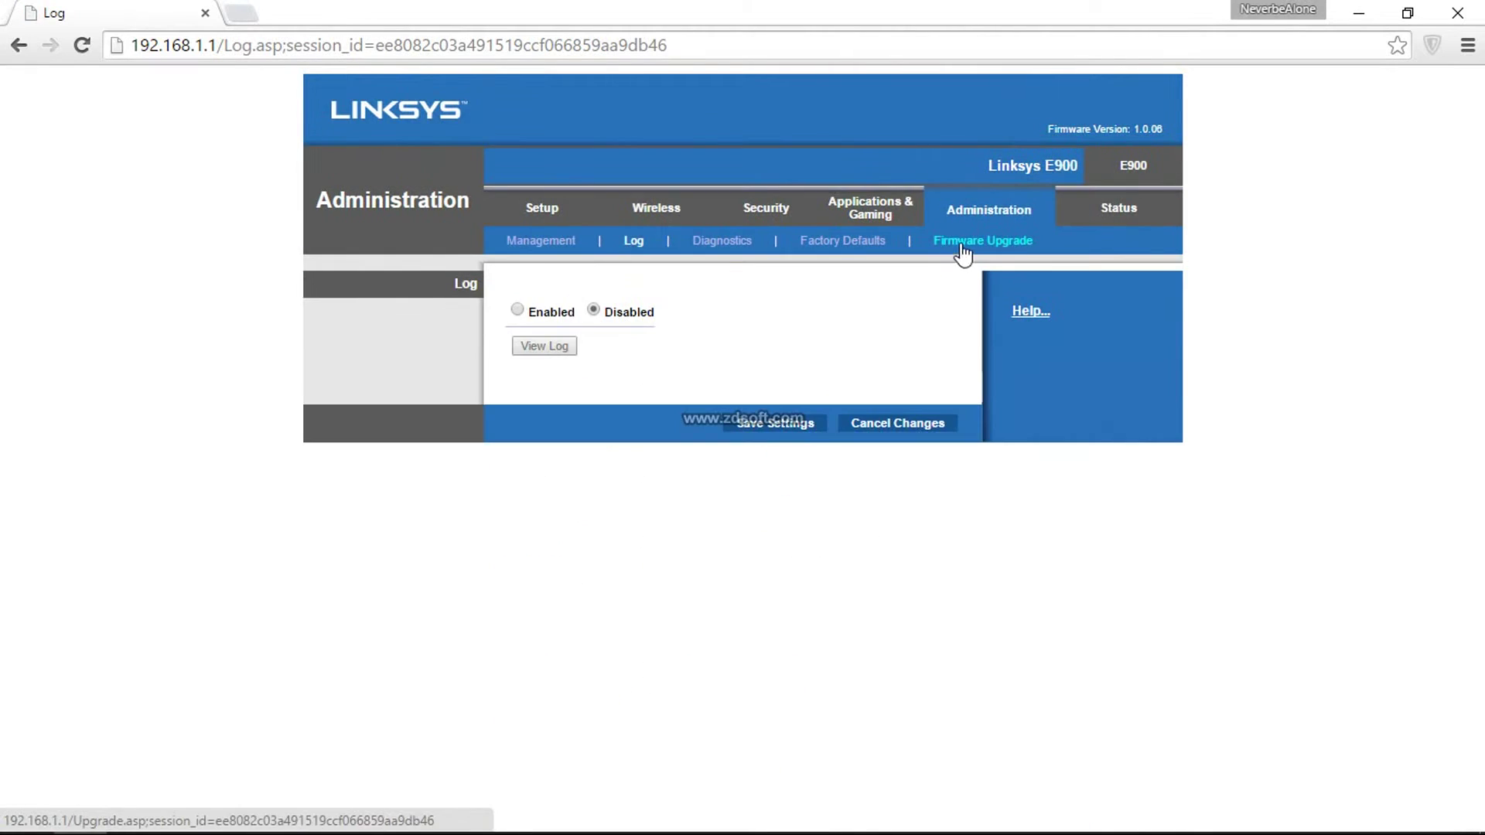
Step: View Firmware Upgrade, cancel the file picker without choosing a file, then show Status
{"action": "left_click", "coordinate": [961, 244]}
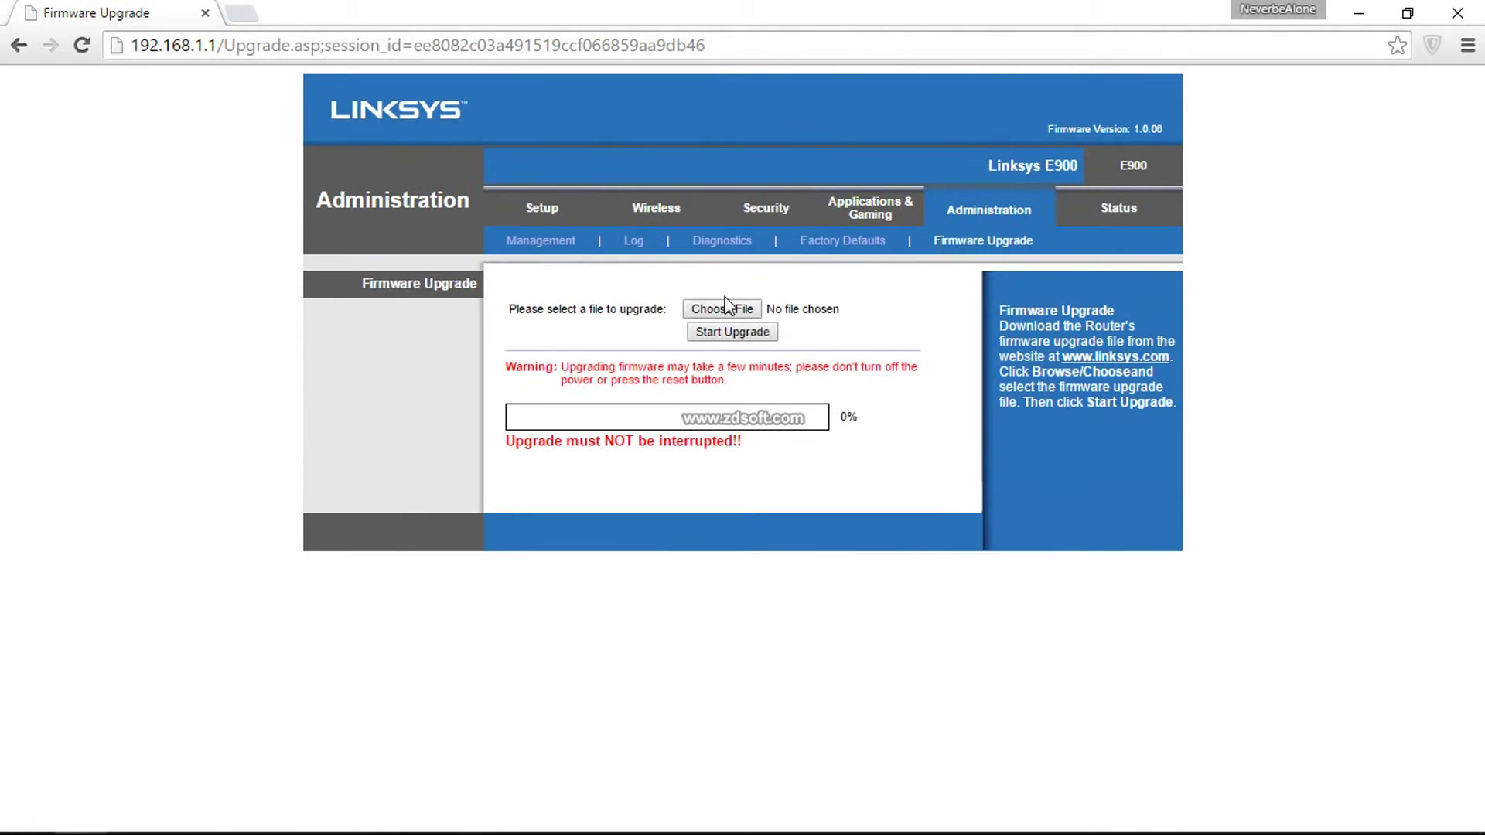
{"action": "left_click", "coordinate": [723, 308]}
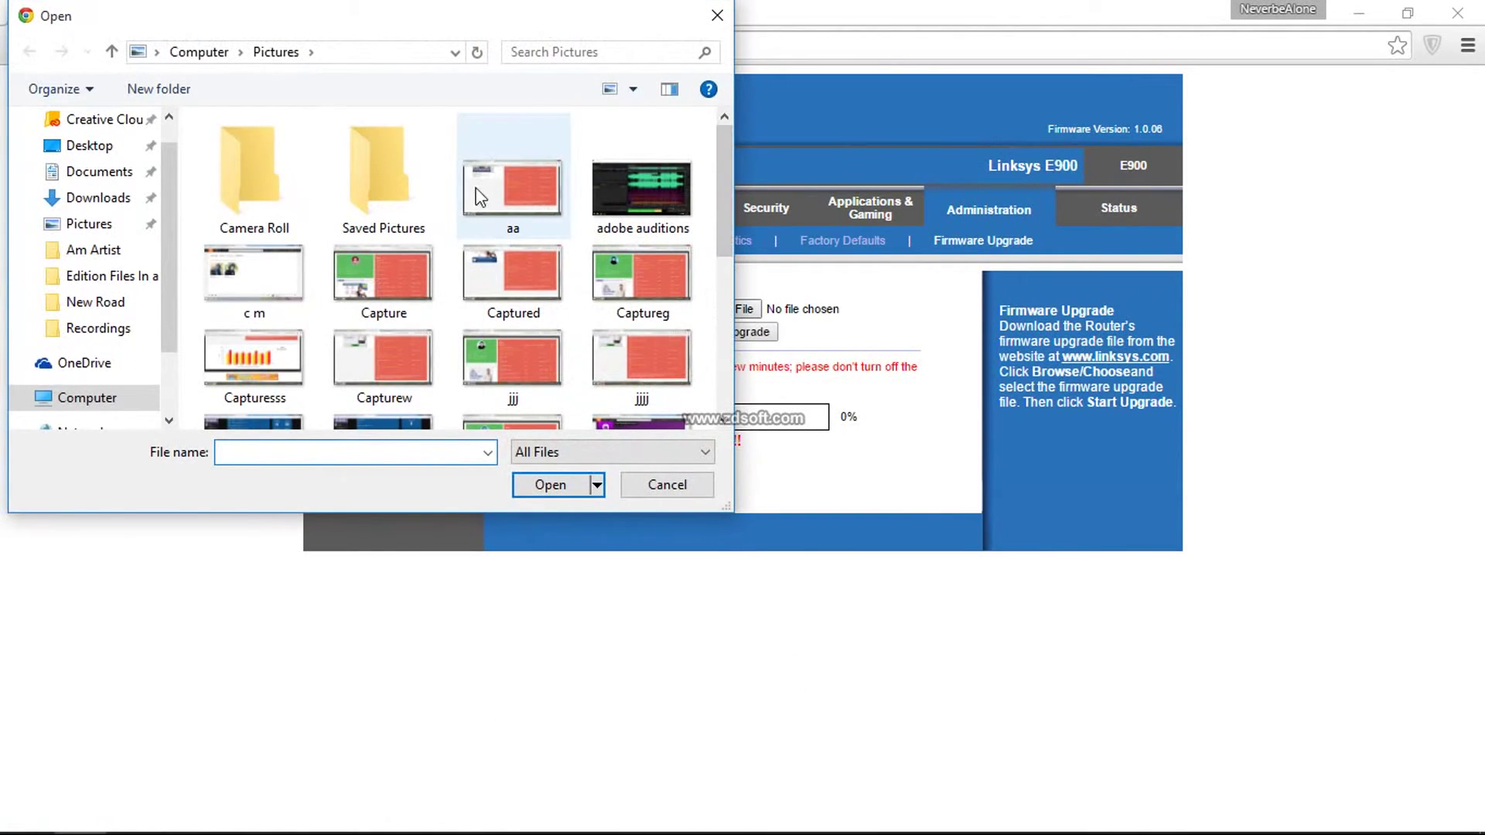
{"action": "scroll", "coordinate": [480, 201], "scroll_direction": "down", "scroll_amount": 3}
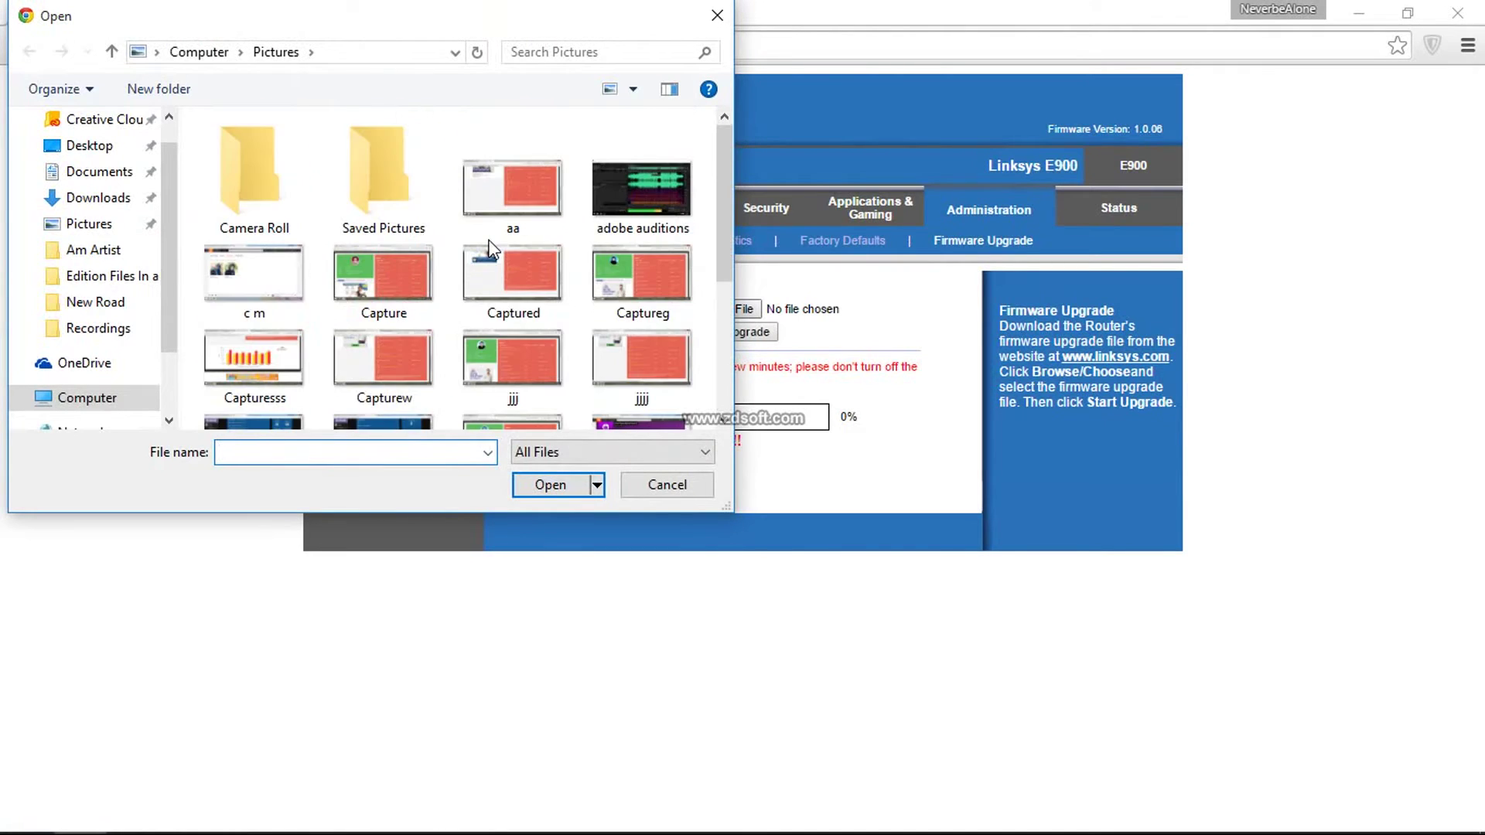
{"action": "scroll", "coordinate": [489, 250], "scroll_direction": "down", "scroll_amount": 2}
{"action": "left_click", "coordinate": [717, 16]}
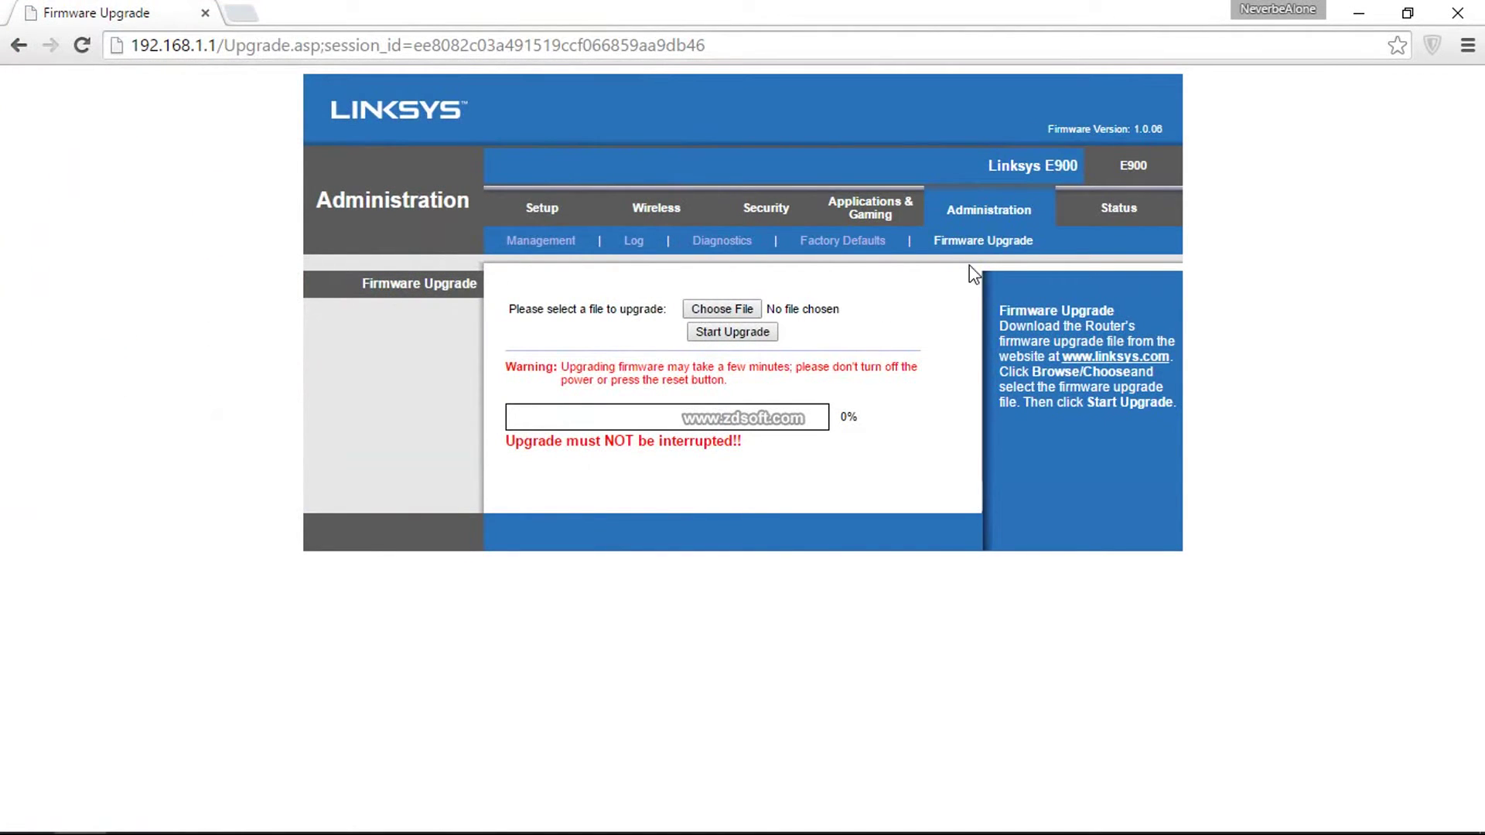
{"action": "left_click", "coordinate": [1110, 214]}
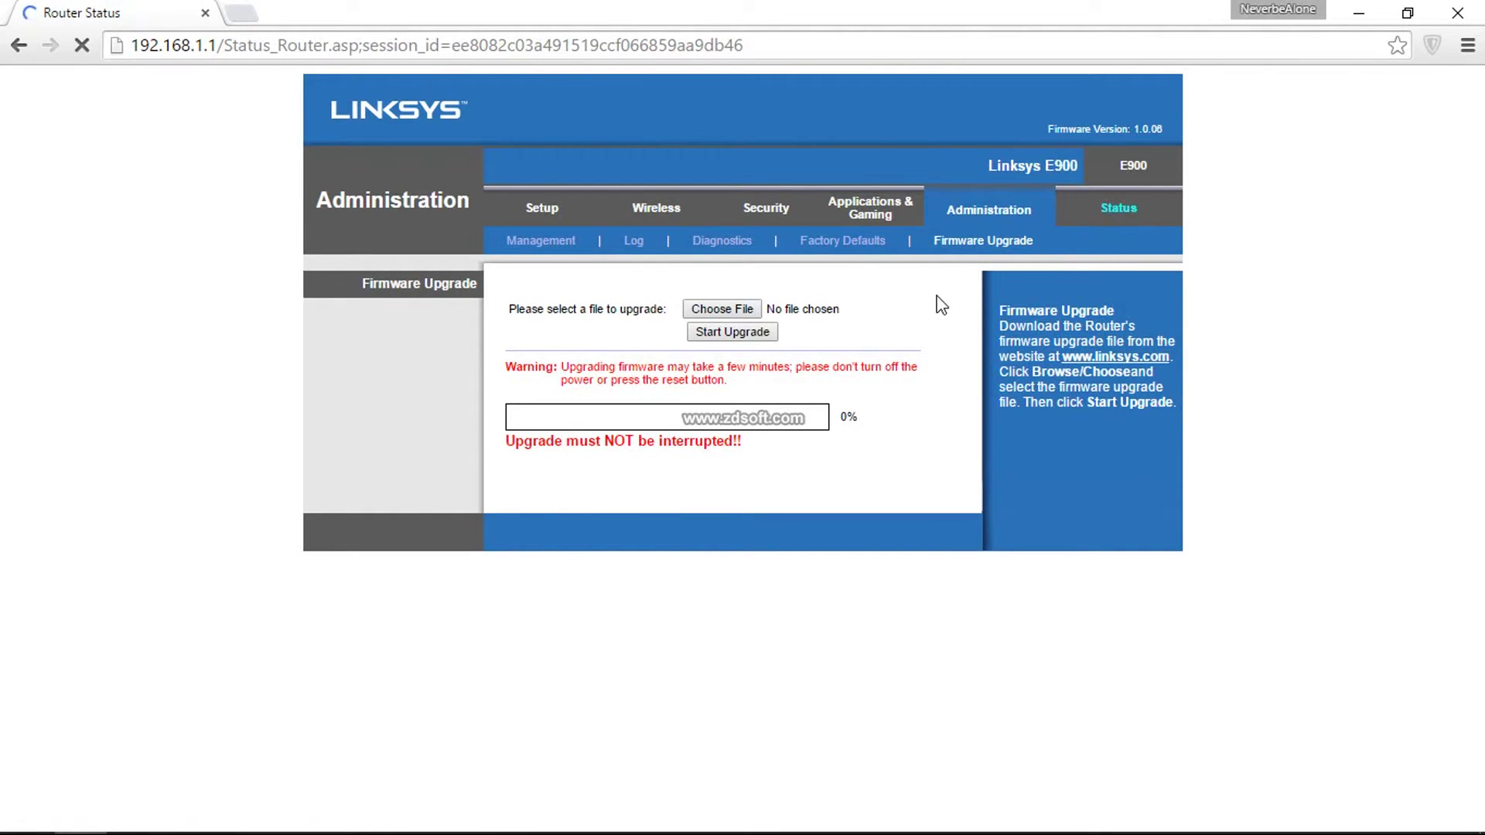
Step: Scroll through the router Status details and highlight the firmware version
{"action": "scroll", "coordinate": [945, 308], "scroll_direction": "down", "scroll_amount": 1}
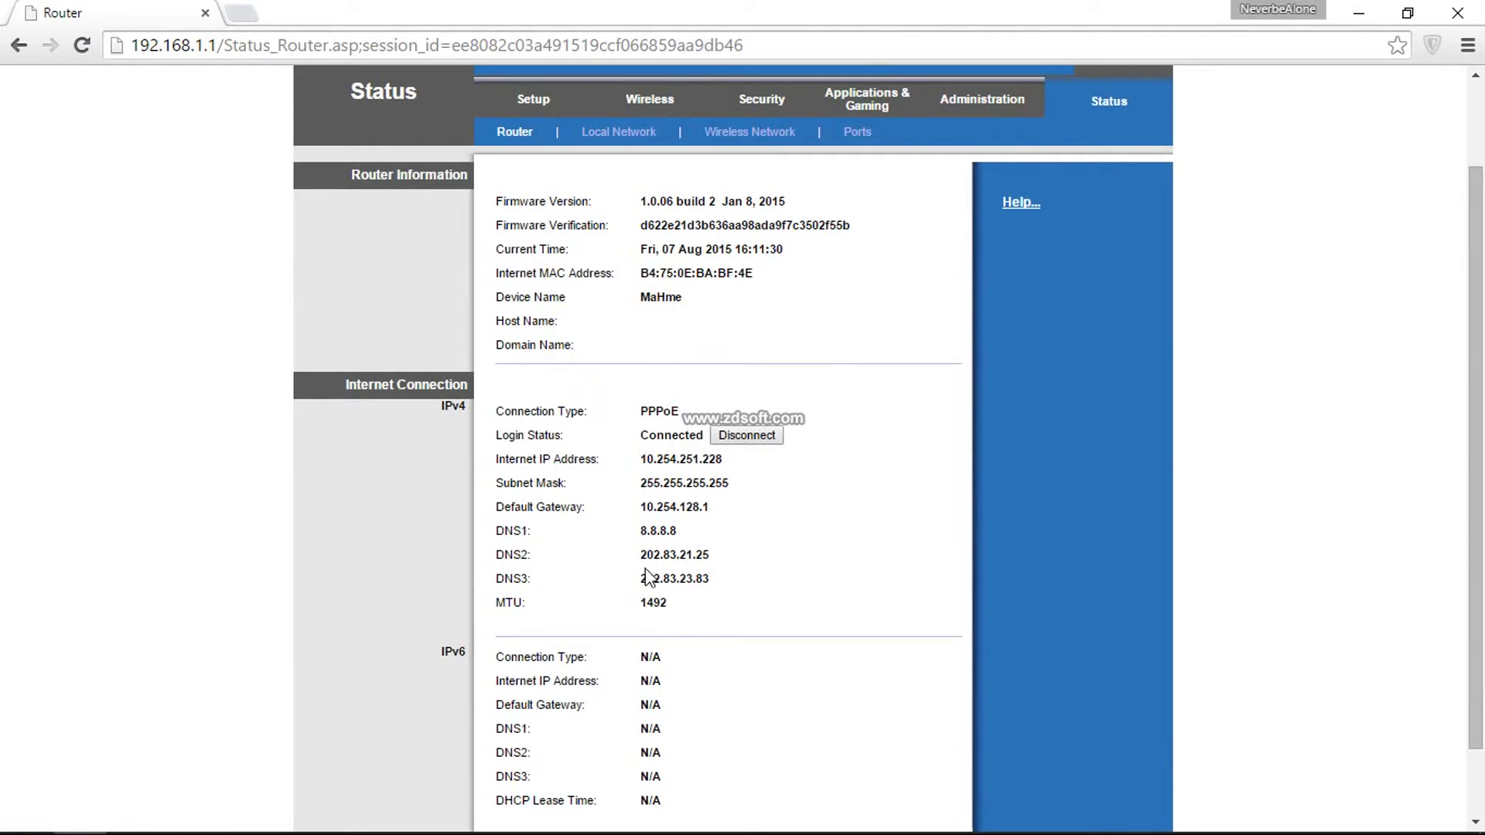
{"action": "scroll", "coordinate": [707, 543], "scroll_direction": "down", "scroll_amount": 2}
{"action": "scroll", "coordinate": [707, 543], "scroll_direction": "up", "scroll_amount": 3}
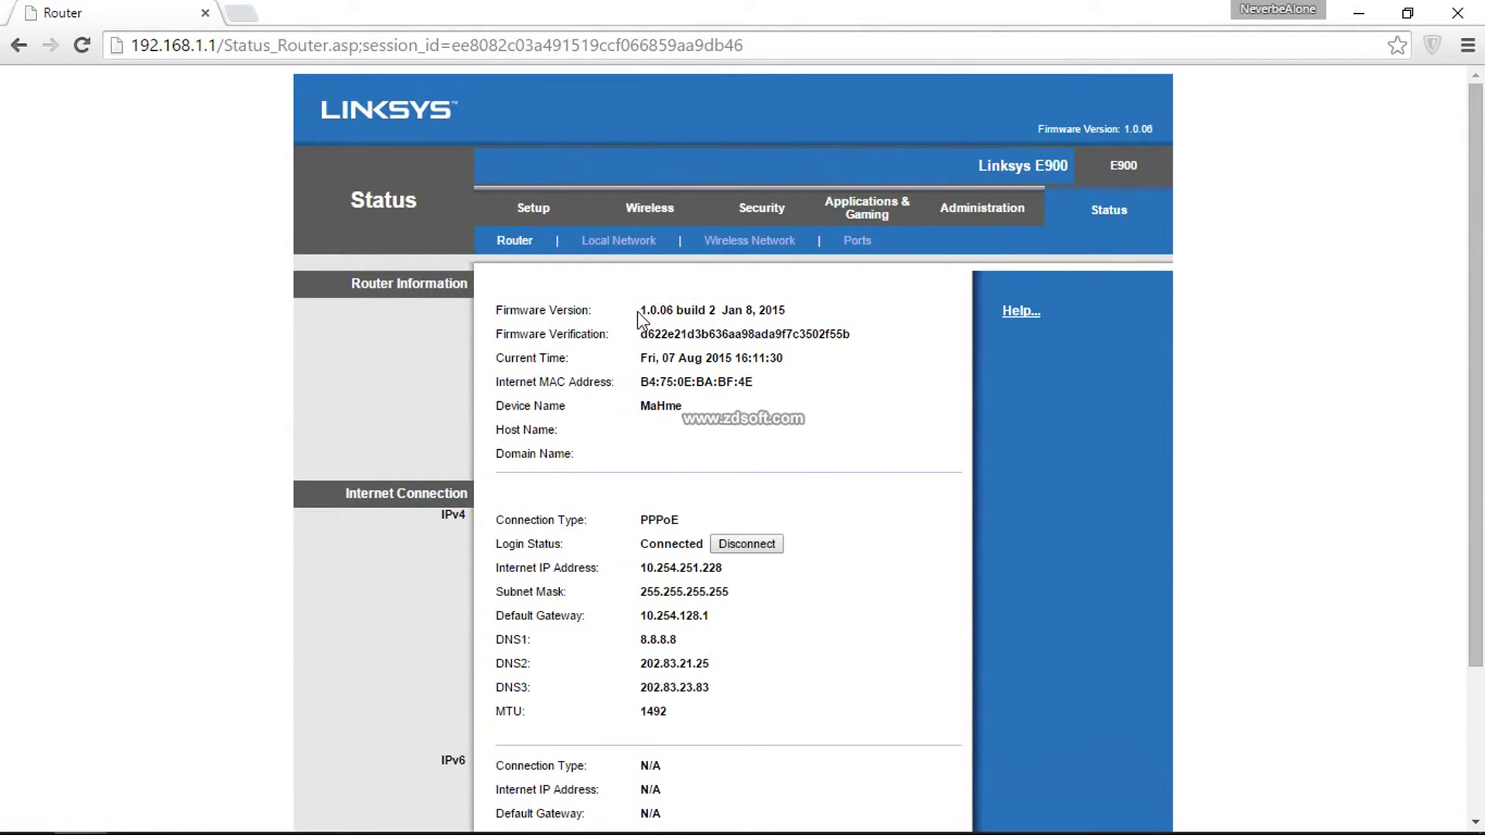
{"action": "left_click_drag", "start_coordinate": [638, 313], "coordinate": [786, 313]}
{"action": "left_click", "coordinate": [805, 394]}
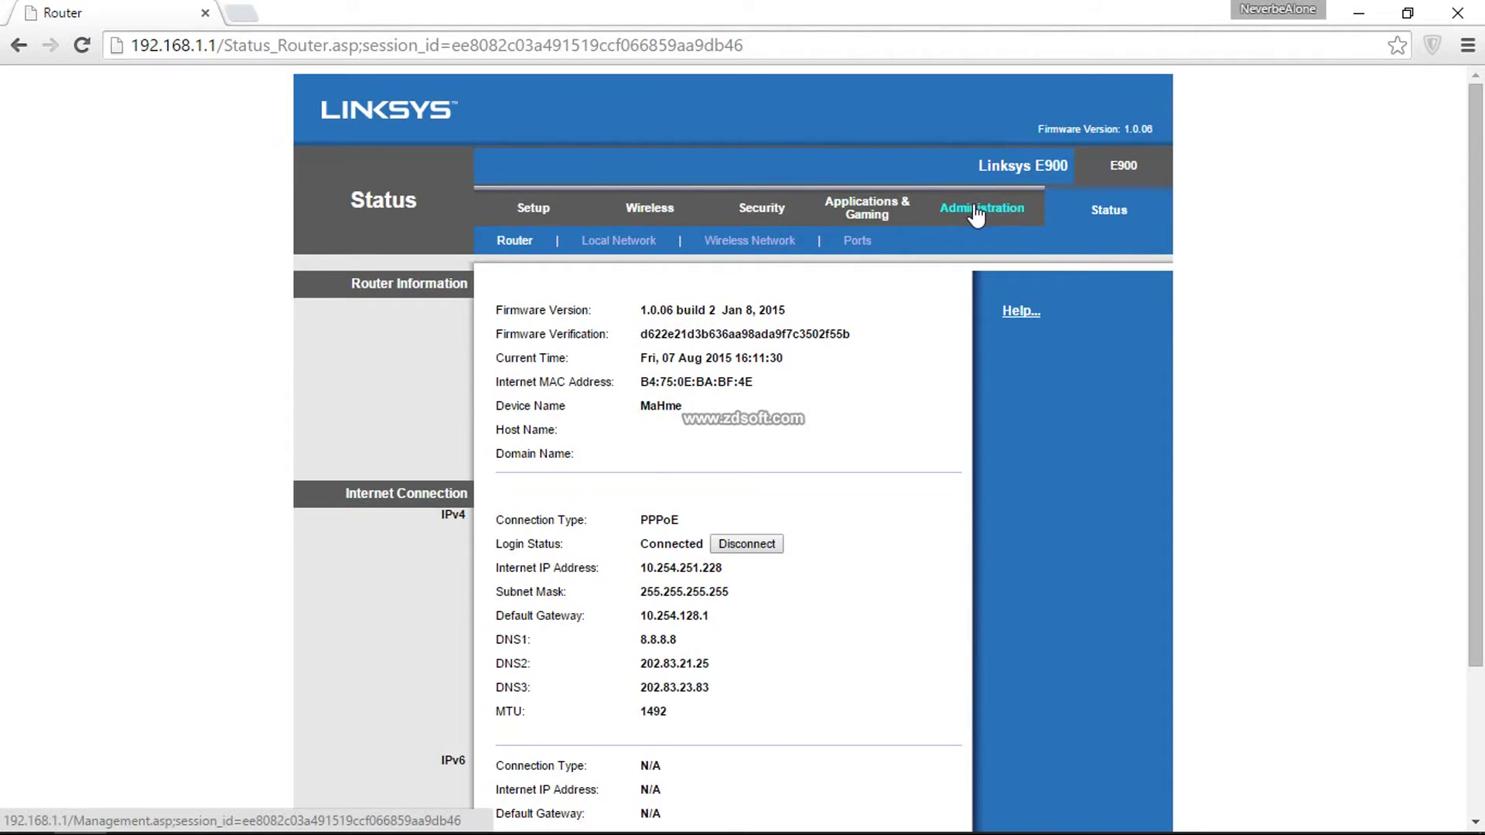
Step: Open a new blank Chrome tab, then return to the router Status tab
{"action": "scroll", "coordinate": [979, 232], "scroll_direction": "down", "scroll_amount": 3}
{"action": "scroll", "coordinate": [981, 240], "scroll_direction": "up", "scroll_amount": 3}
{"action": "scroll", "coordinate": [982, 246], "scroll_direction": "down", "scroll_amount": 1}
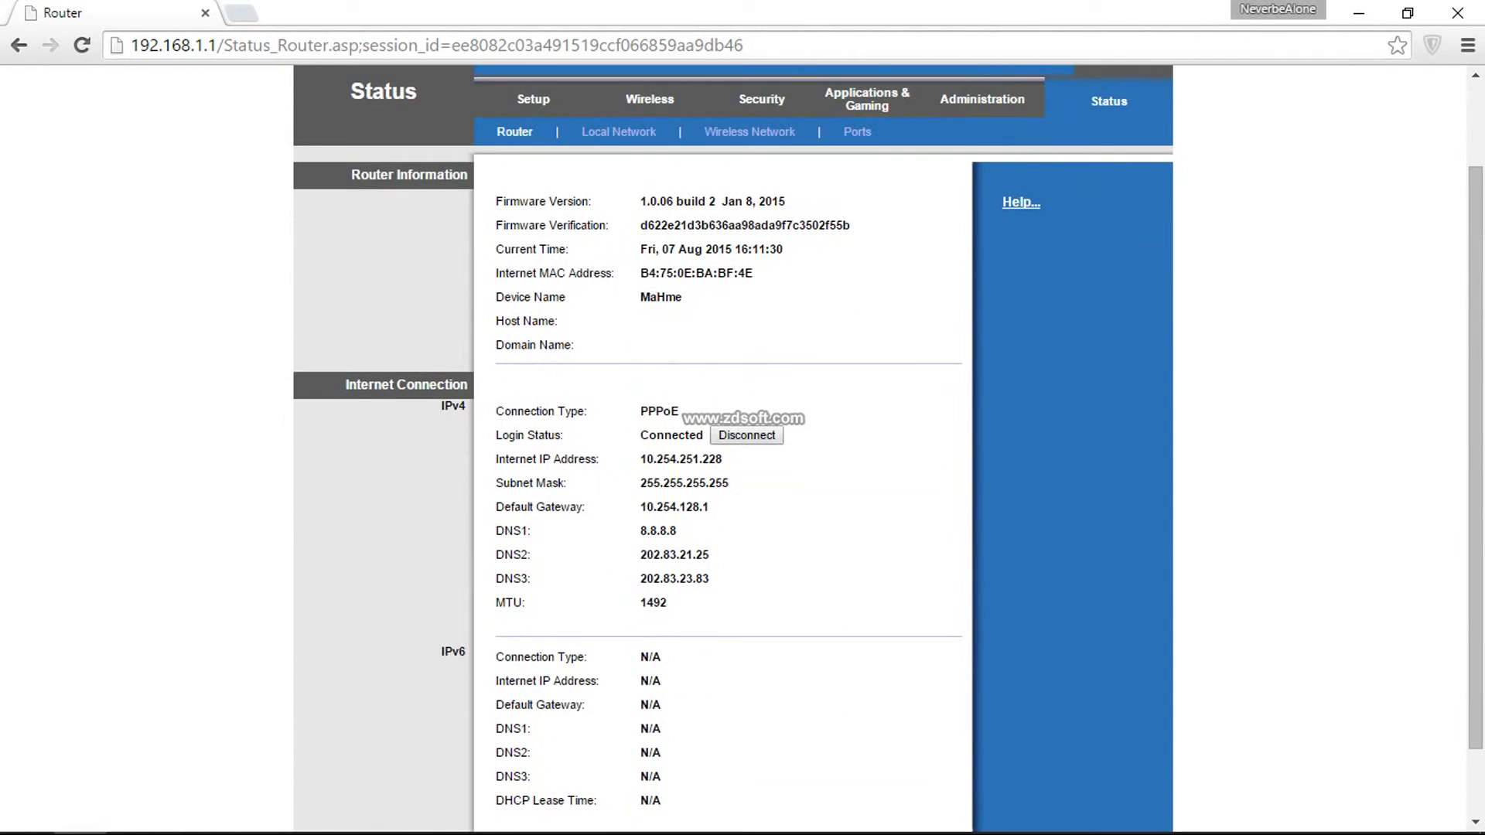
{"action": "left_click", "coordinate": [242, 12]}
{"action": "left_click", "coordinate": [154, 12]}
{"action": "scroll", "coordinate": [378, 138], "scroll_direction": "up", "scroll_amount": 1}
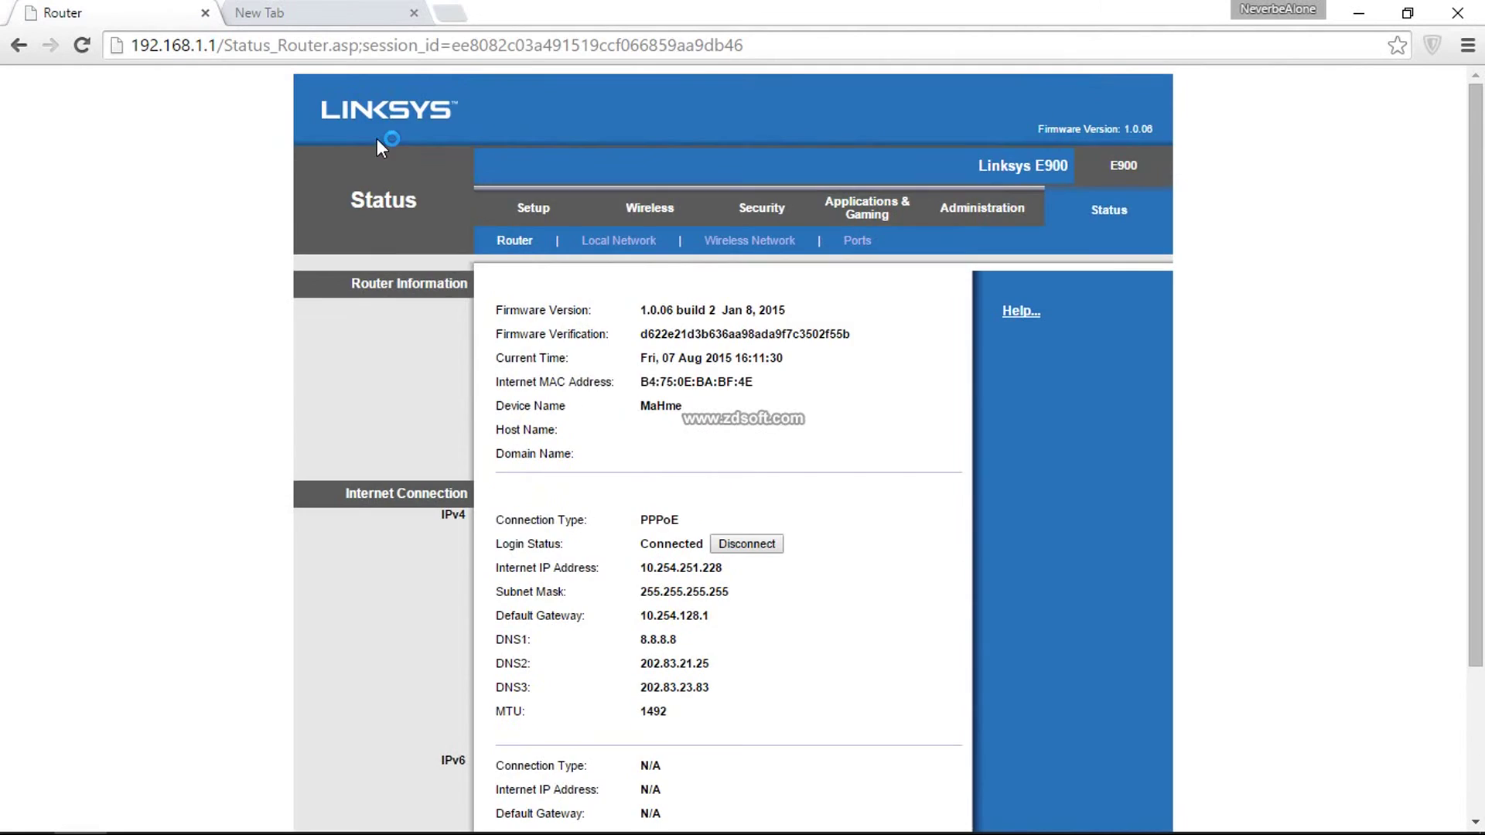
Step: Run speedtest.net against Atria Convergence Bangalore, getting 29.84 Mbps down, 30.67 Mbps up
{"action": "left_click", "coordinate": [271, 12]}
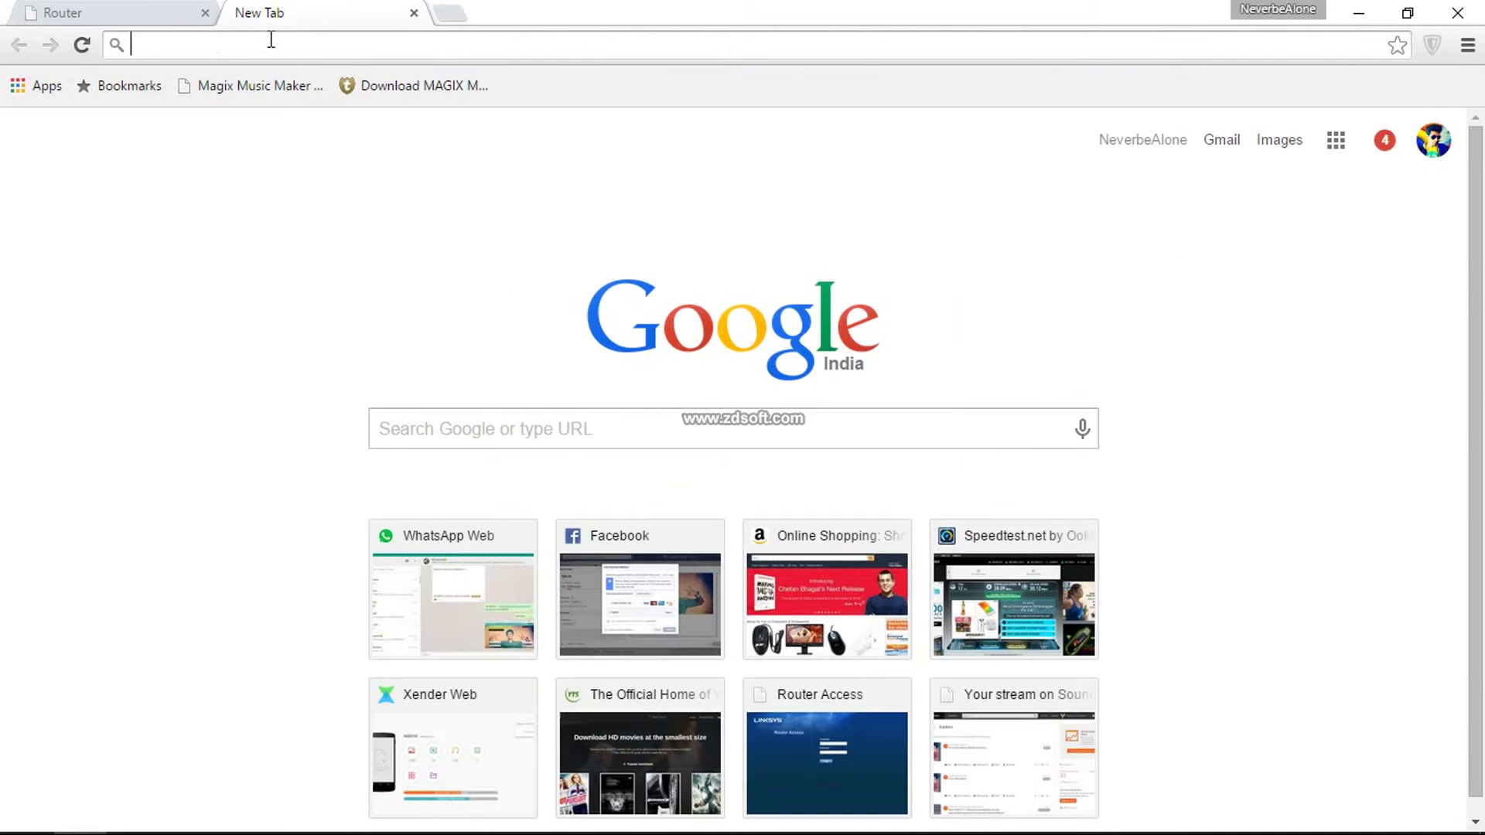
{"action": "type", "text": "spe"}
{"action": "key", "text": "Return"}
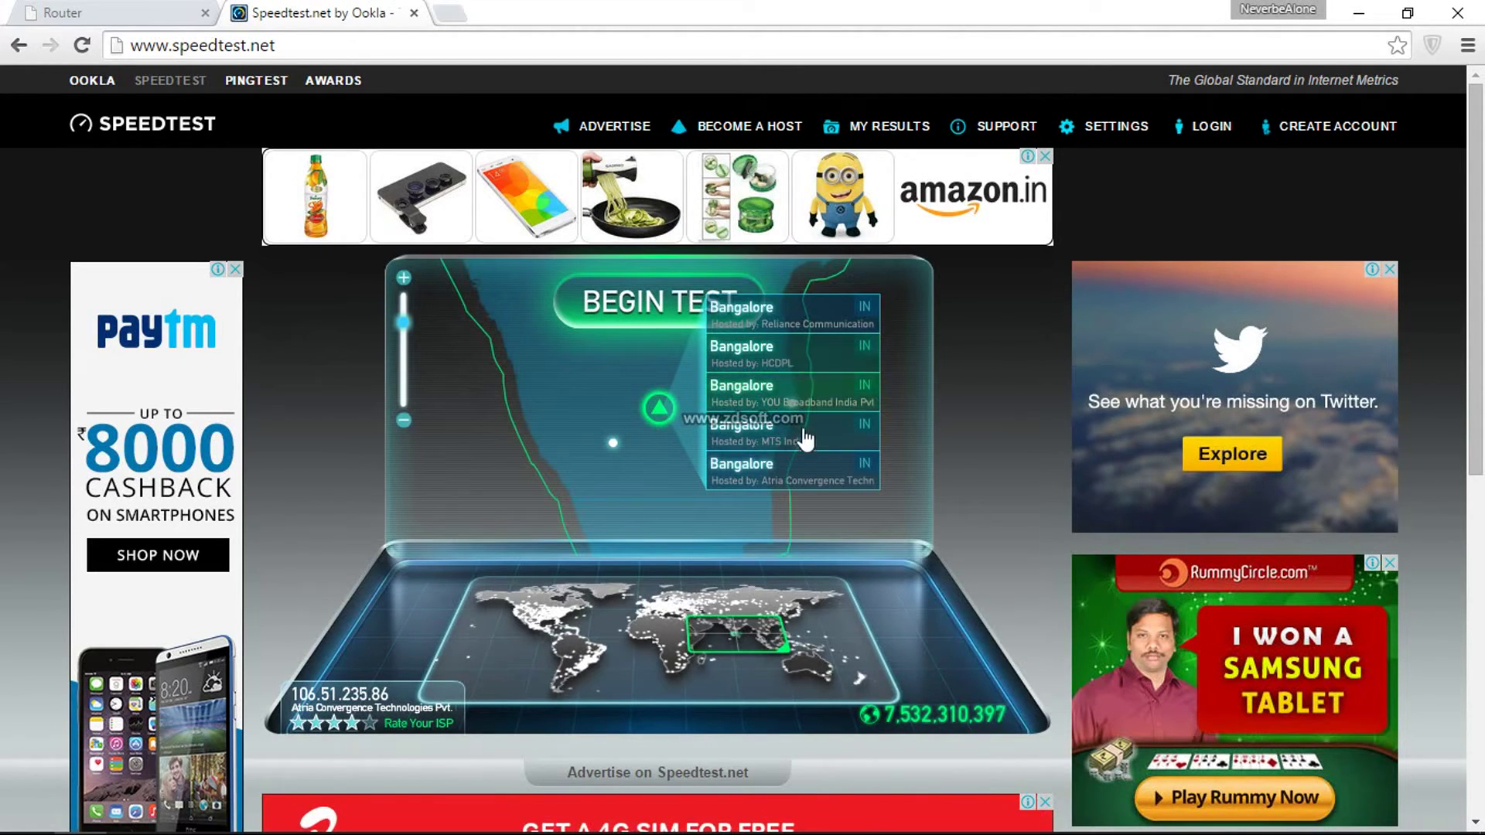
{"action": "left_click", "coordinate": [804, 471]}
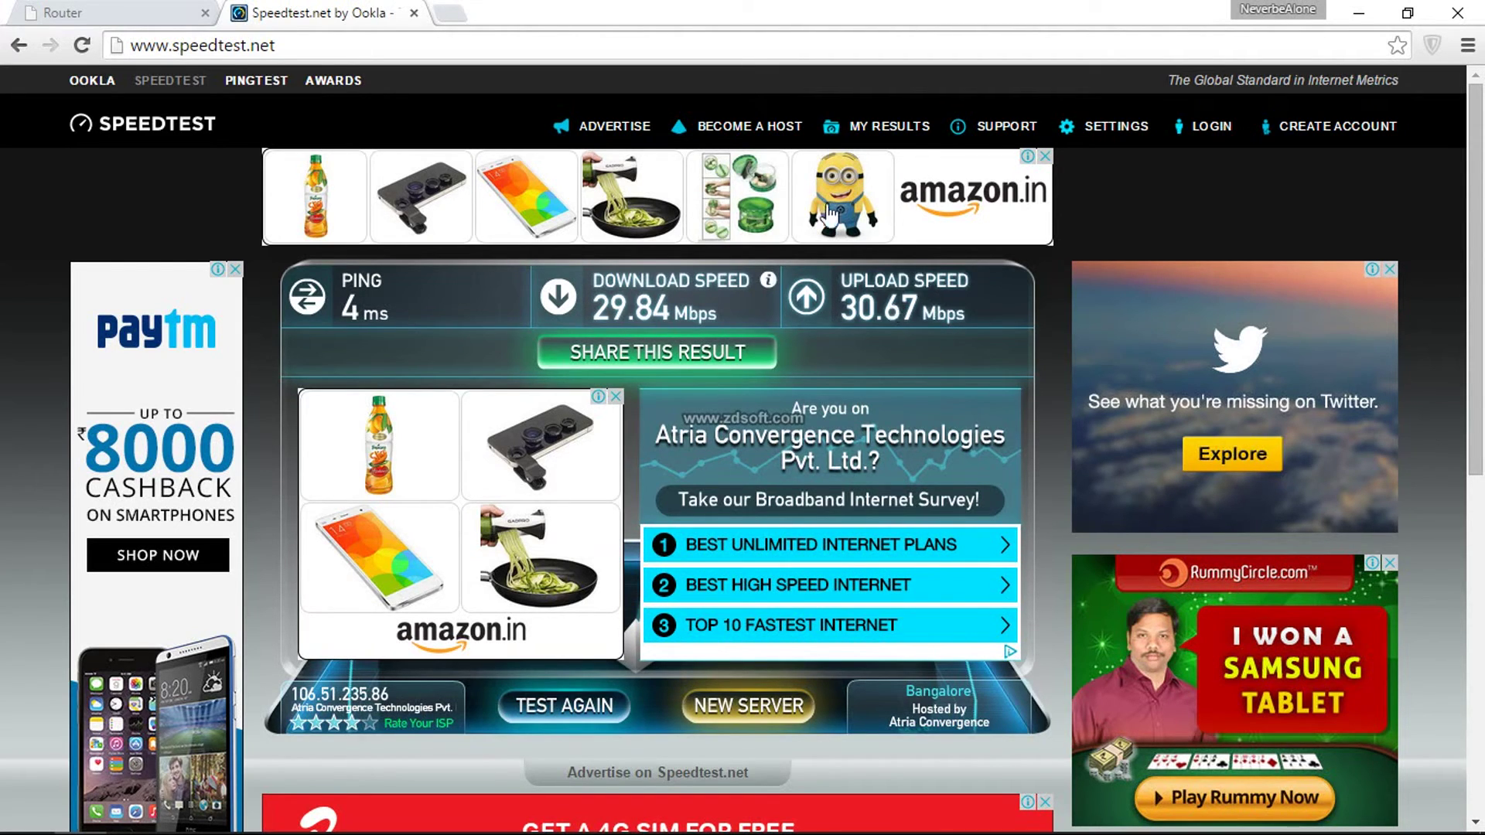
Step: On the router's Basic Setup, change the Internet Connection Type to Automatic Configuration - DHCP
{"action": "left_click", "coordinate": [132, 11]}
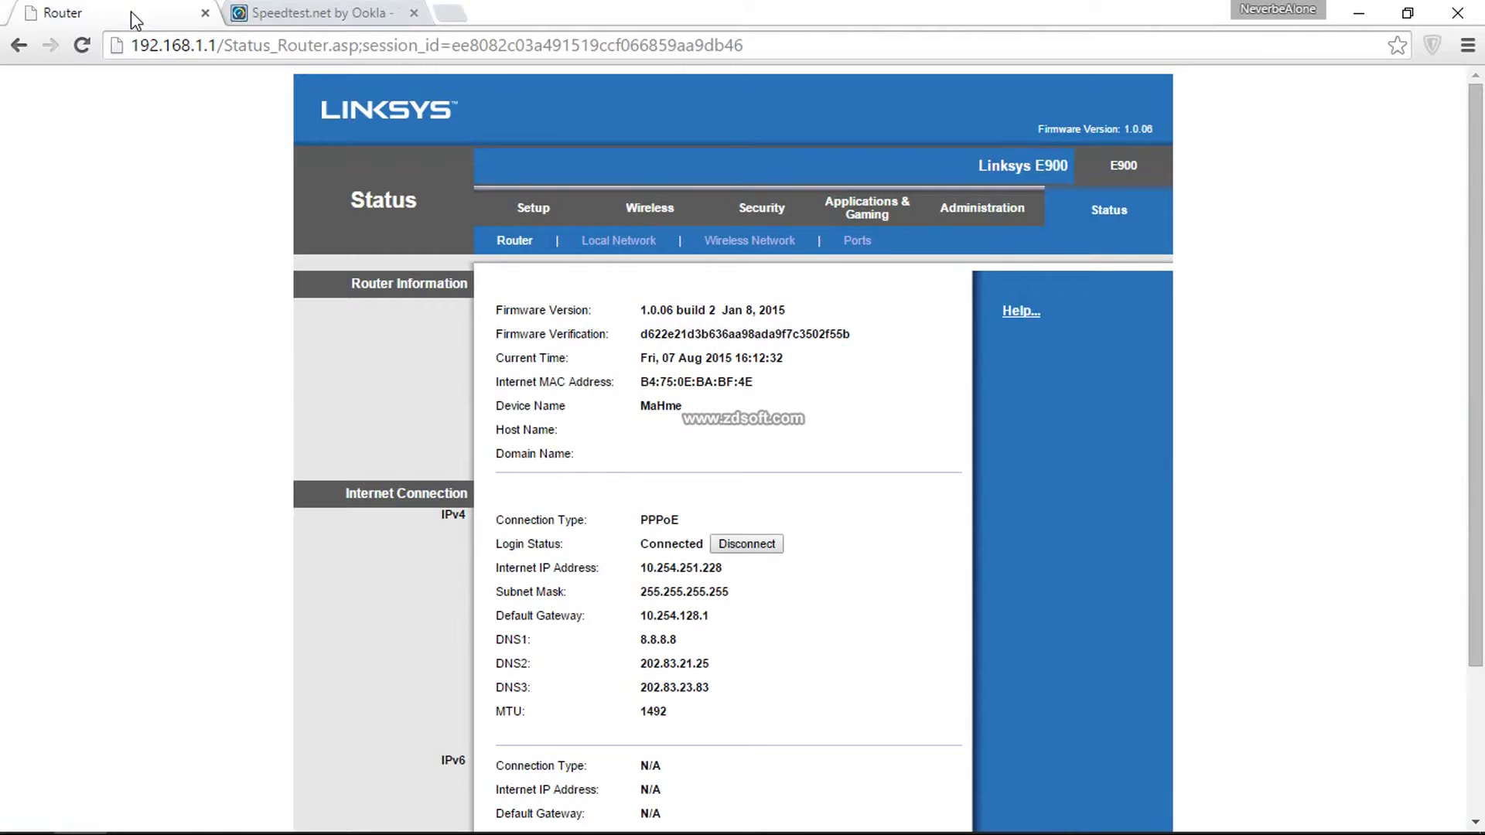
{"action": "left_click", "coordinate": [525, 206]}
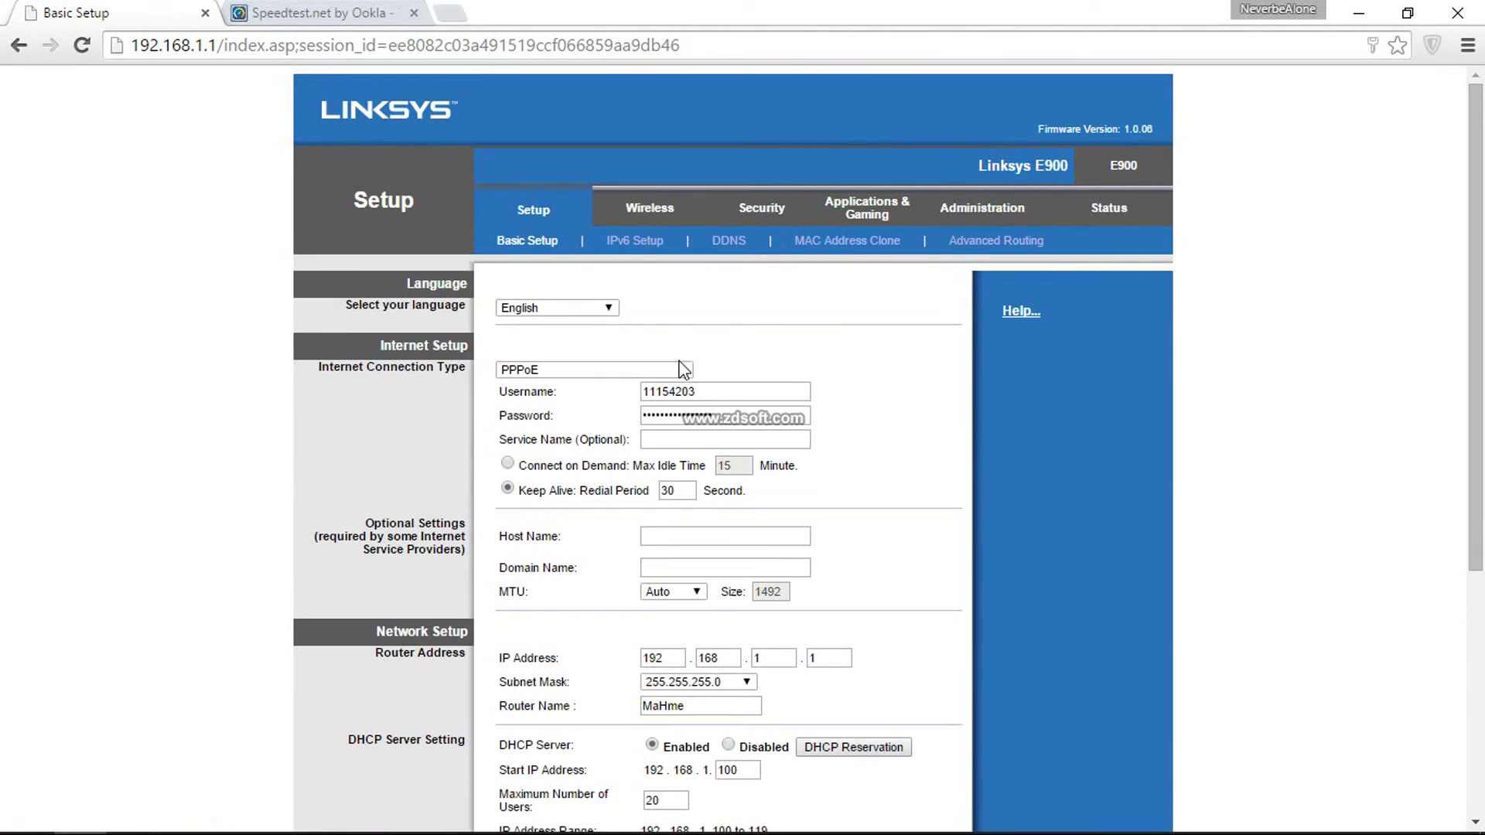
{"action": "scroll", "coordinate": [722, 371], "scroll_direction": "down", "scroll_amount": 1}
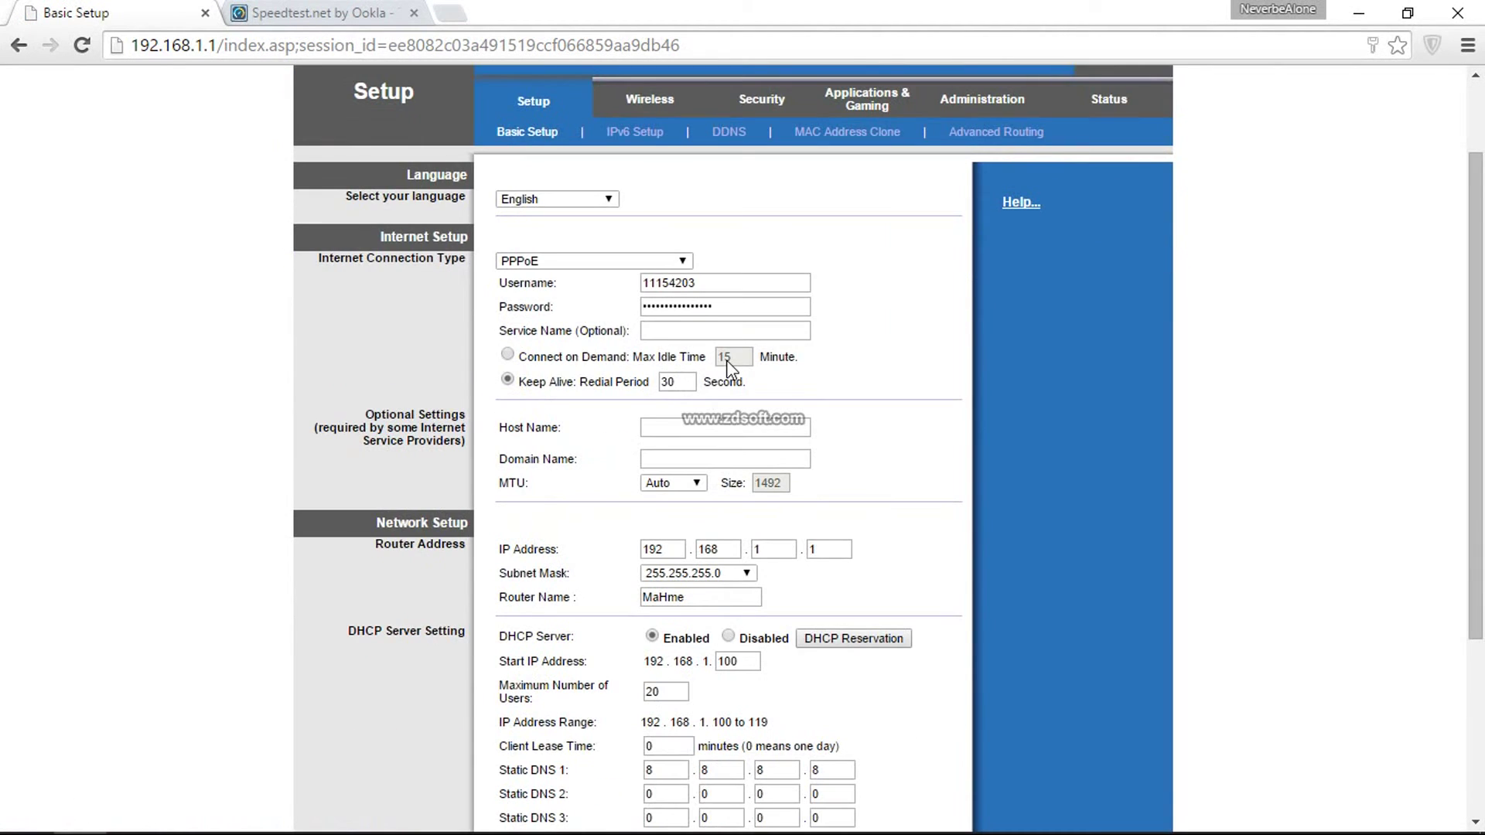
{"action": "left_click", "coordinate": [680, 263]}
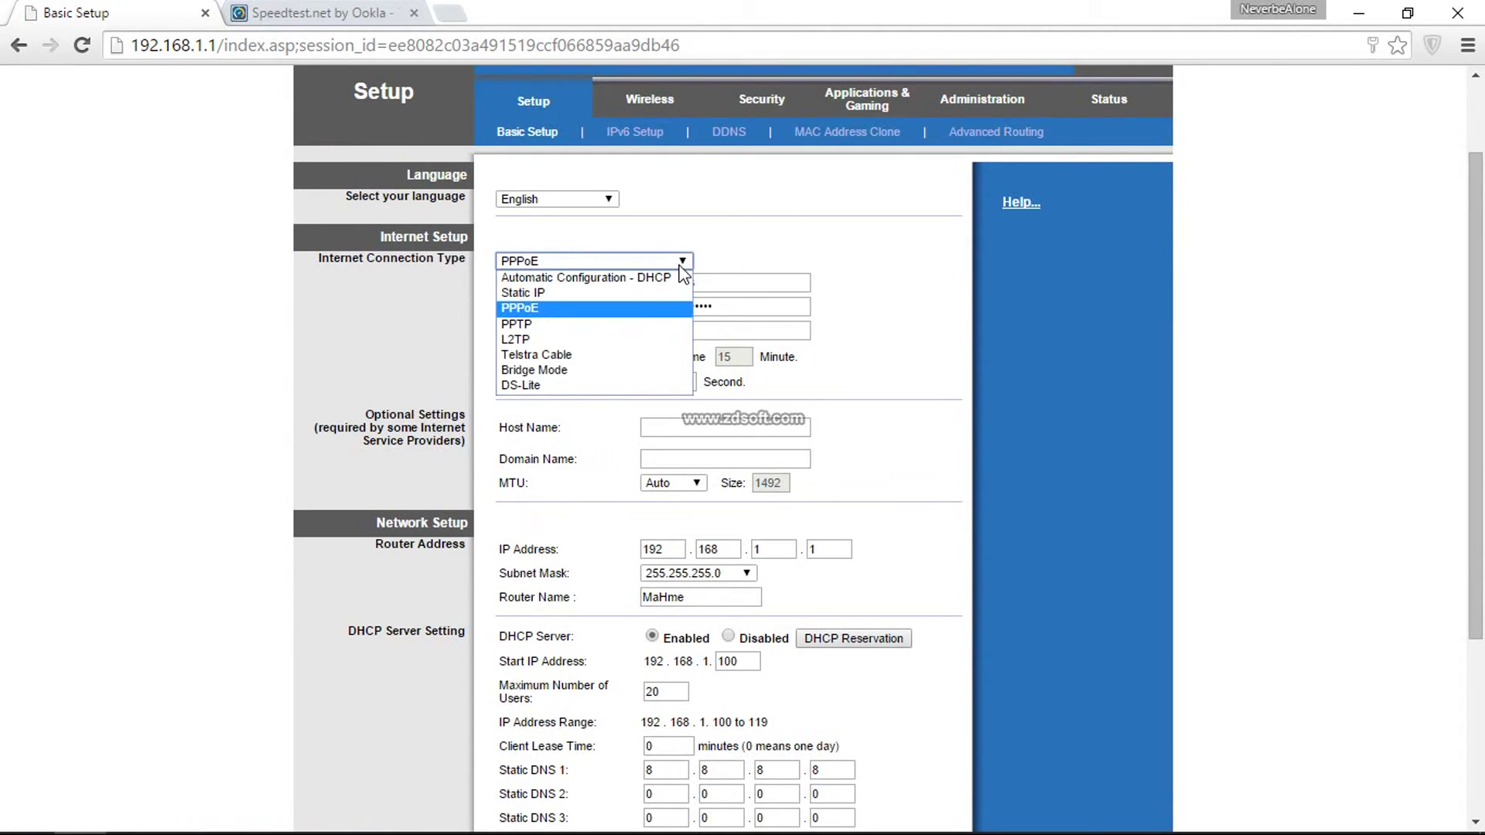
{"action": "left_click", "coordinate": [622, 278]}
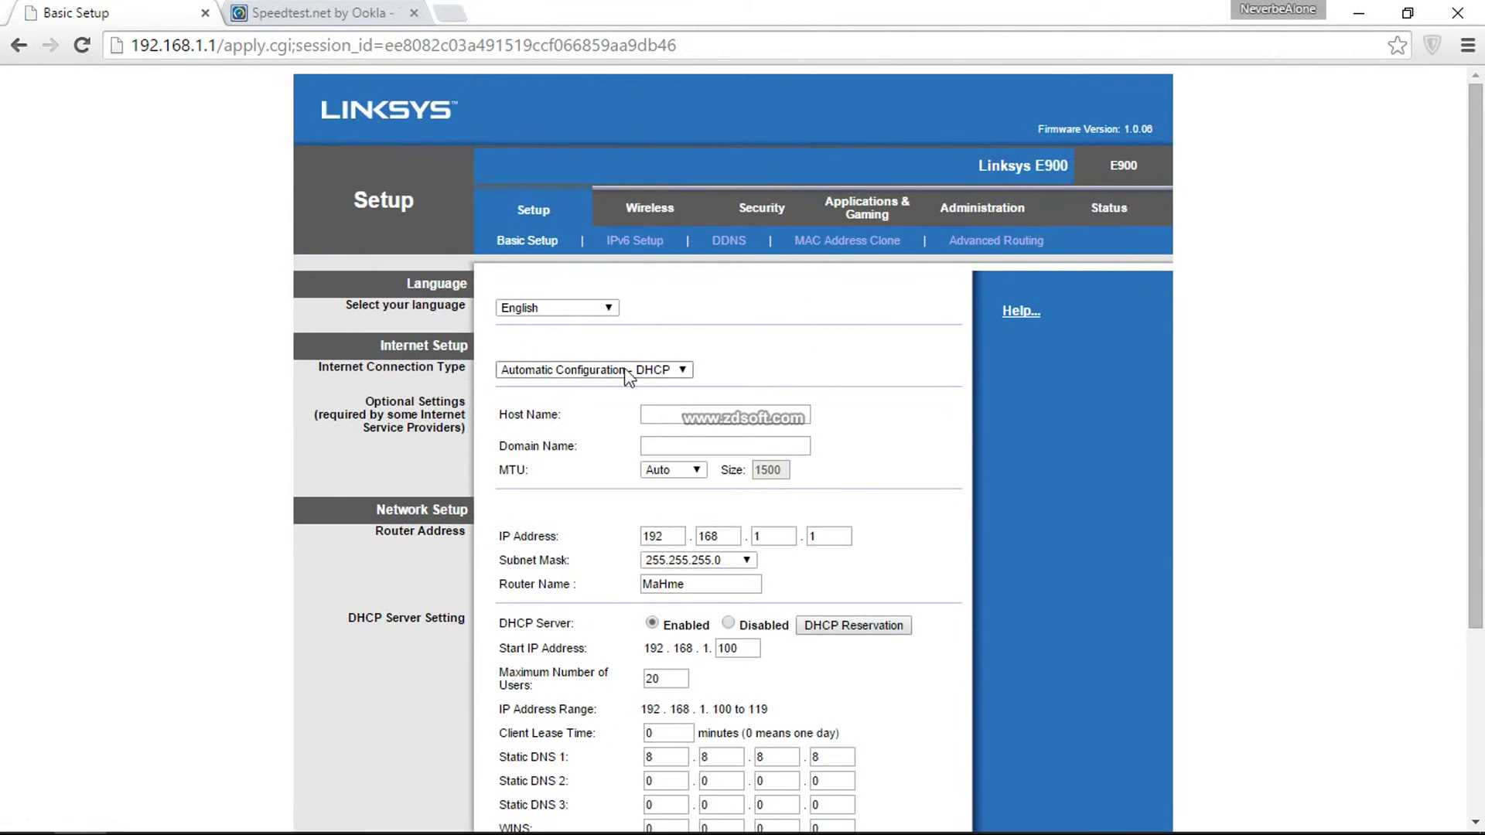
Step: Set the connection type back to PPPoE and open a blank Chrome tab
{"action": "left_click", "coordinate": [652, 371]}
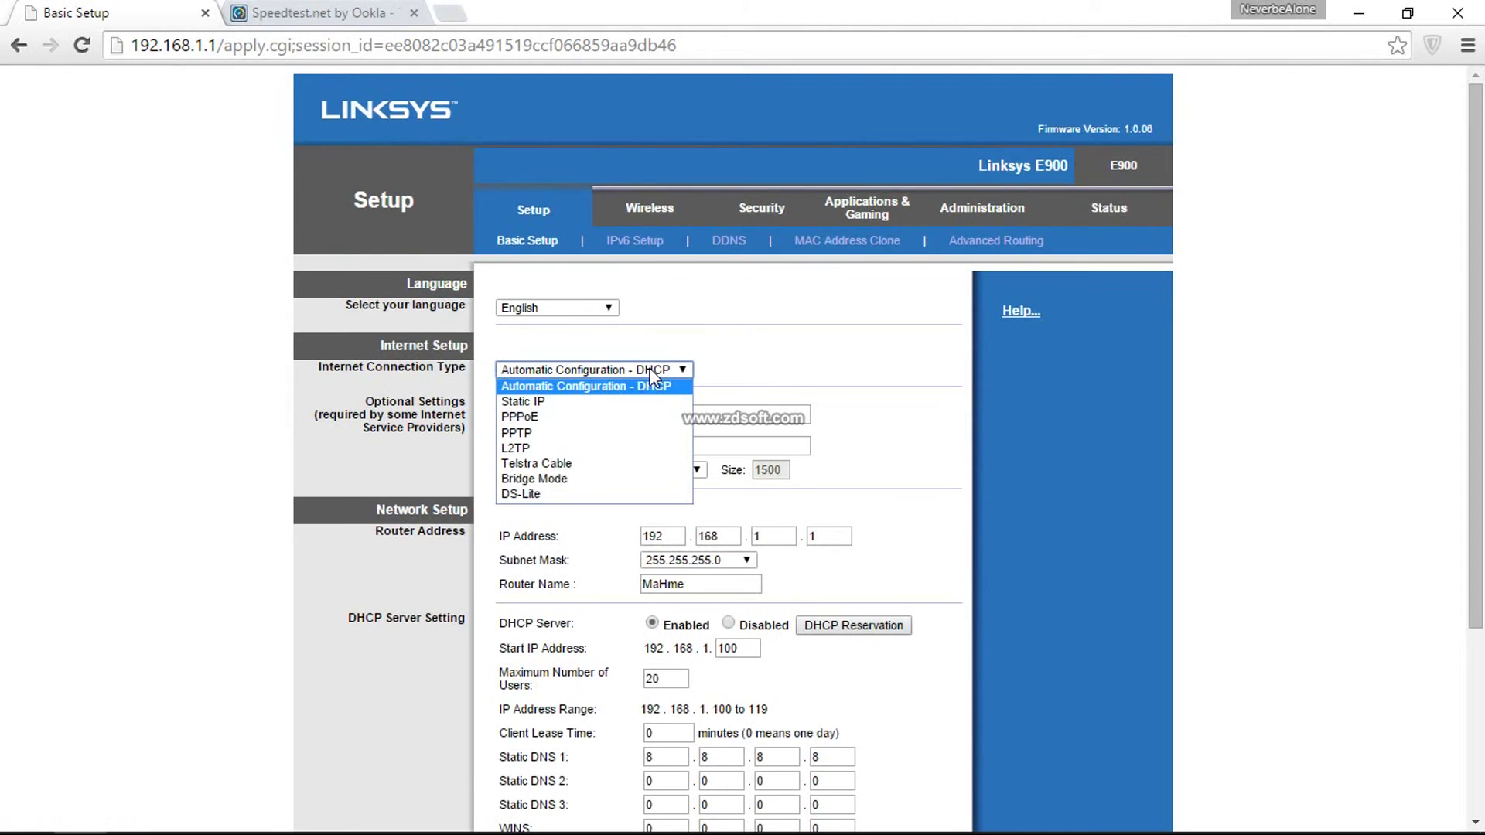
{"action": "left_click", "coordinate": [587, 417]}
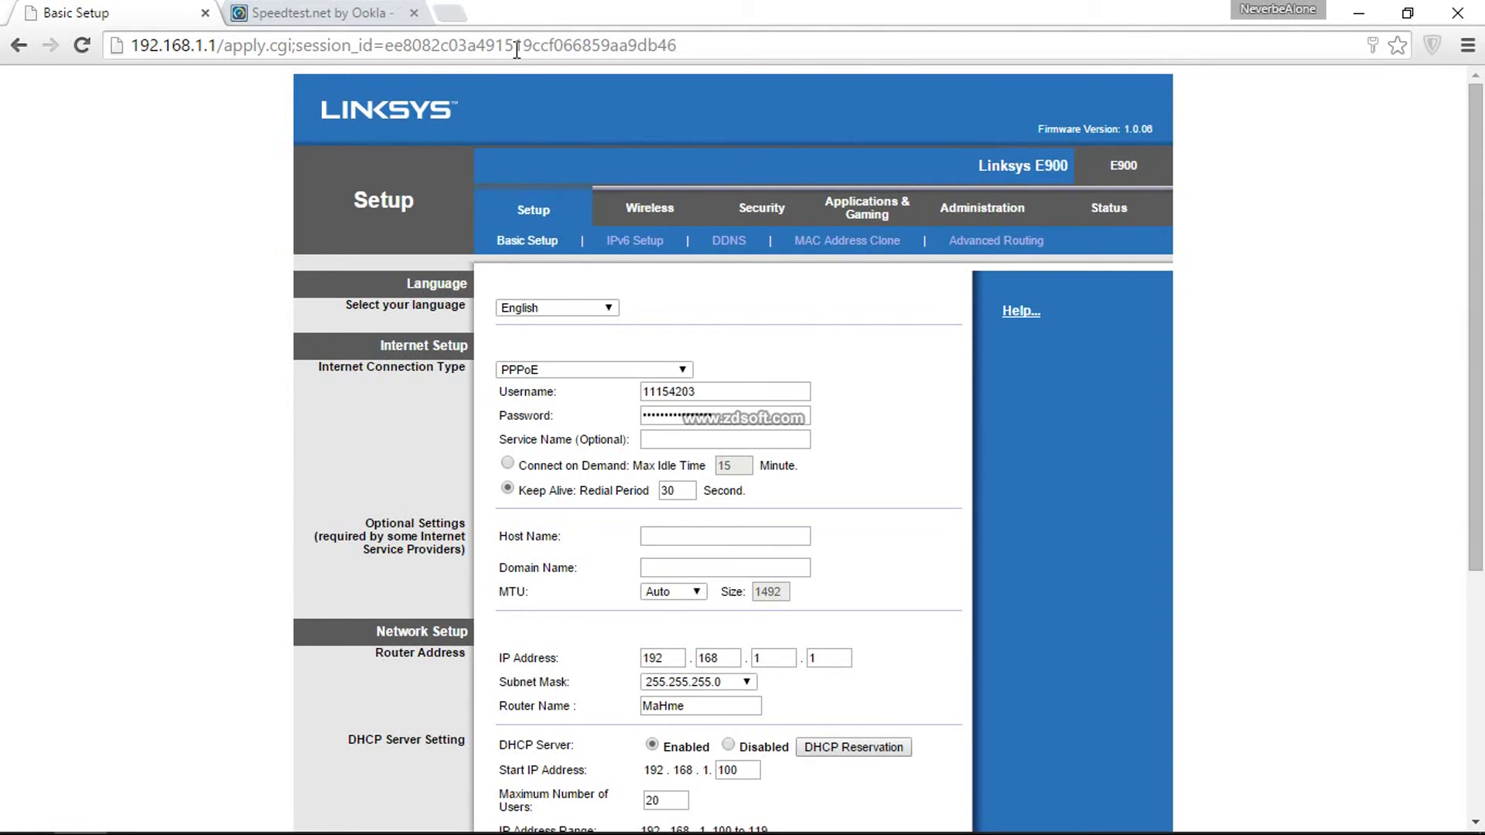
{"action": "left_click", "coordinate": [450, 13]}
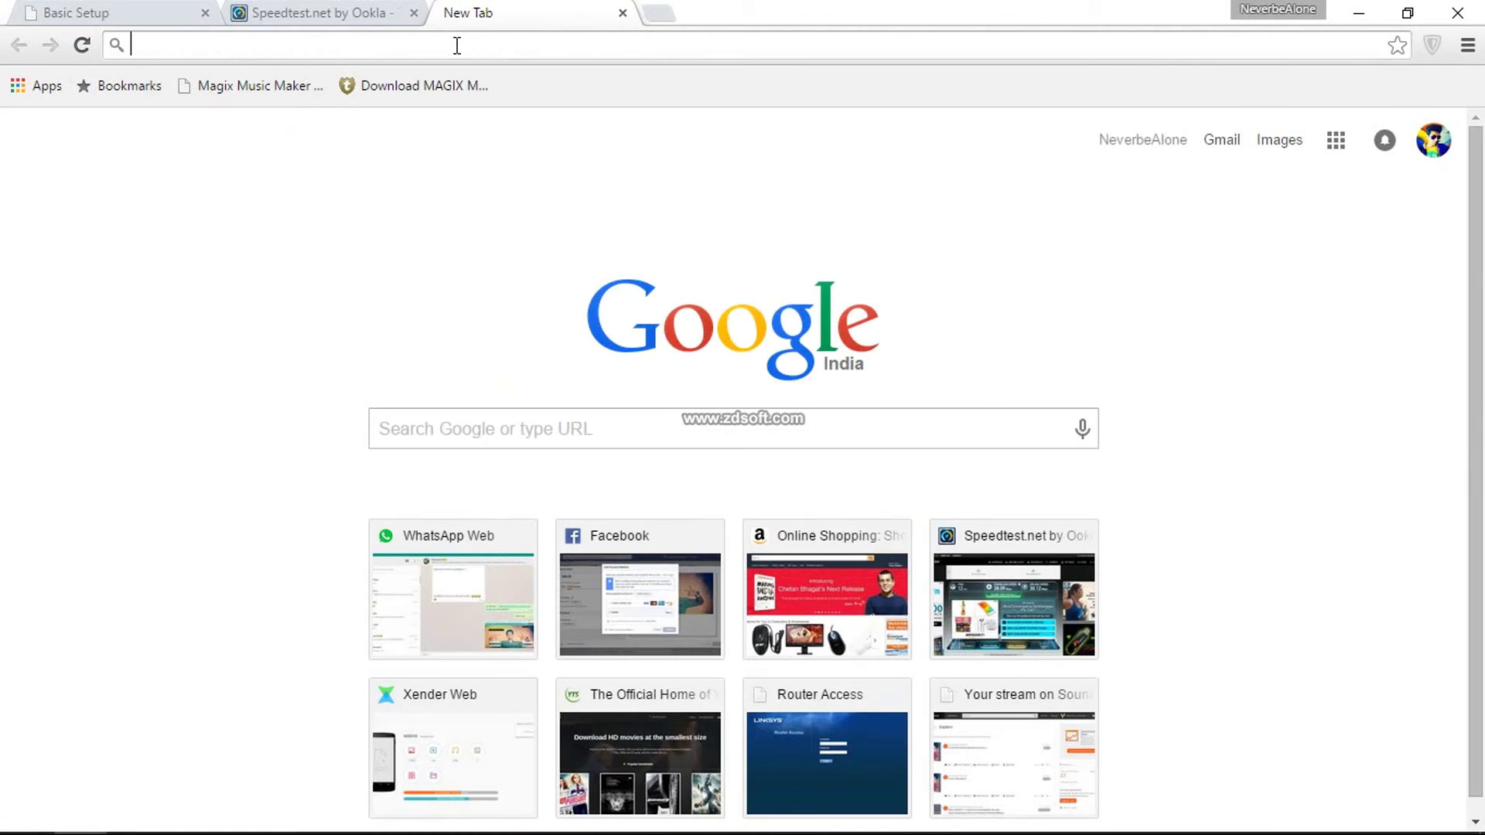
Step: Load the ACT Fibernet portal at portal.acttv.in, then look over the router's Basic Setup page
{"action": "type", "text": "portal.acttv.in"}
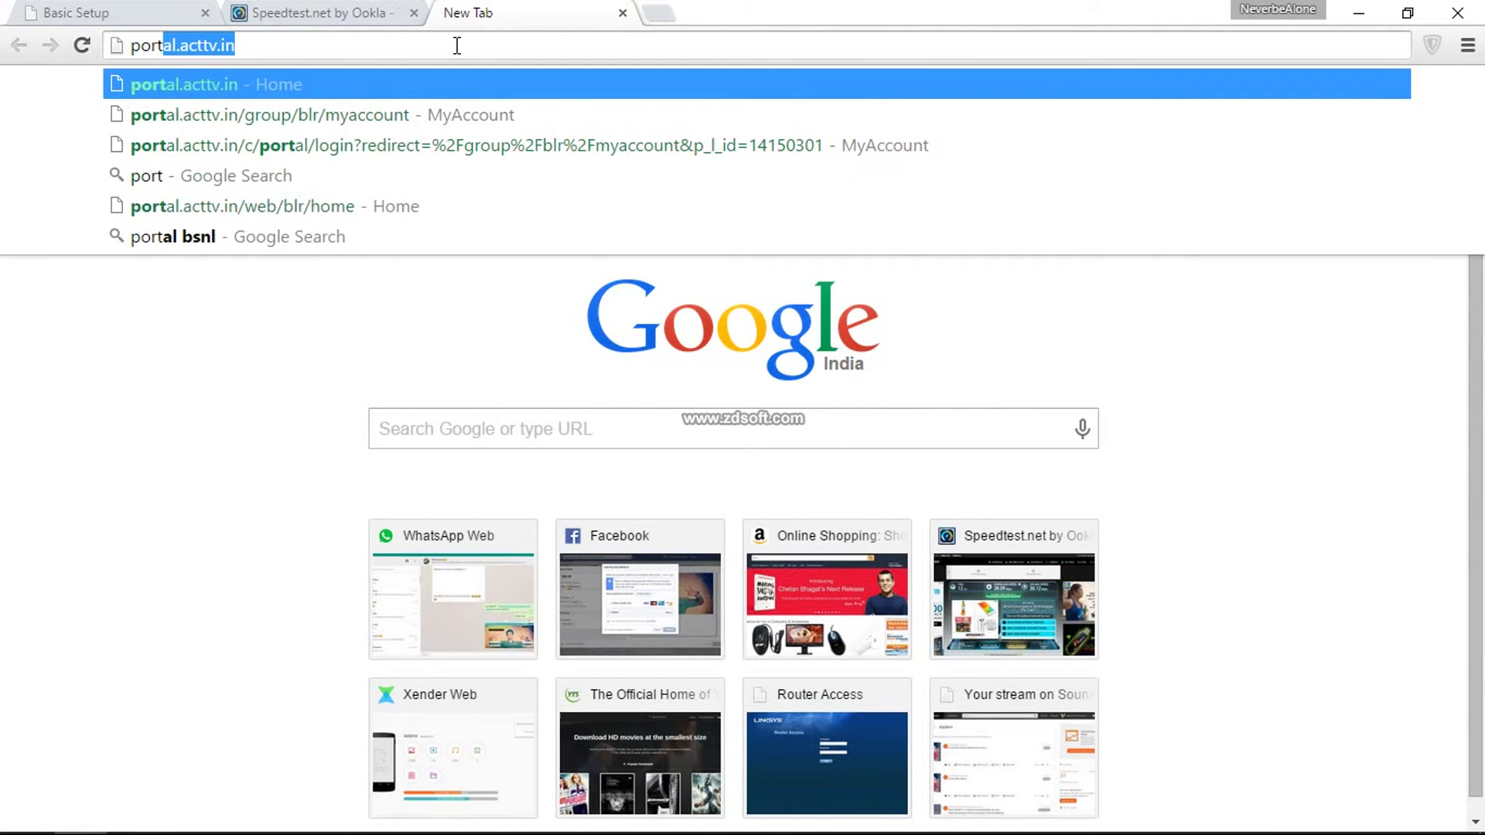
{"action": "key", "text": "Return"}
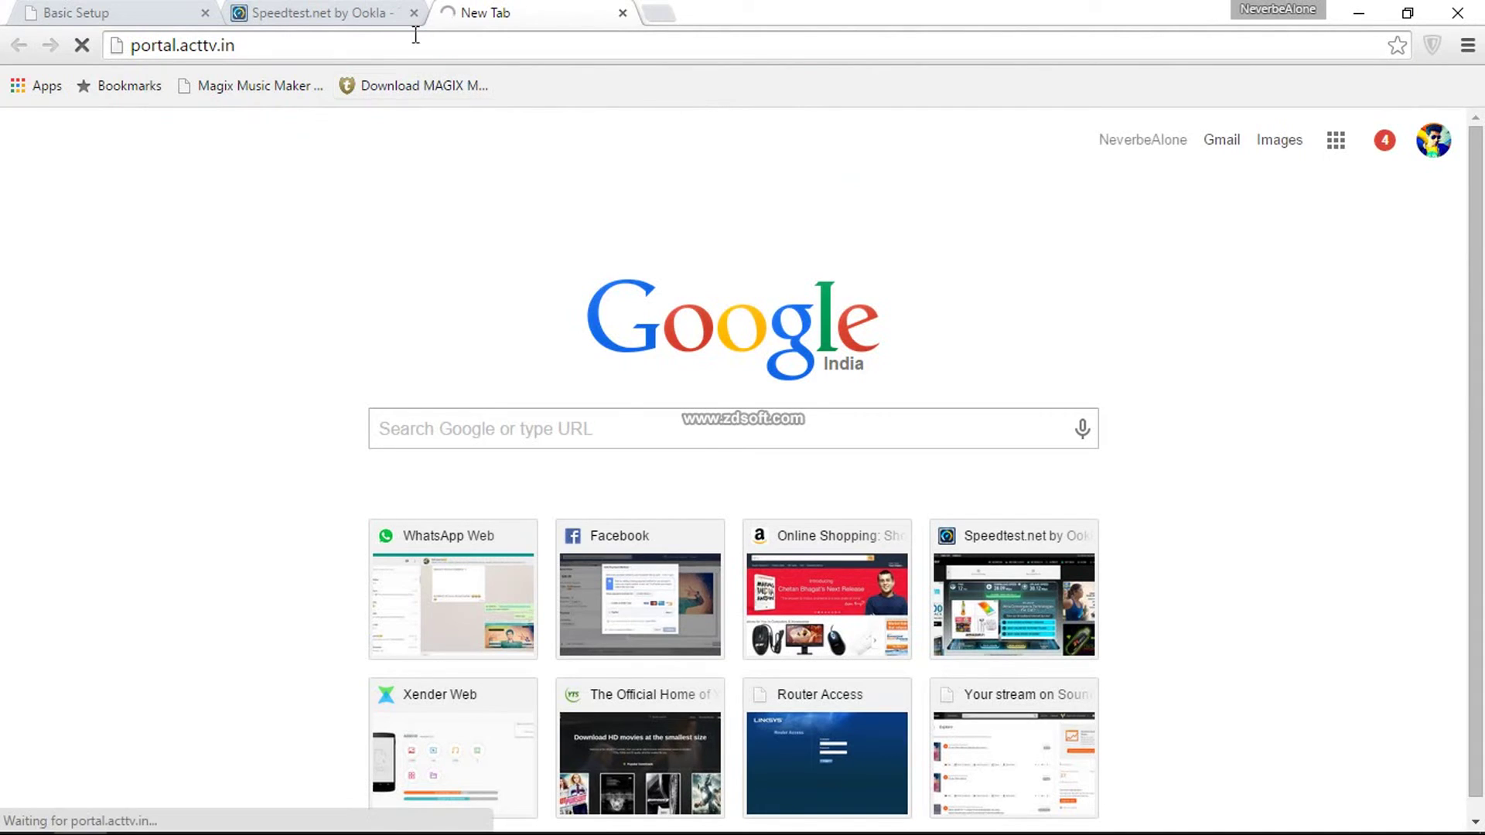
{"action": "left_click", "coordinate": [141, 12]}
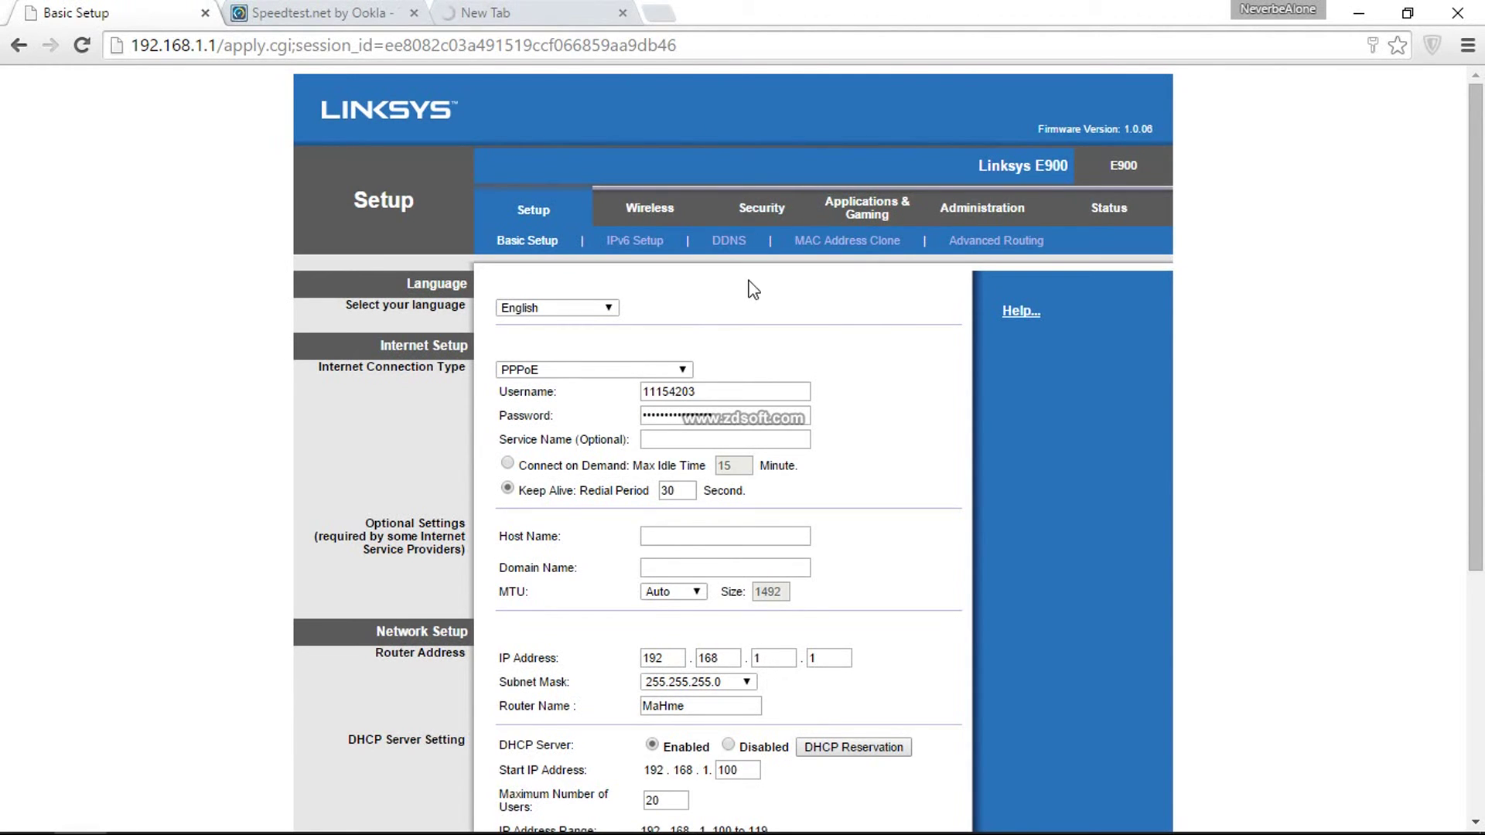
{"action": "scroll", "coordinate": [766, 294], "scroll_direction": "down", "scroll_amount": 5}
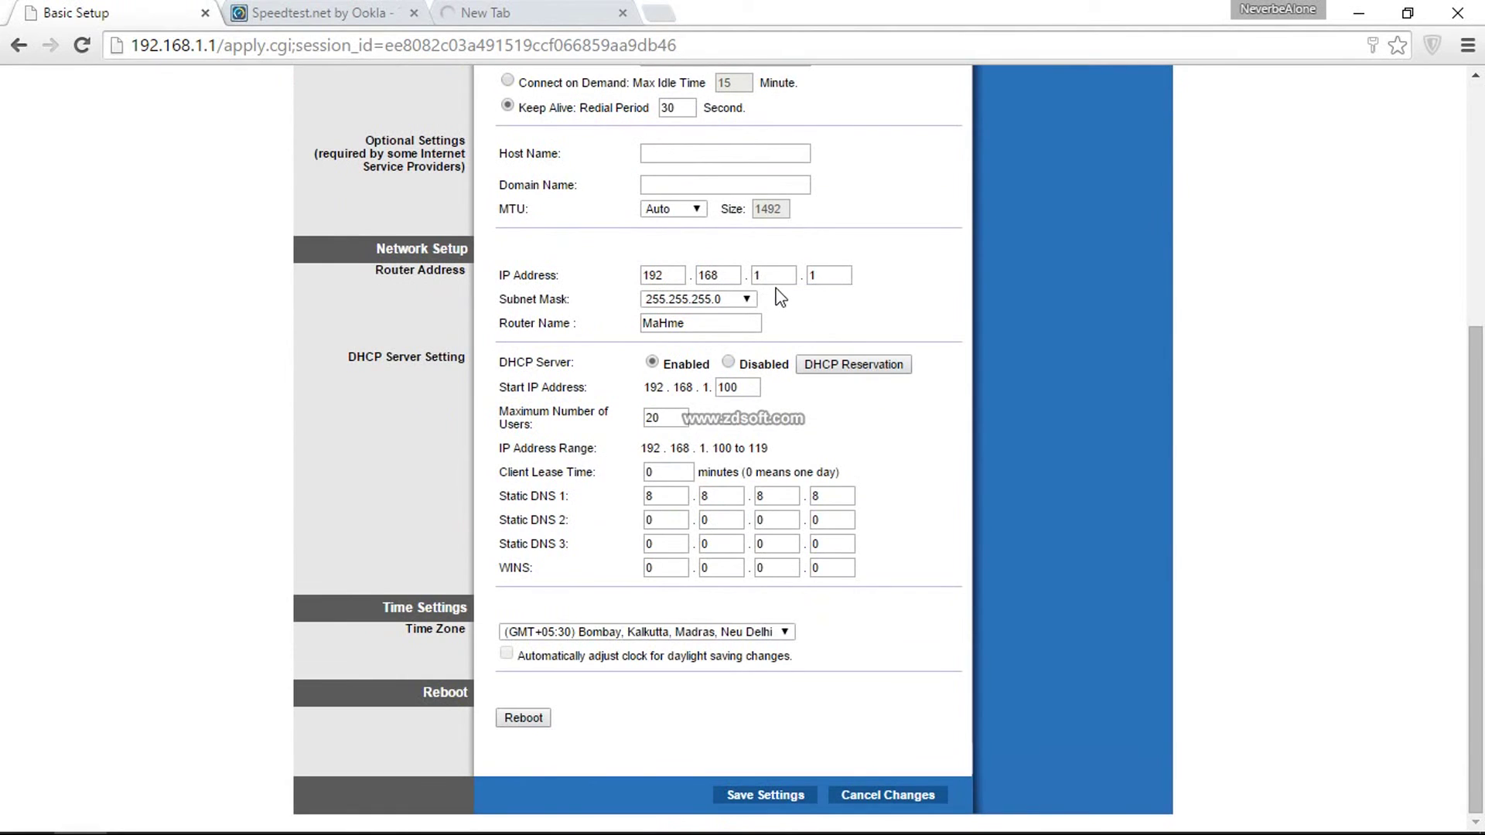
{"action": "scroll", "coordinate": [874, 267], "scroll_direction": "up", "scroll_amount": 5}
{"action": "scroll", "coordinate": [892, 266], "scroll_direction": "down", "scroll_amount": 3}
{"action": "scroll", "coordinate": [892, 265], "scroll_direction": "up", "scroll_amount": 3}
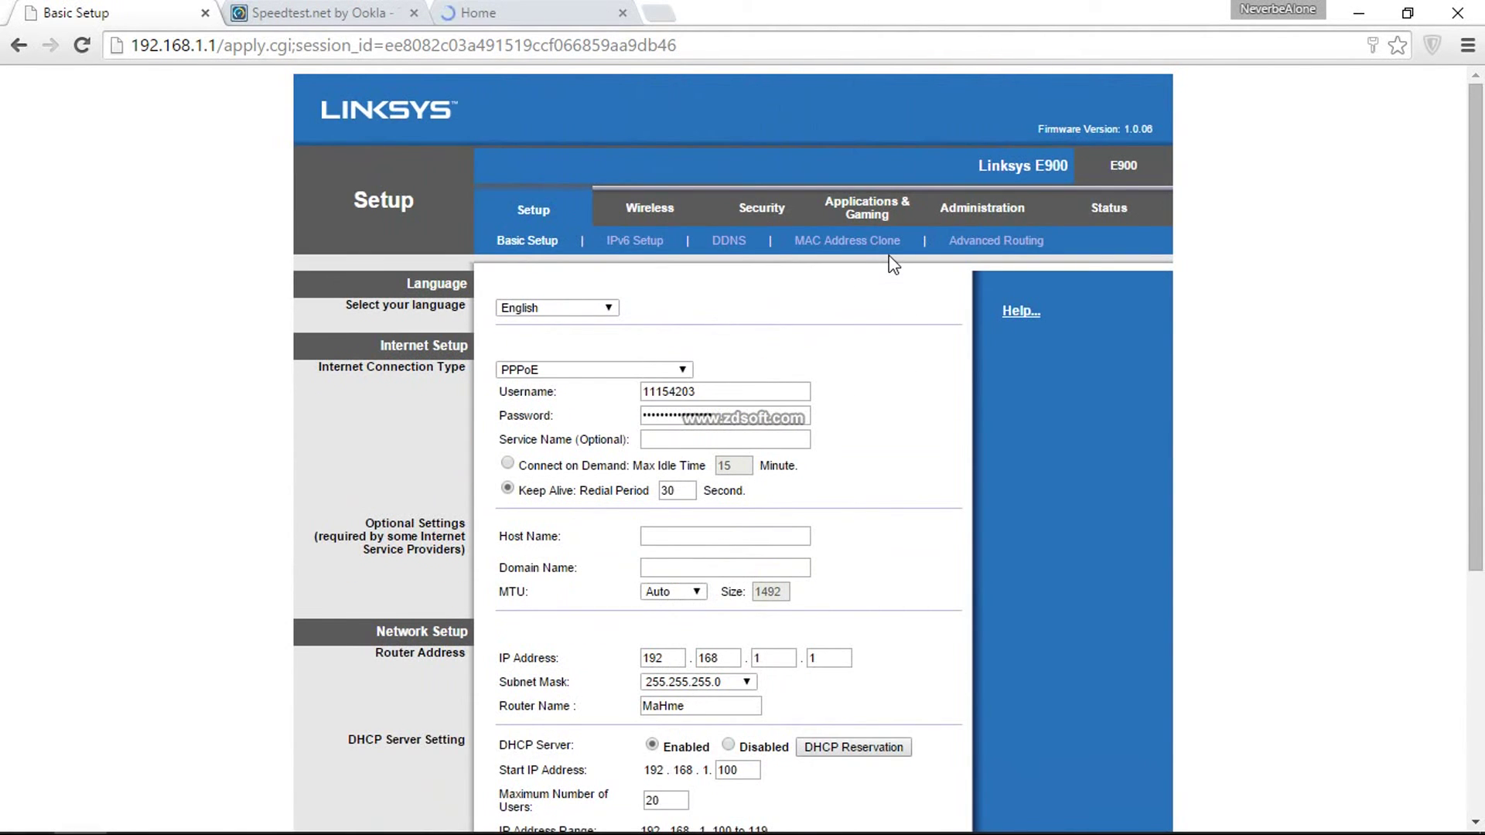
Step: Inspect the ACT portal's login fields, then close that portal tab
{"action": "left_click", "coordinate": [475, 12]}
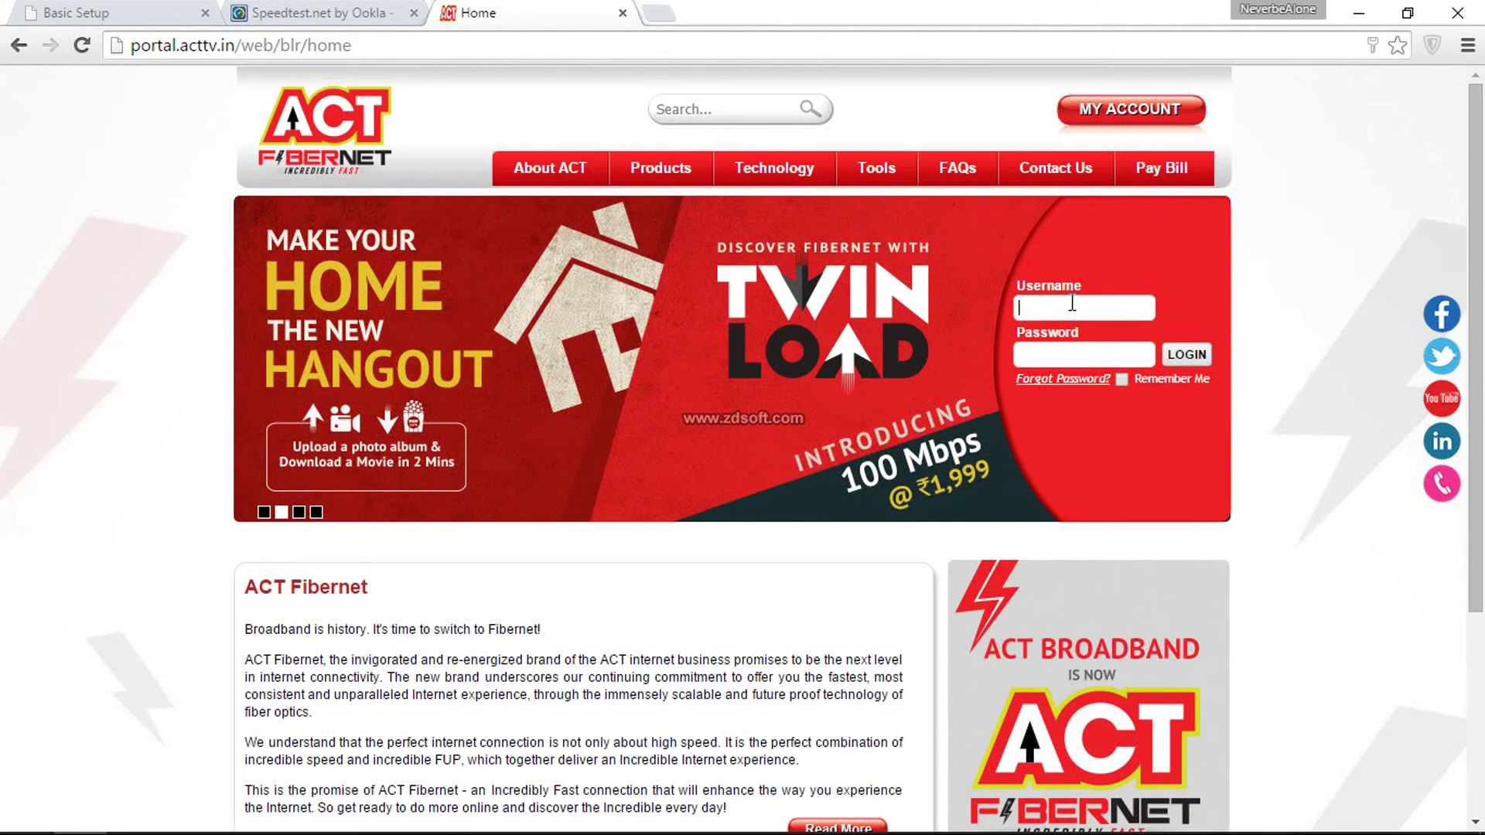
{"action": "left_click", "coordinate": [1084, 354]}
{"action": "left_click", "coordinate": [1195, 301]}
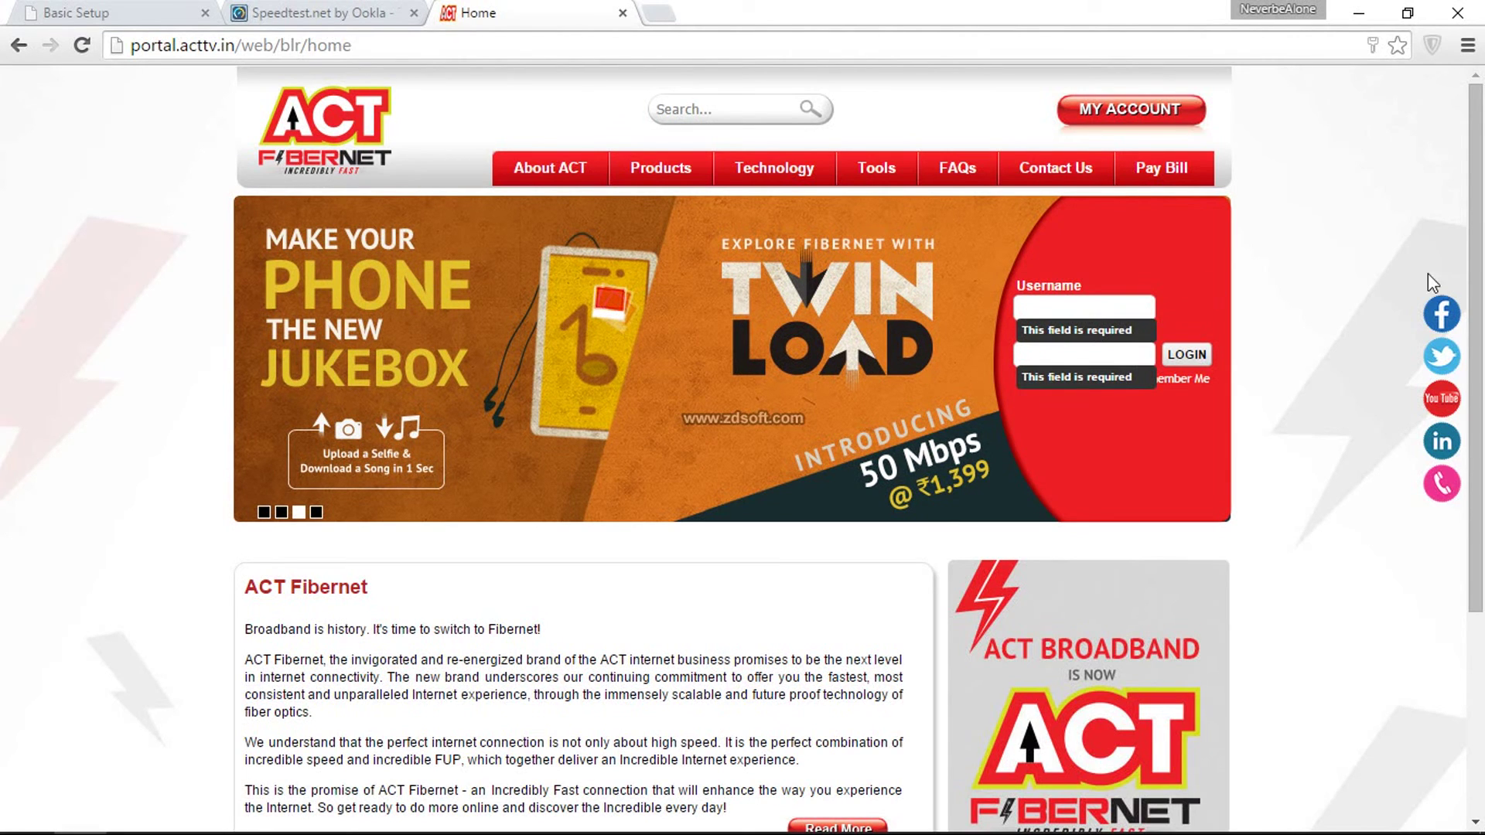
{"action": "left_click", "coordinate": [133, 14]}
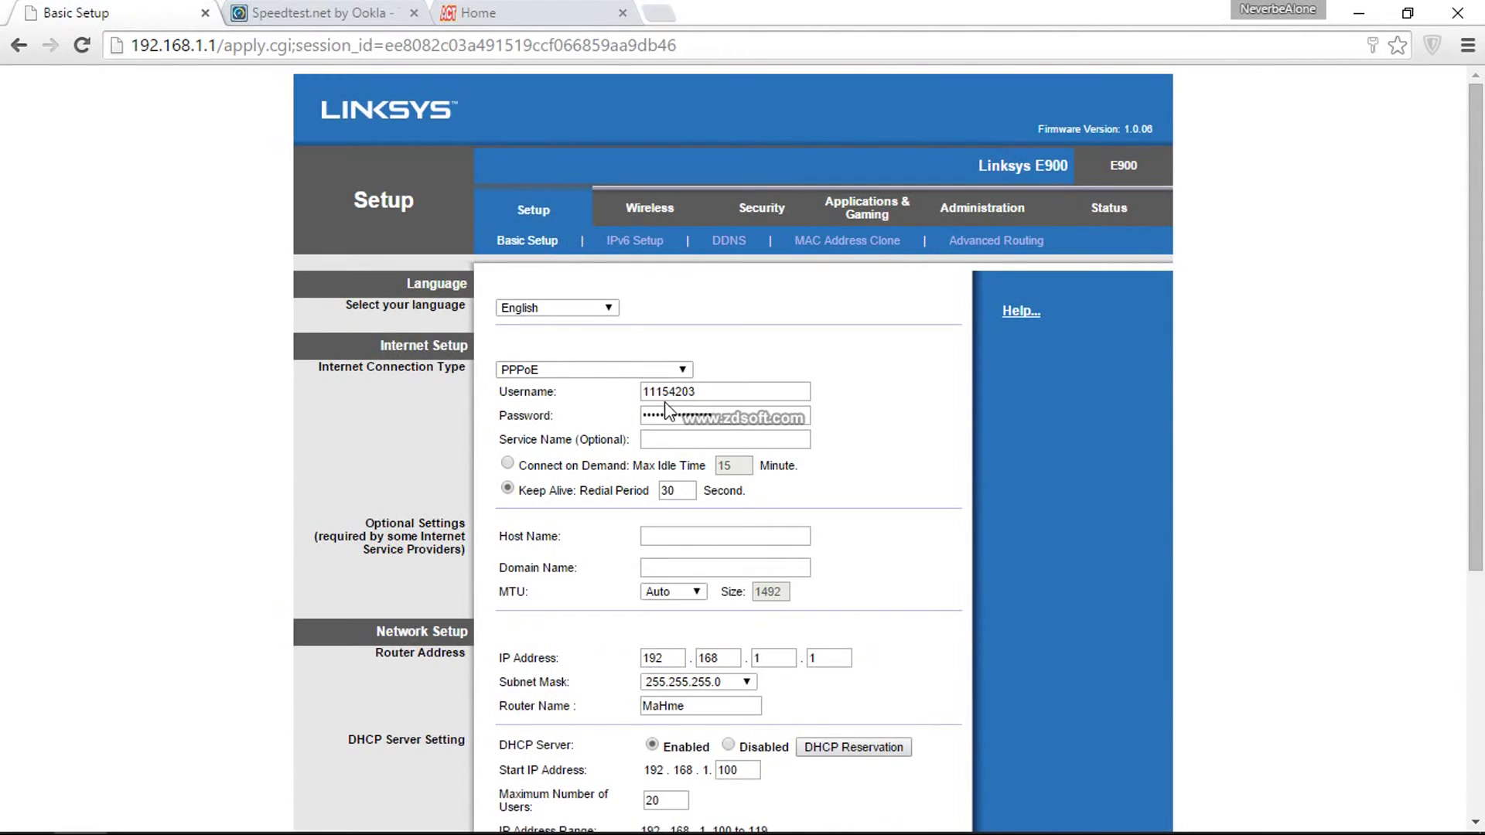
{"action": "left_click", "coordinate": [499, 14]}
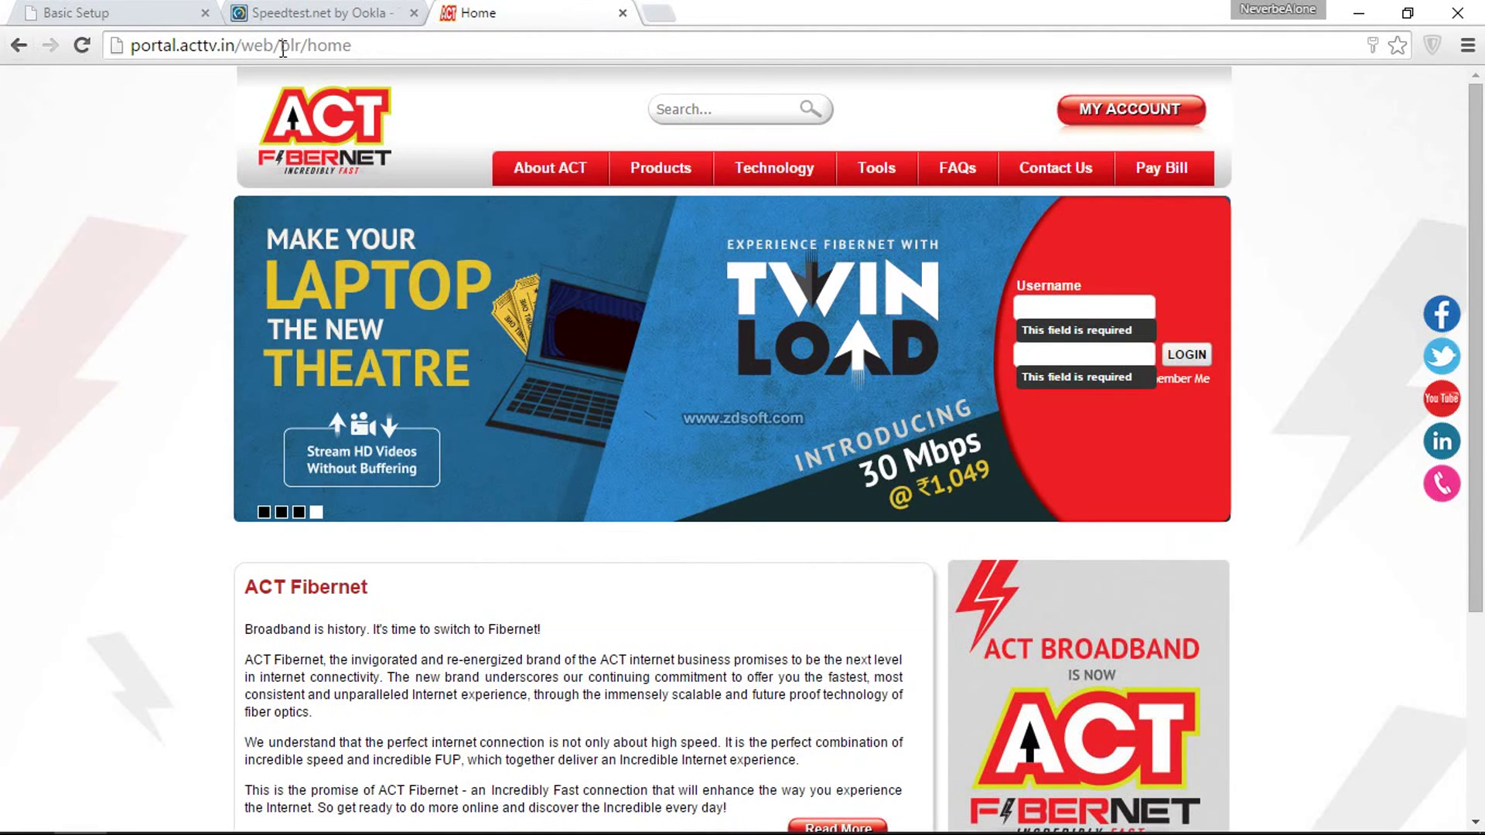
{"action": "left_click", "coordinate": [623, 13]}
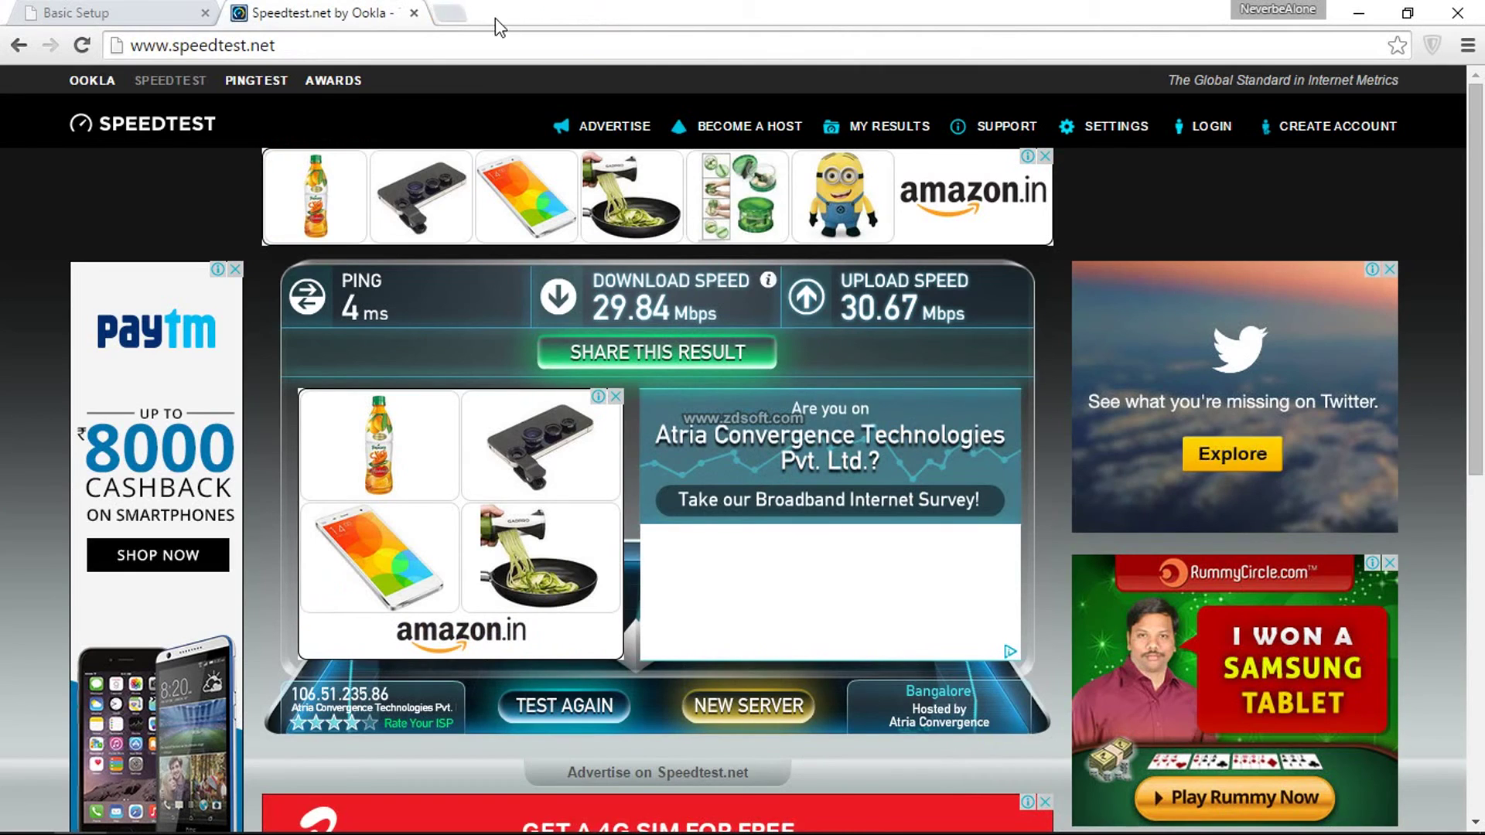
Step: Reopen the ACT portal in a new tab with the account logged in, then return to Basic Setup
{"action": "left_click", "coordinate": [449, 14]}
{"action": "type", "text": "po"}
{"action": "key", "text": "Return"}
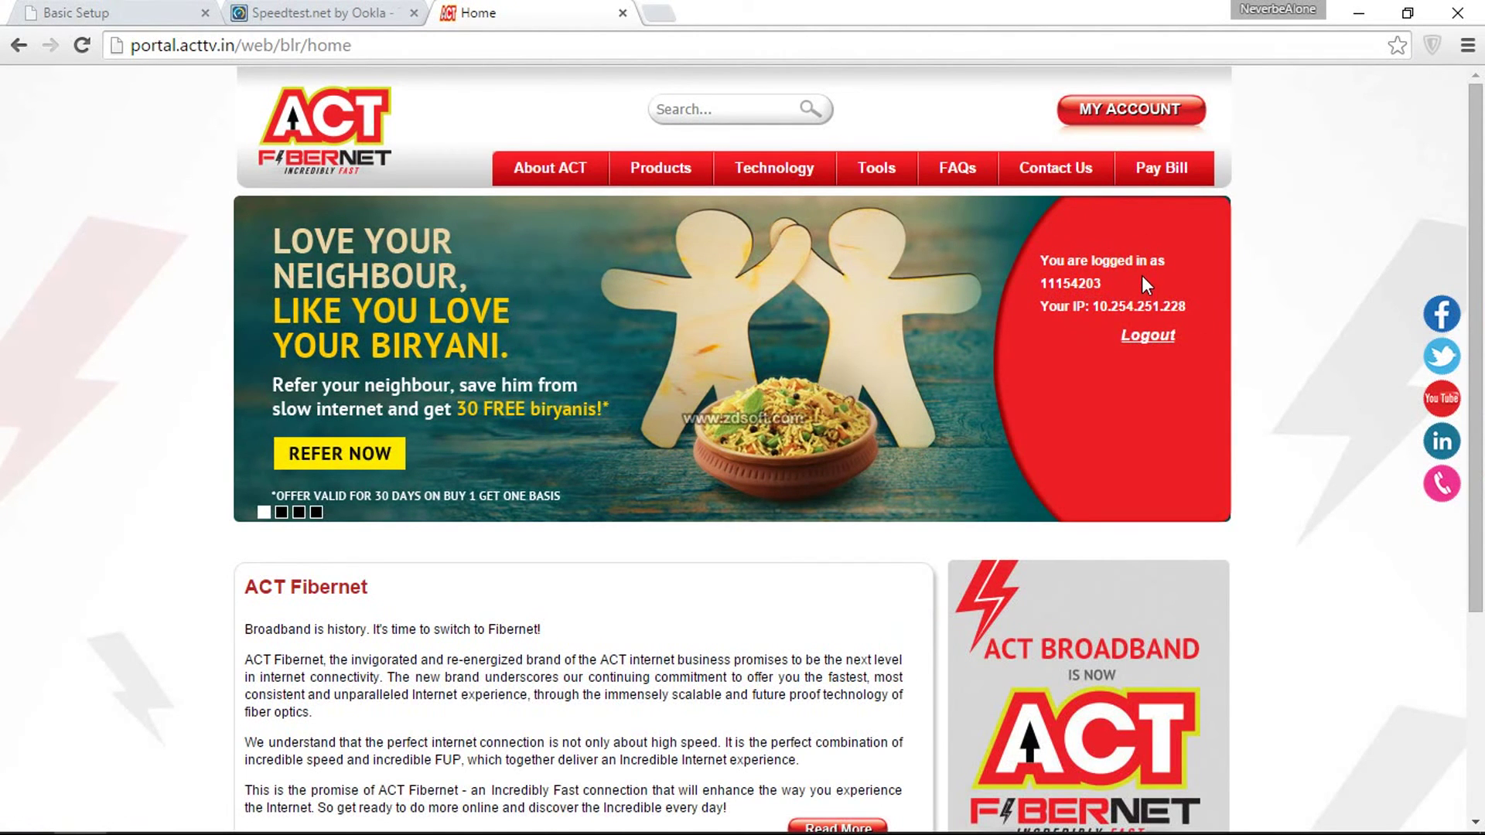
{"action": "left_click", "coordinate": [63, 19]}
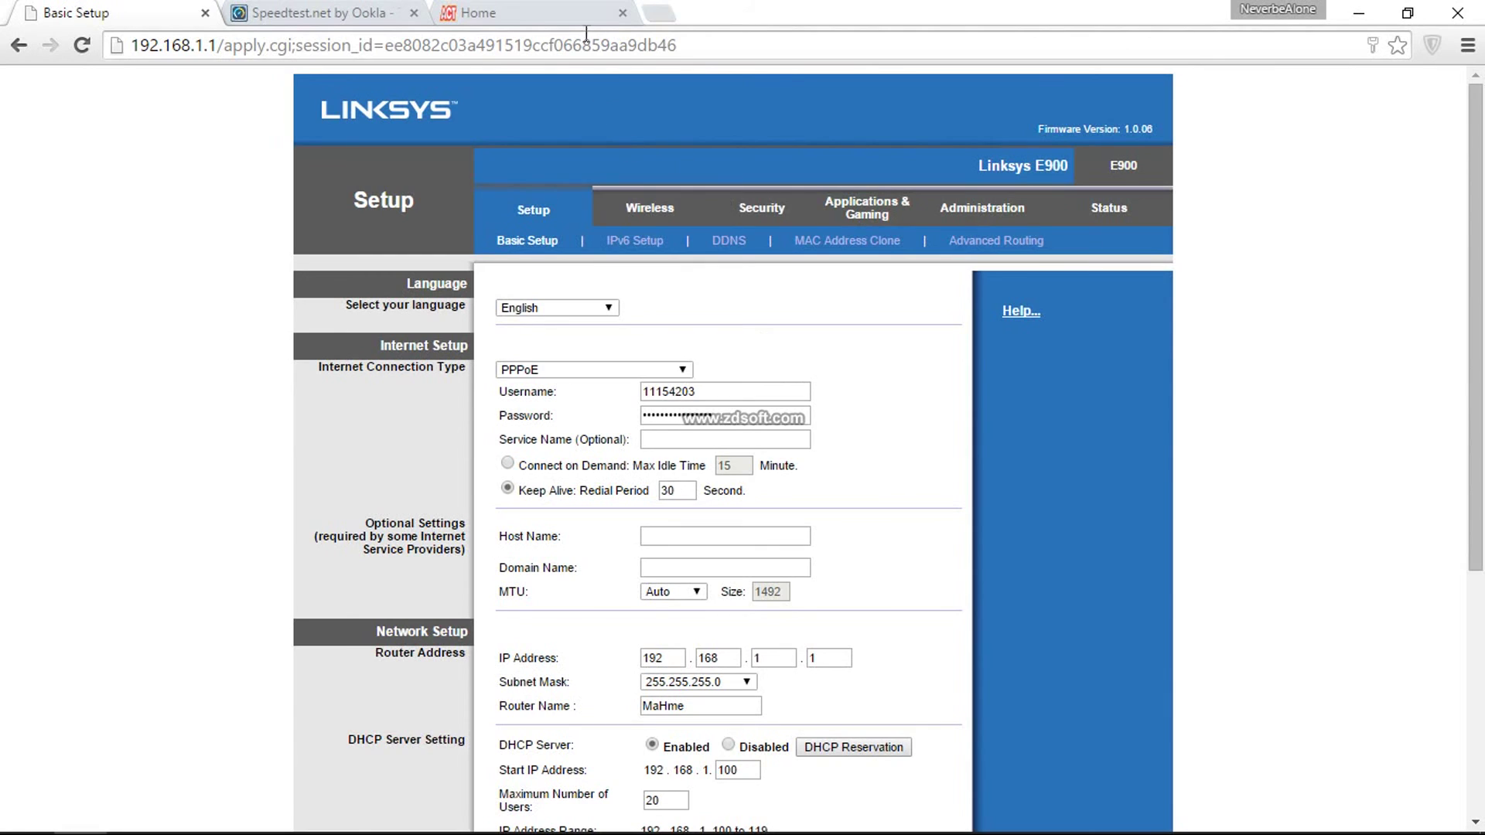
{"action": "left_click", "coordinate": [608, 370]}
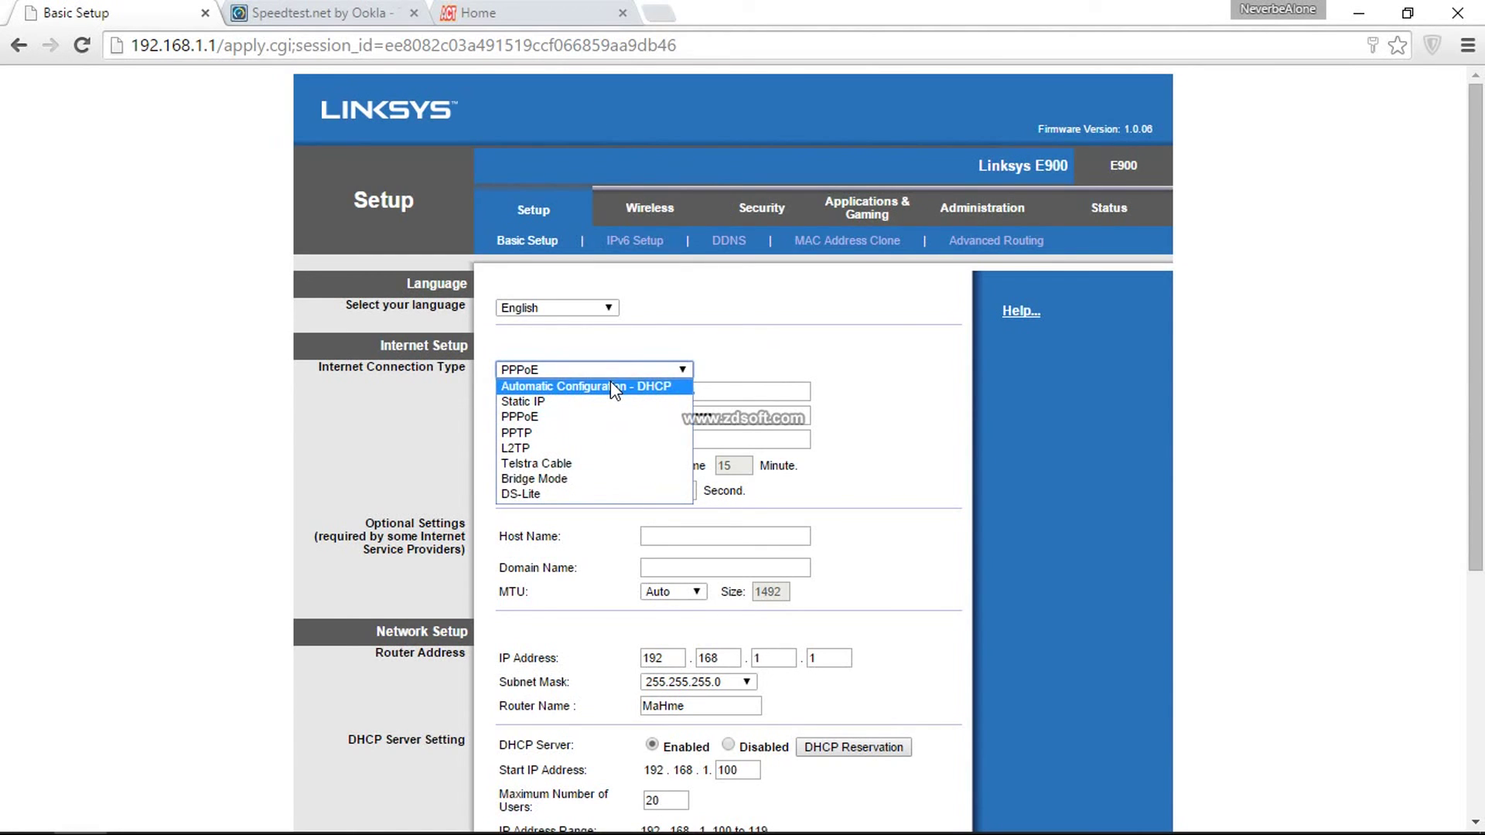
{"action": "left_click", "coordinate": [764, 355]}
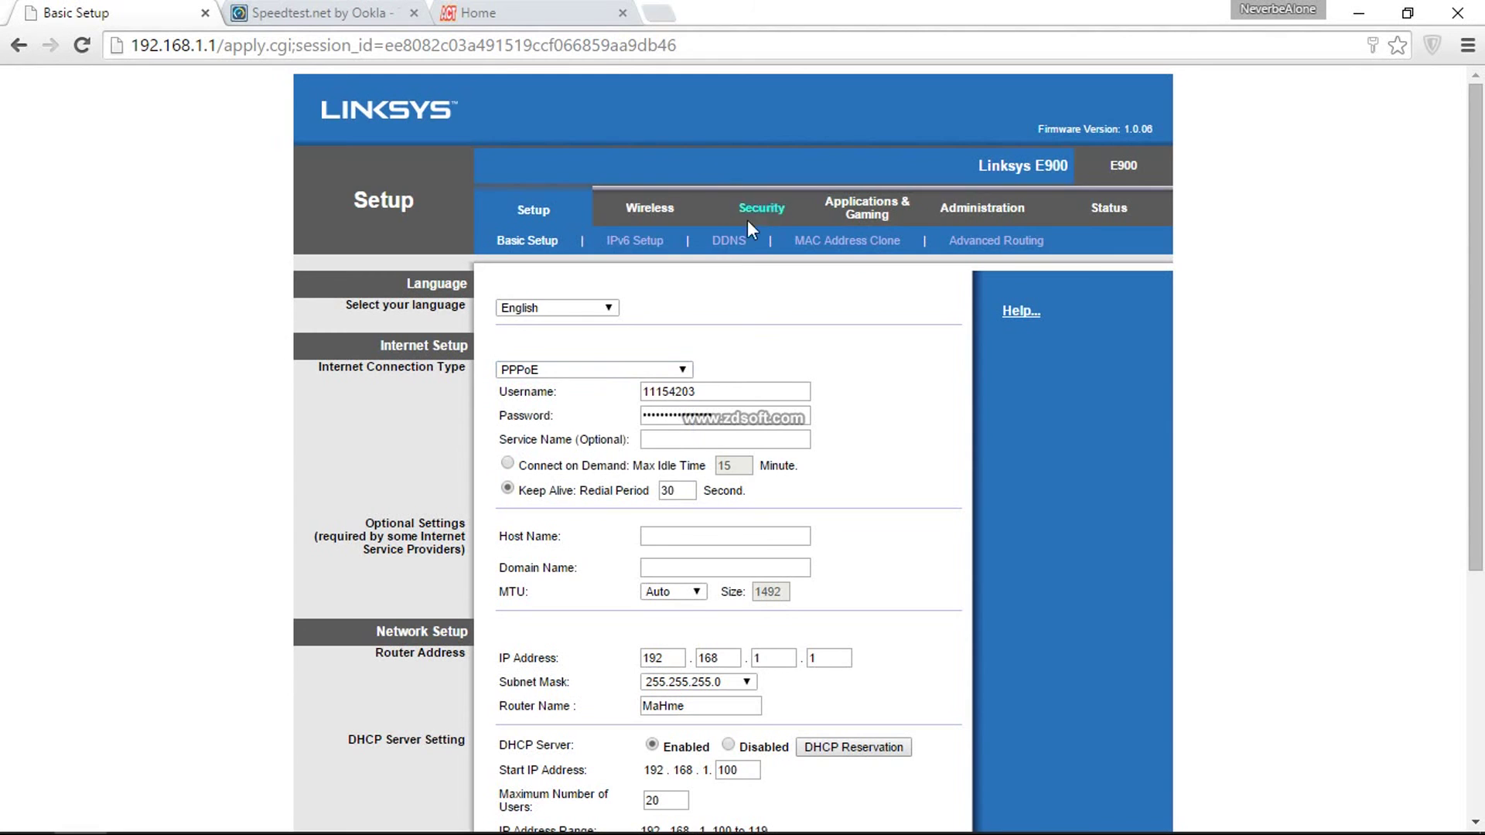
{"action": "left_click", "coordinate": [490, 13]}
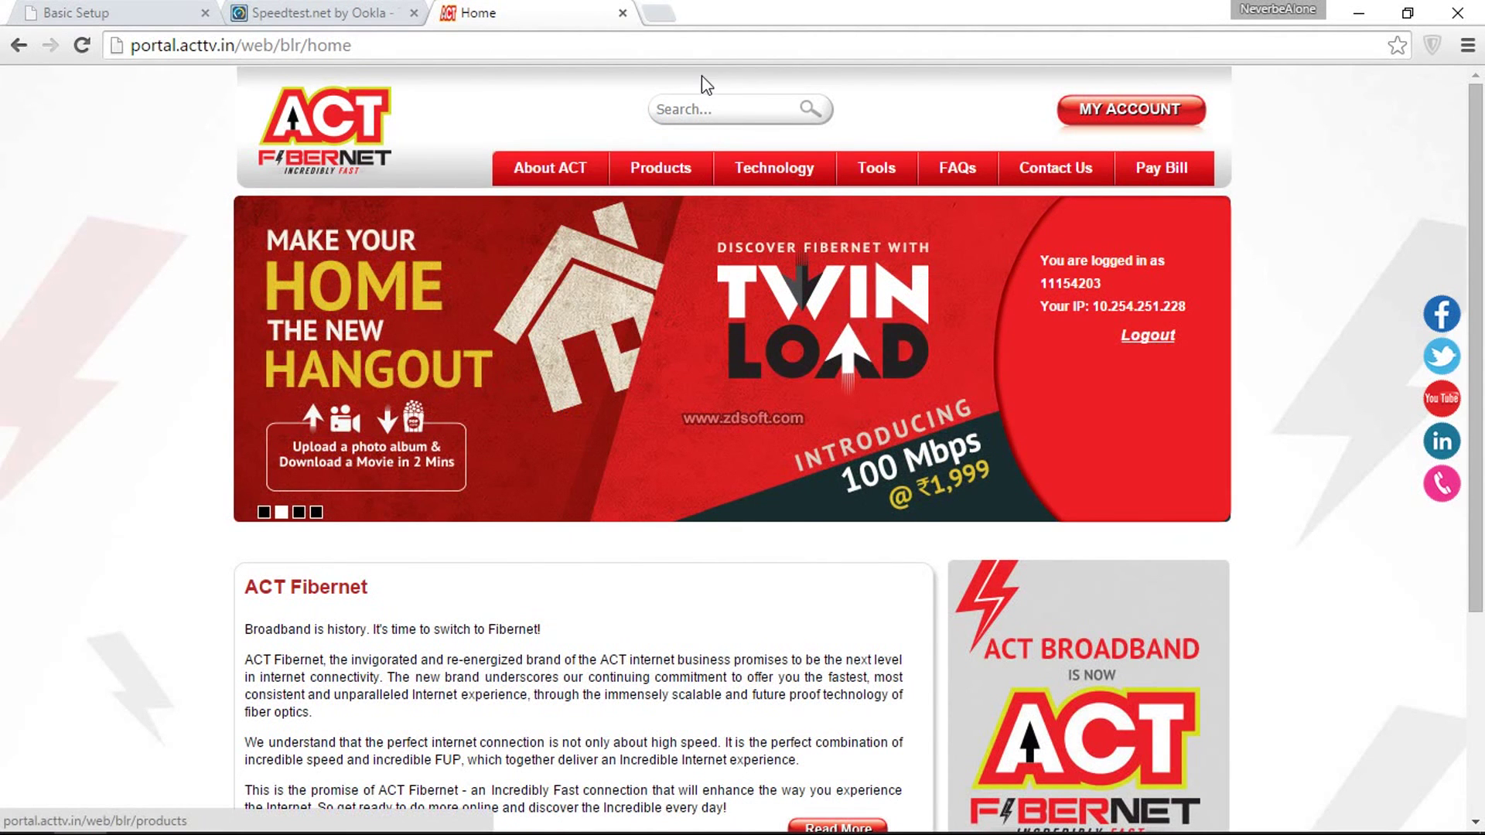
{"action": "left_click", "coordinate": [729, 38]}
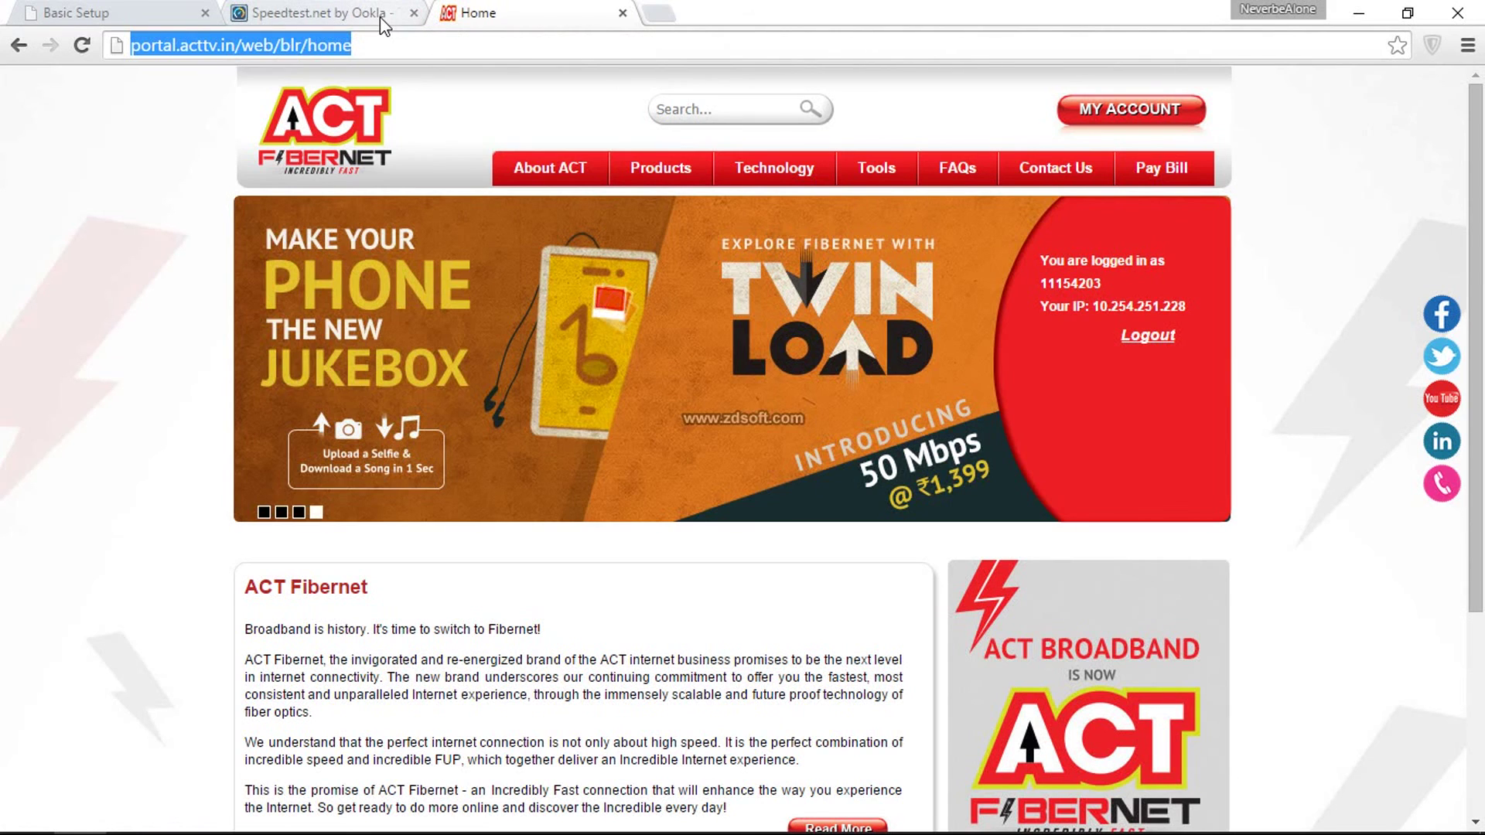
{"action": "left_click", "coordinate": [288, 13]}
{"action": "scroll", "coordinate": [1156, 208], "scroll_direction": "down", "scroll_amount": 3}
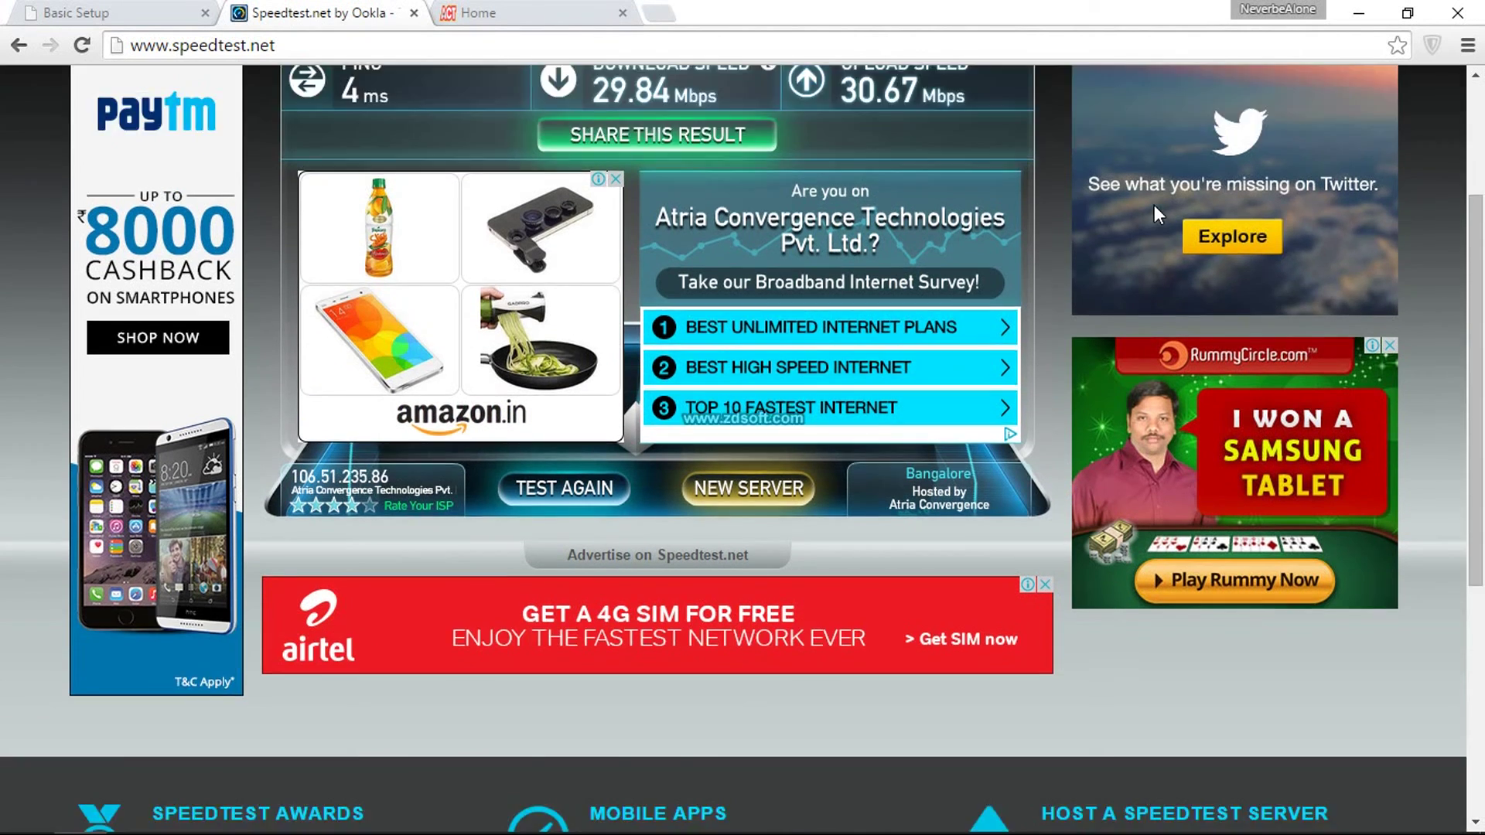
{"action": "scroll", "coordinate": [1154, 206], "scroll_direction": "down", "scroll_amount": 6}
{"action": "scroll", "coordinate": [1153, 206], "scroll_direction": "up", "scroll_amount": 10}
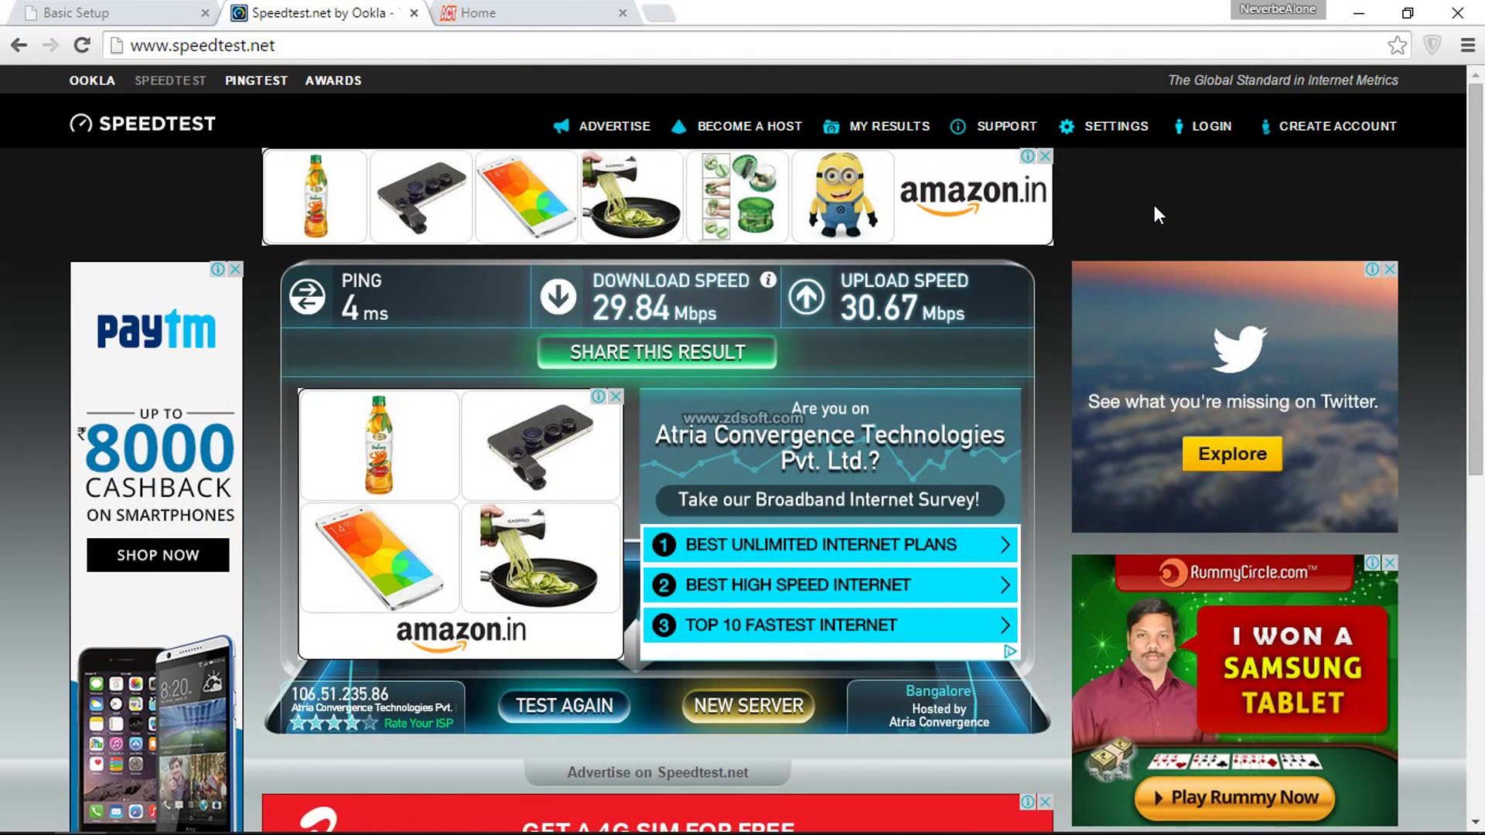
{"action": "left_click", "coordinate": [120, 16]}
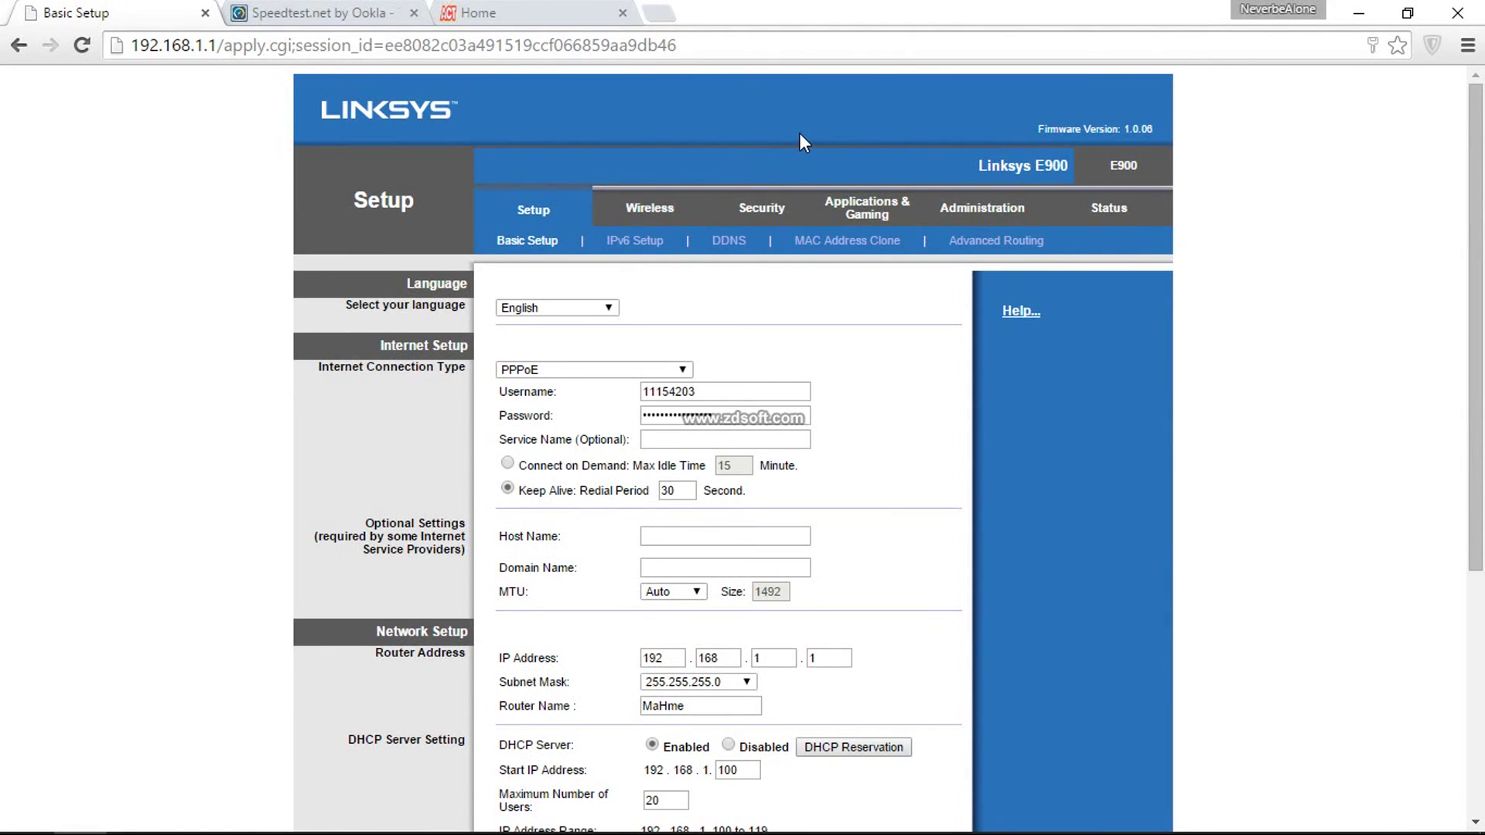
{"action": "scroll", "coordinate": [801, 135], "scroll_direction": "down", "scroll_amount": 3}
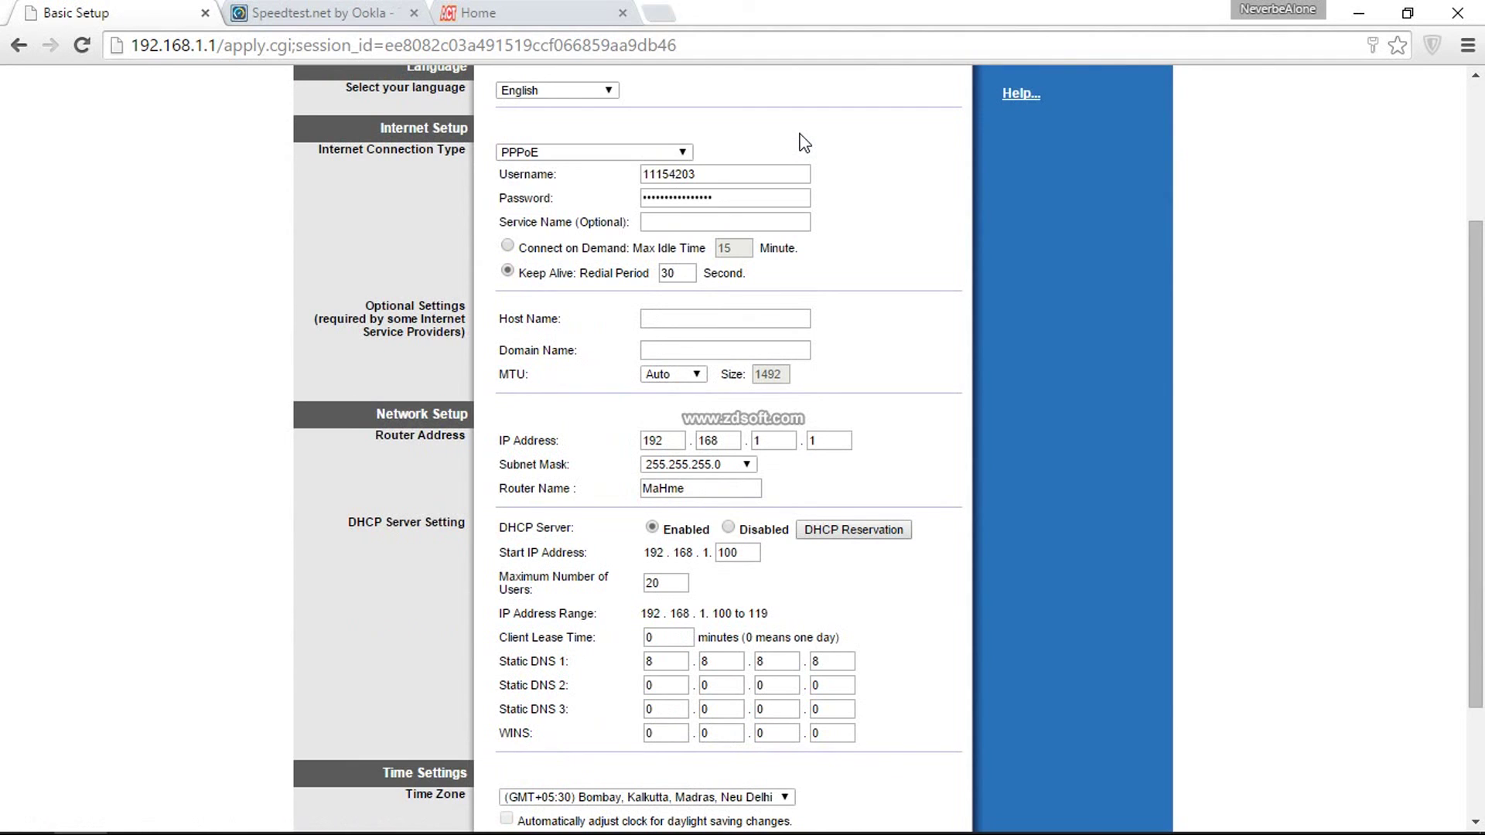
{"action": "scroll", "coordinate": [804, 143], "scroll_direction": "down", "scroll_amount": 2}
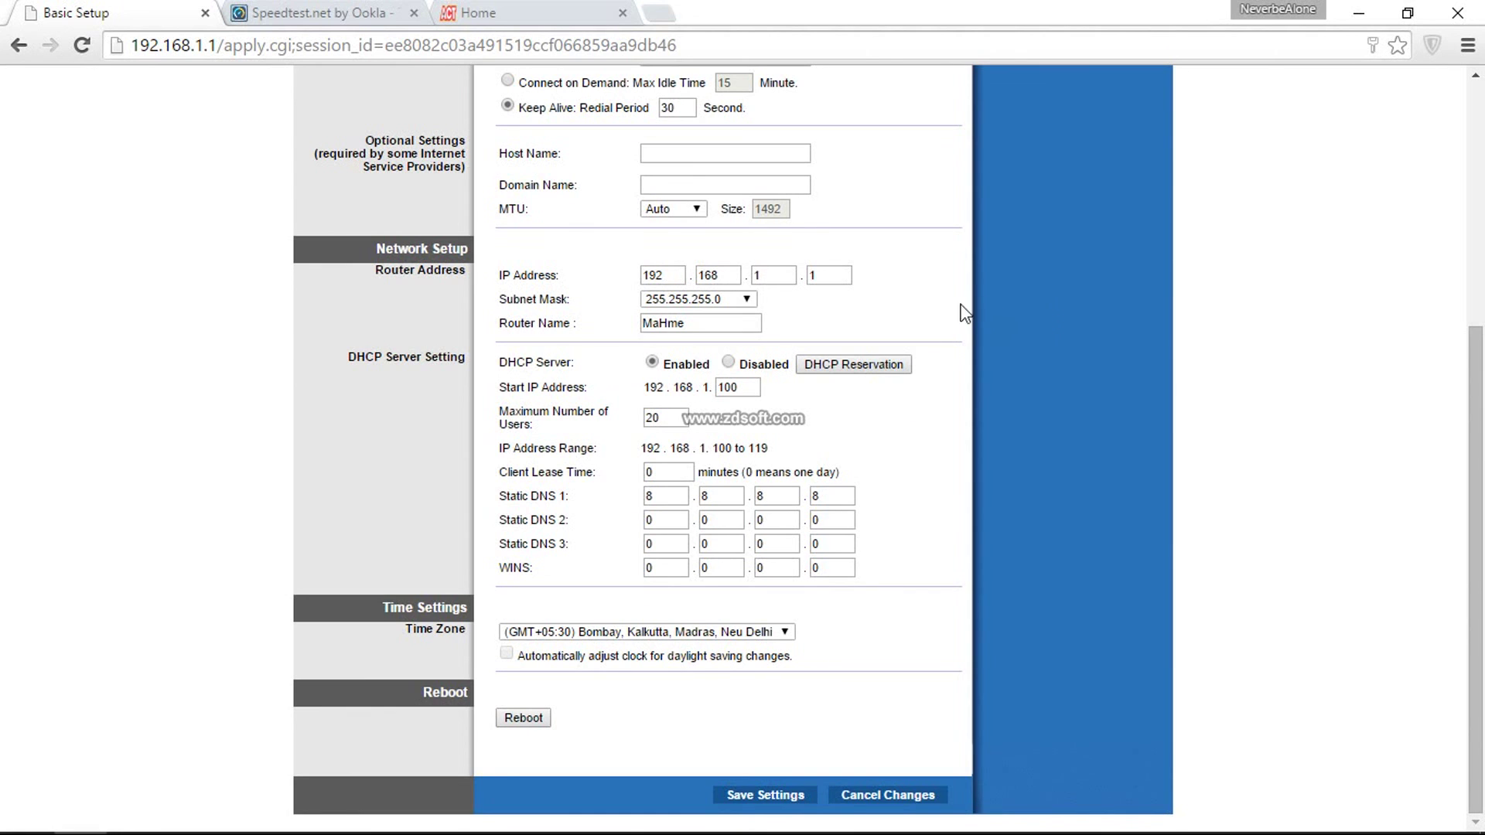
{"action": "scroll", "coordinate": [943, 313], "scroll_direction": "up", "scroll_amount": 5}
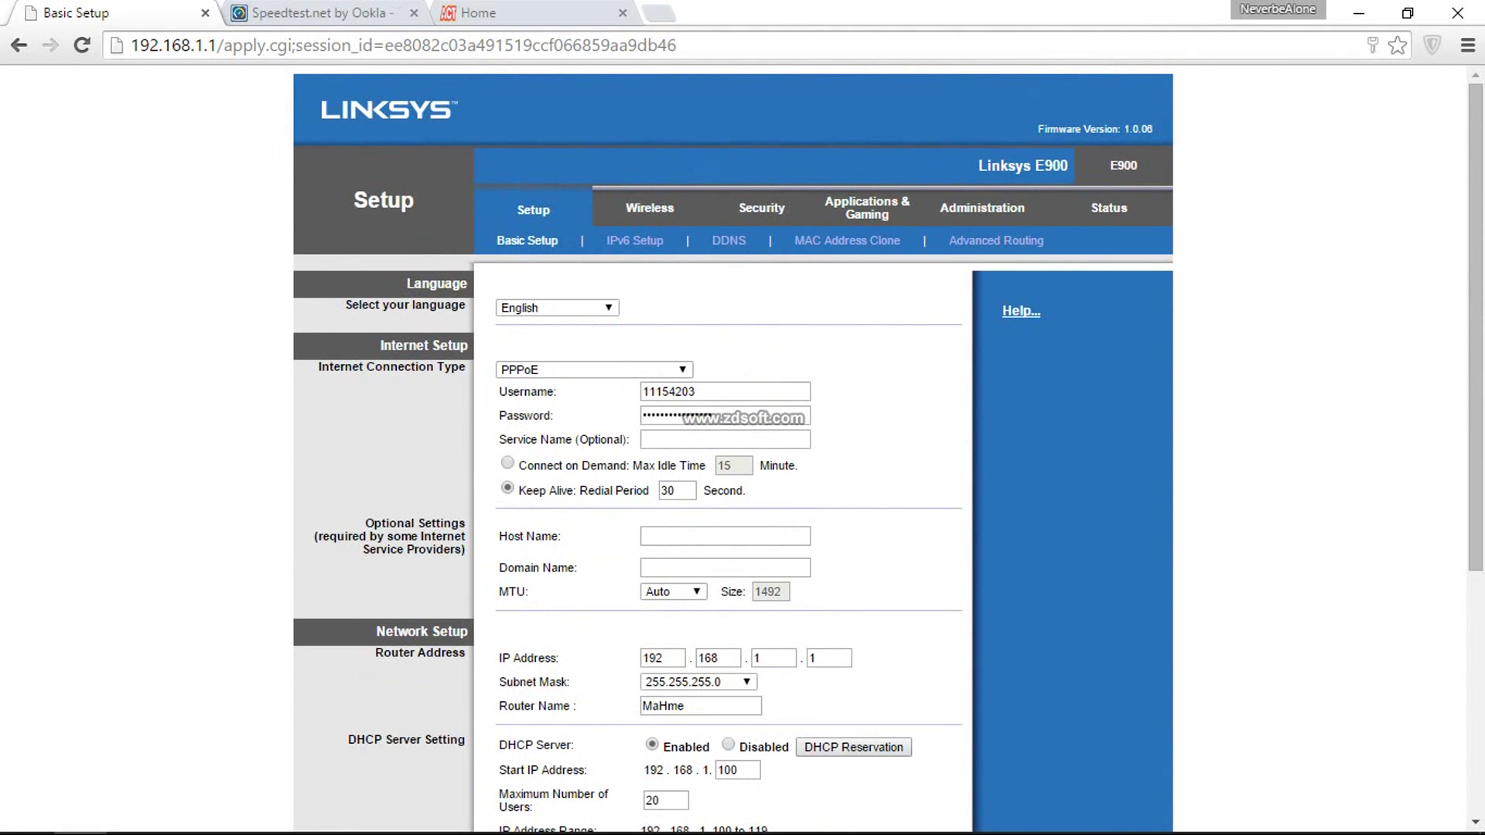